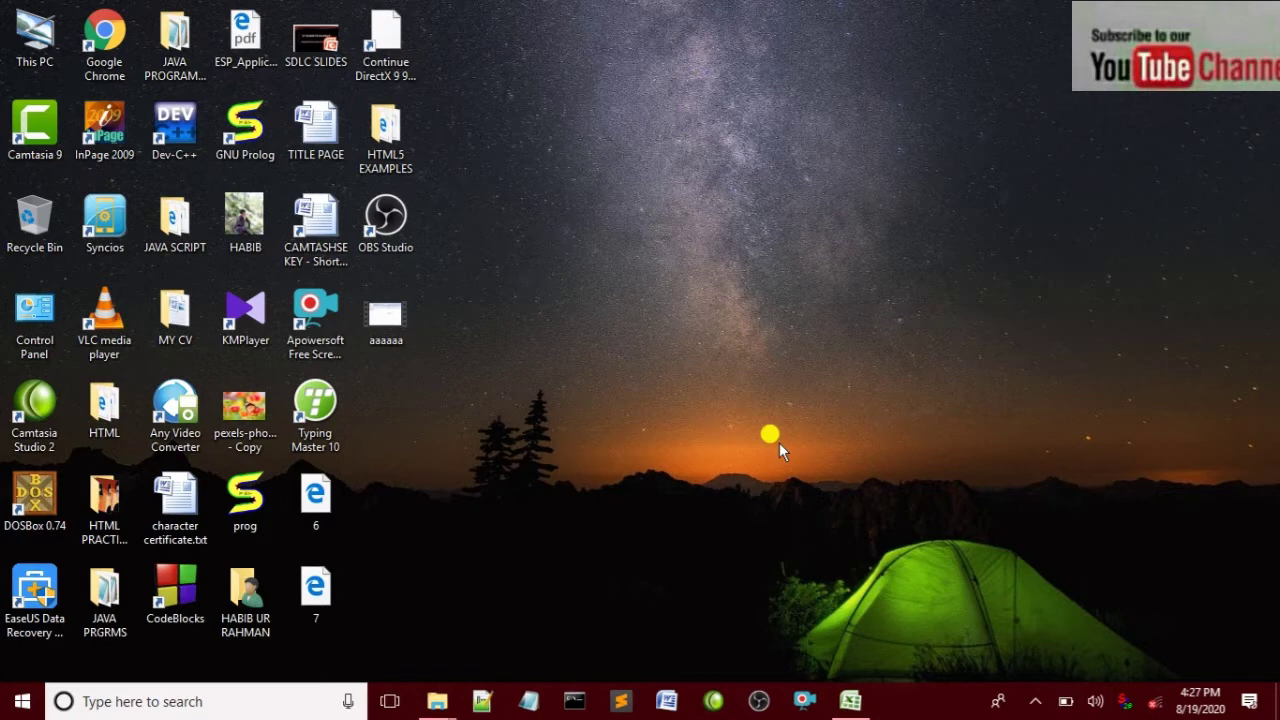
# - Bring the Book2 workbook back on screen and select cells H3 and F4
pyautogui.click(852, 700)
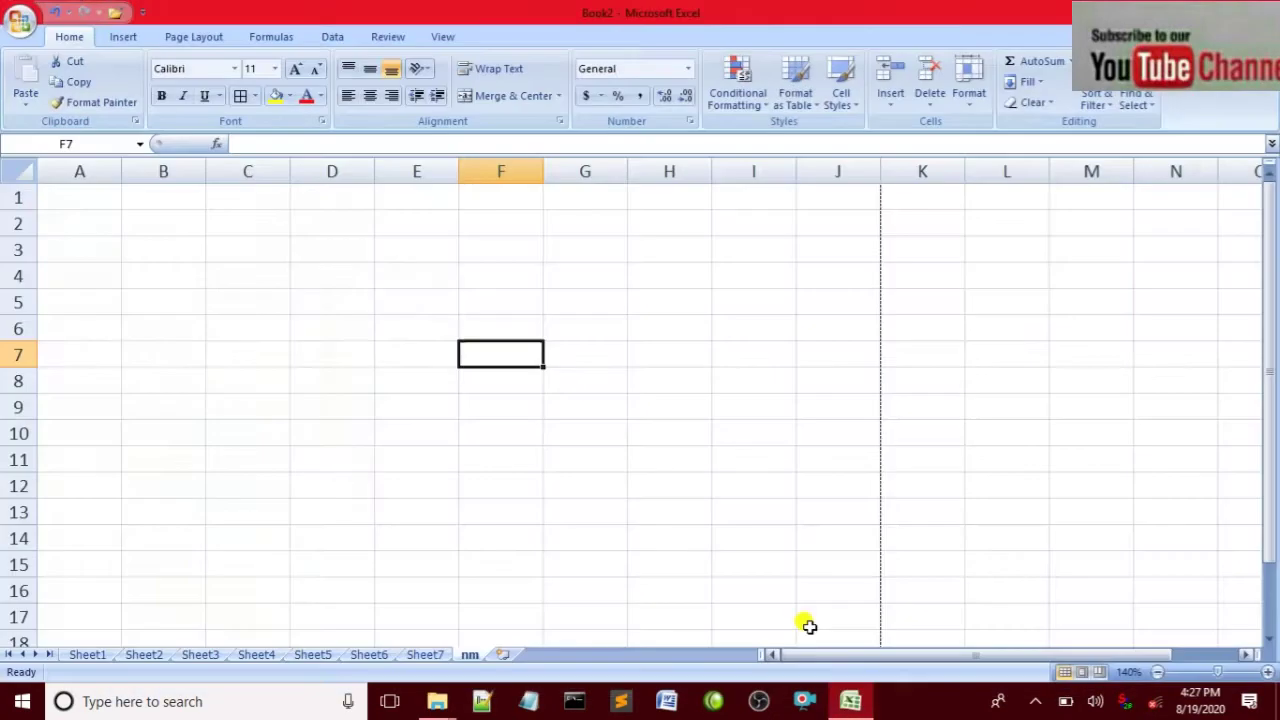
pyautogui.click(886, 299)
pyautogui.click(686, 247)
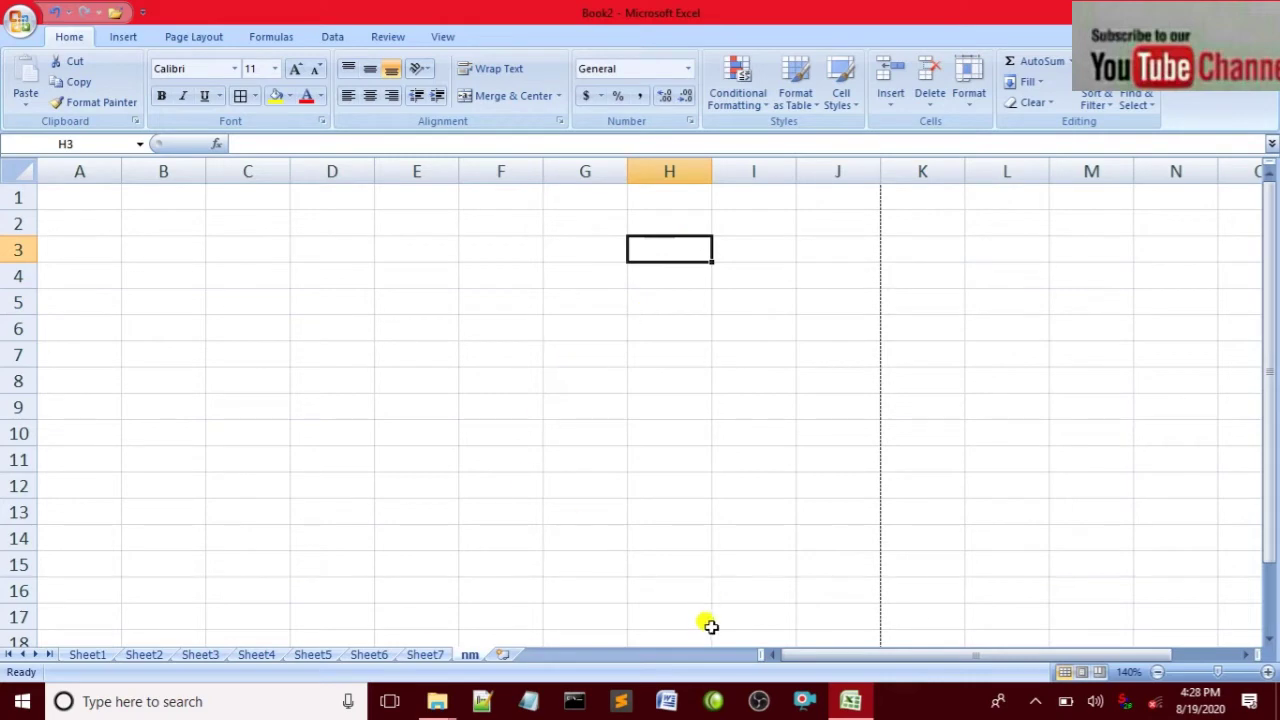
pyautogui.click(508, 282)
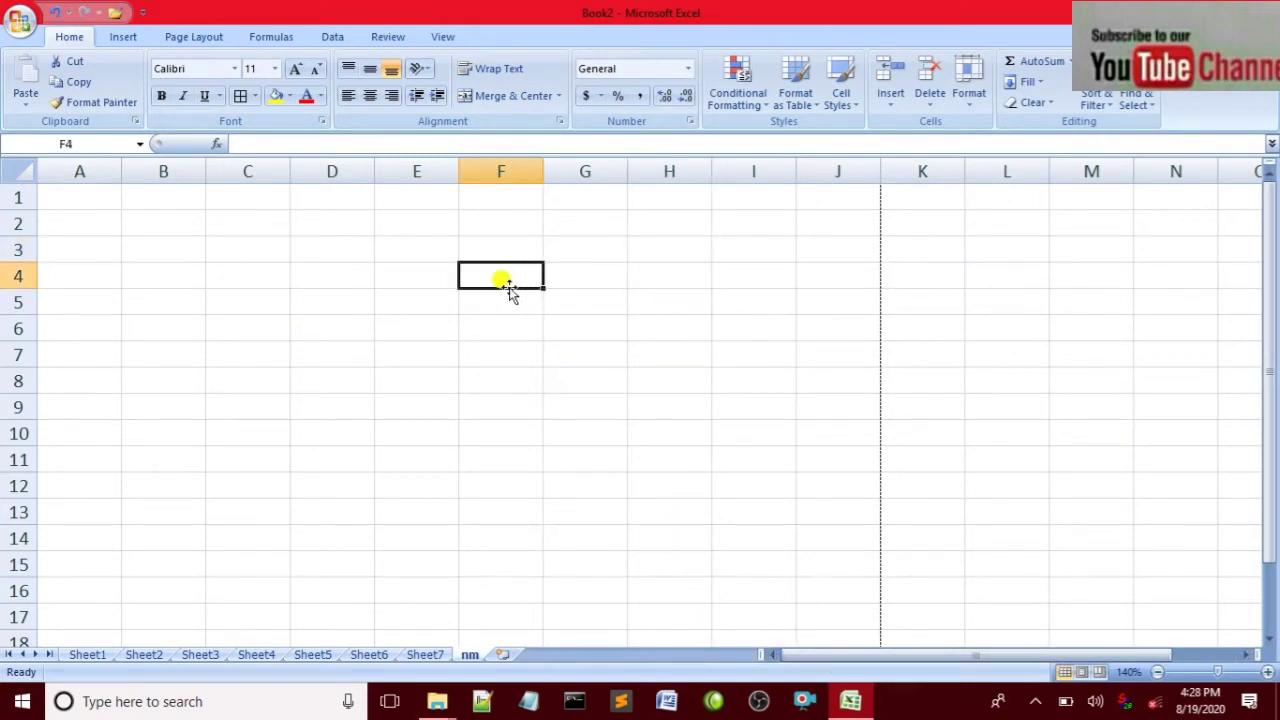
# - Close Excel without saving Book2's changes and open the desktop's context menu
pyautogui.hotkey('alt', 'F4')
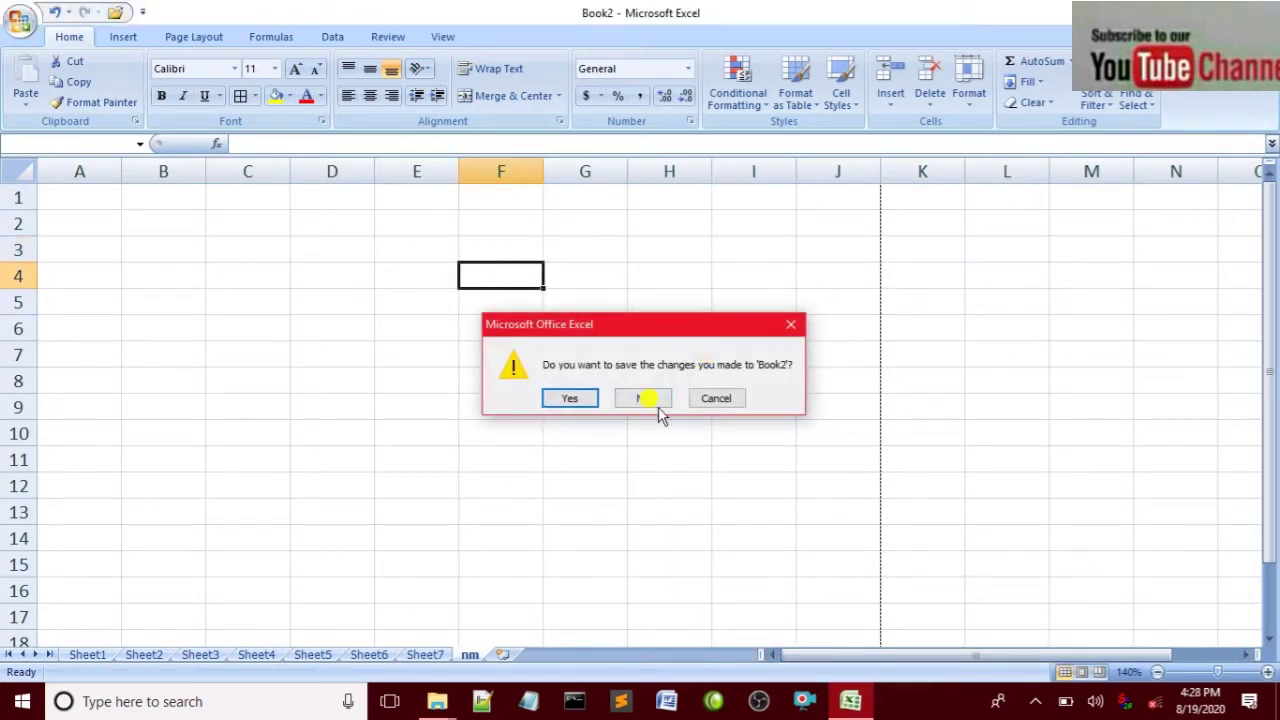
pyautogui.click(648, 400)
pyautogui.rightClick(600, 272)
# - Refresh the desktop, then launch Microsoft Office Excel 2007 by searching 'exc' in Start
pyautogui.click(694, 322)
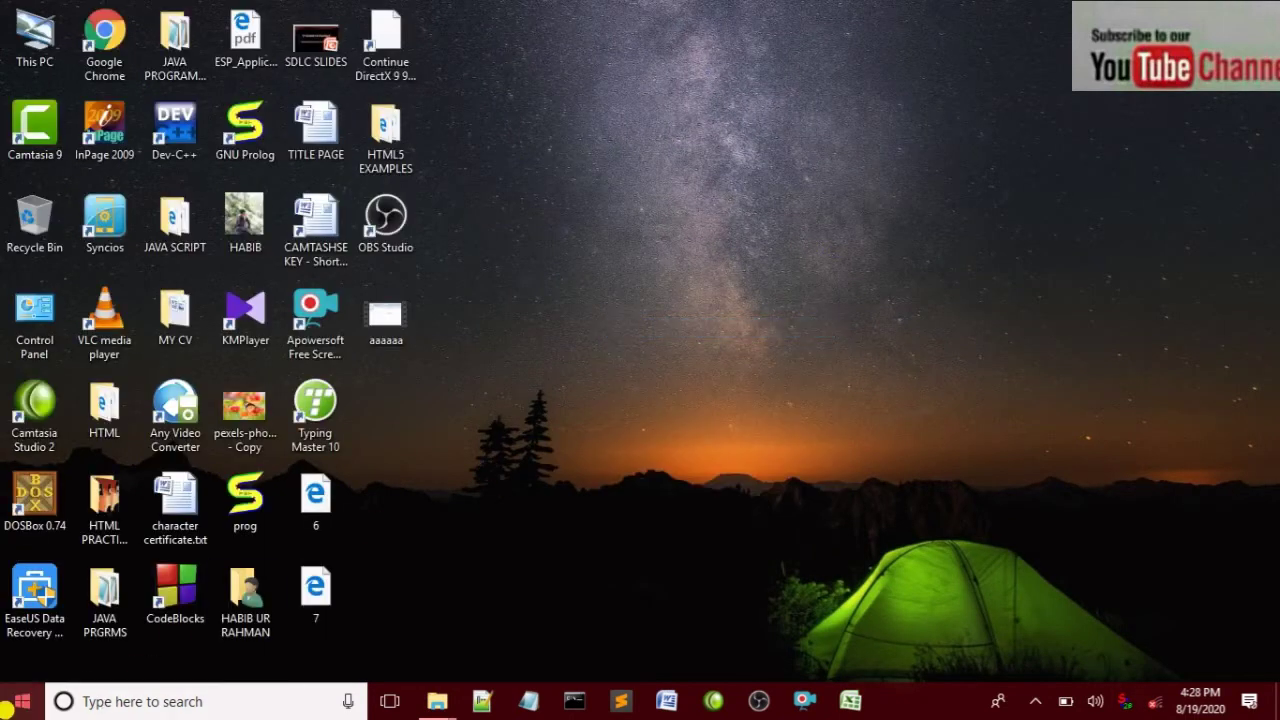
pyautogui.press('super')
pyautogui.write('exc')
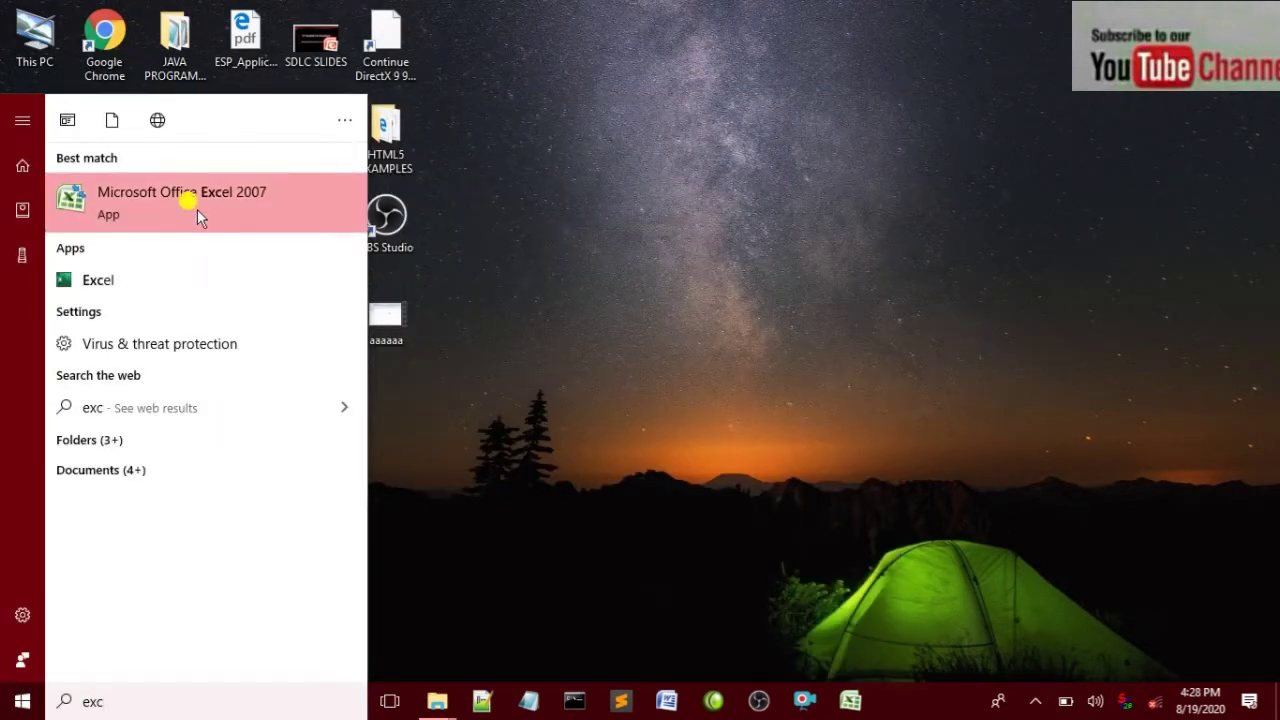
pyautogui.click(197, 209)
pyautogui.click(834, 335)
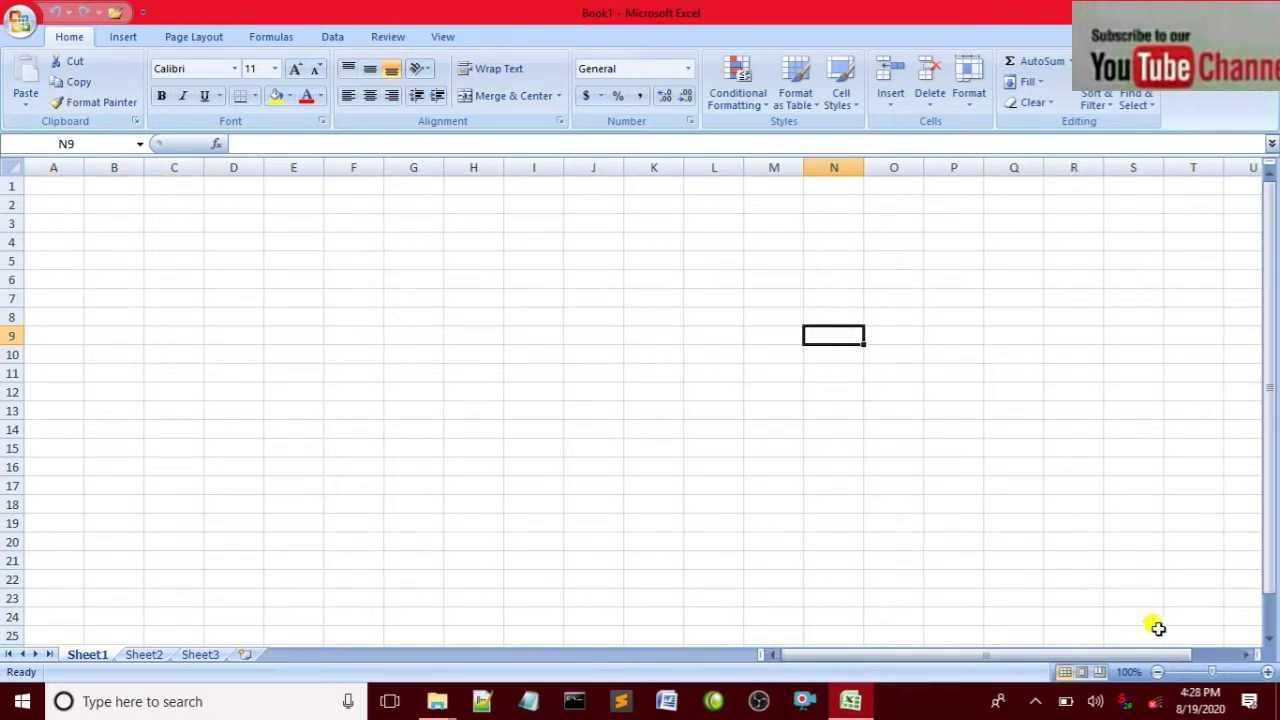
# - Zoom the Book1 worksheet in to 170%, then select cell F3
pyautogui.click(1267, 672)
pyautogui.click(1267, 672)
pyautogui.click(1267, 672)
pyautogui.click(1267, 672)
pyautogui.click(1267, 672)
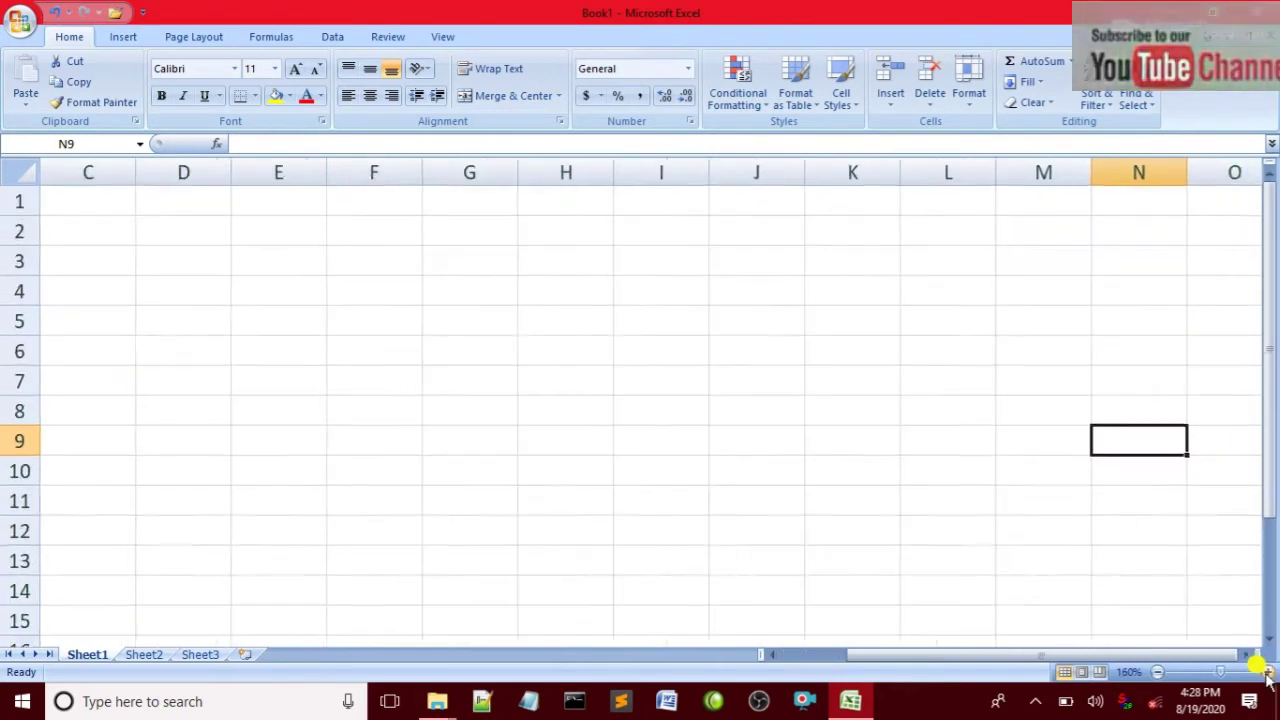
pyautogui.click(1267, 672)
pyautogui.click(124, 203)
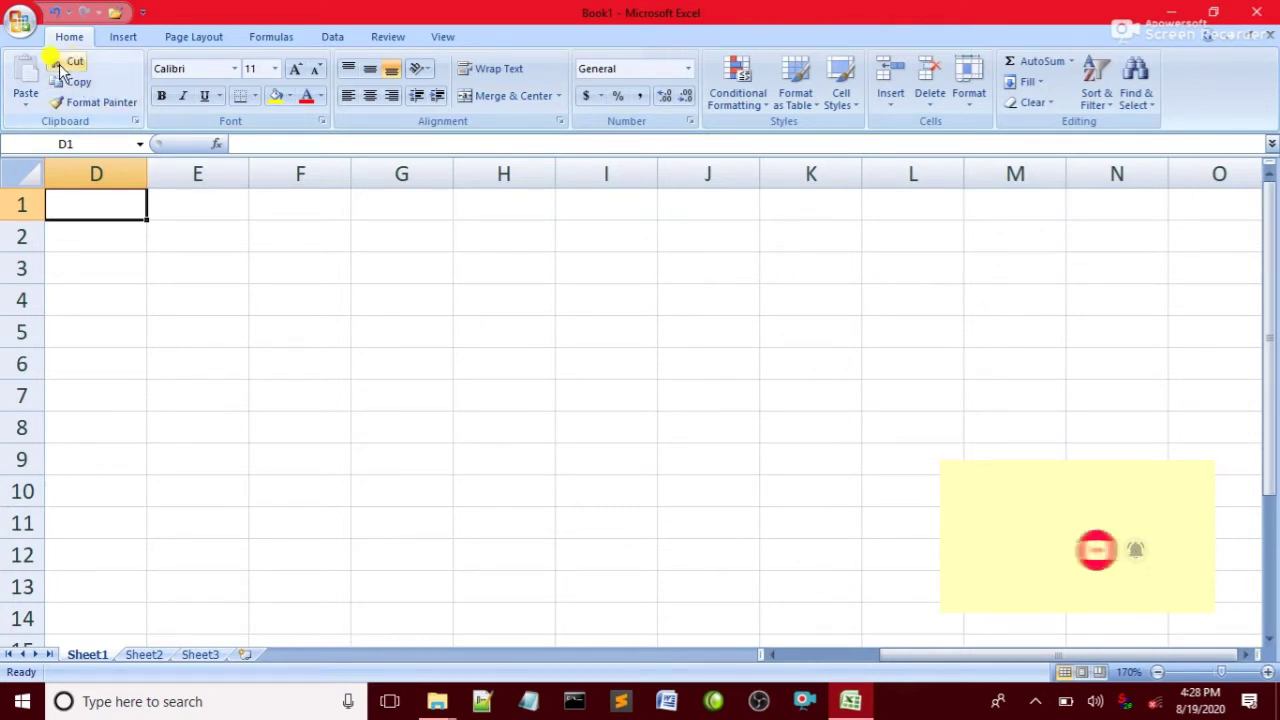
pyautogui.click(272, 257)
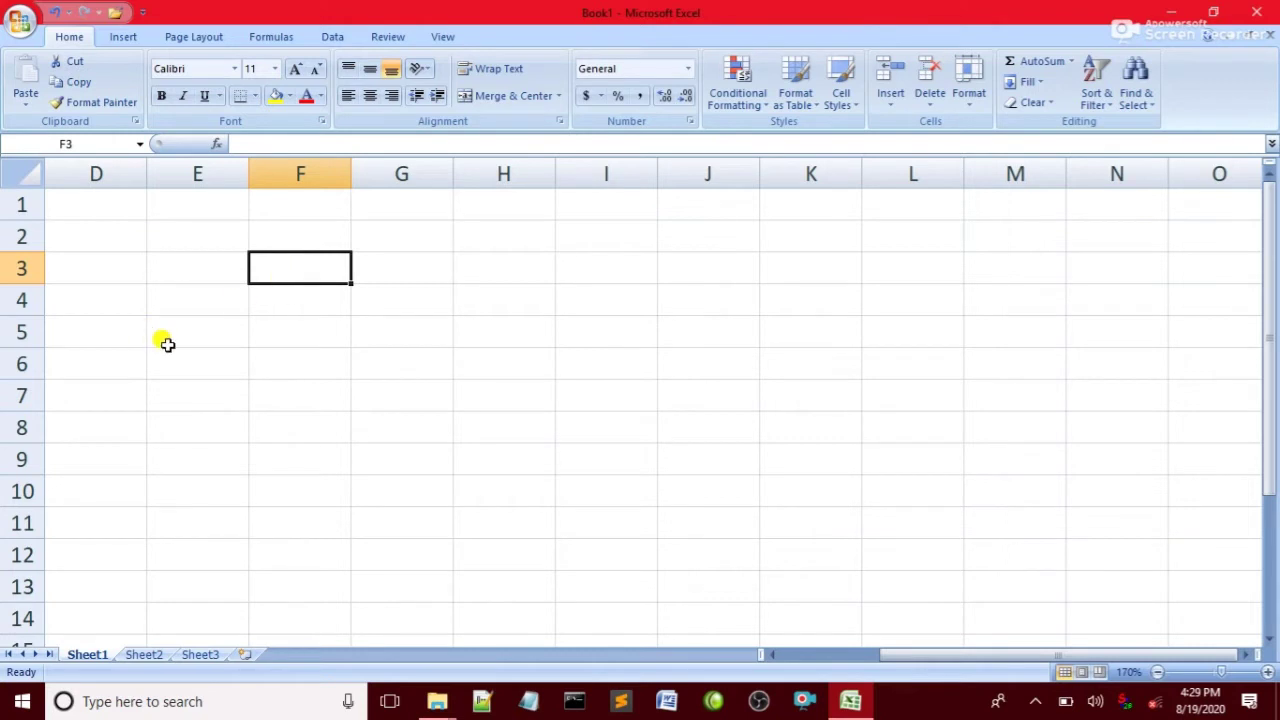
# - Enter 'hh' in F3, cut and paste it into I3, then copy I3
pyautogui.write('hh')
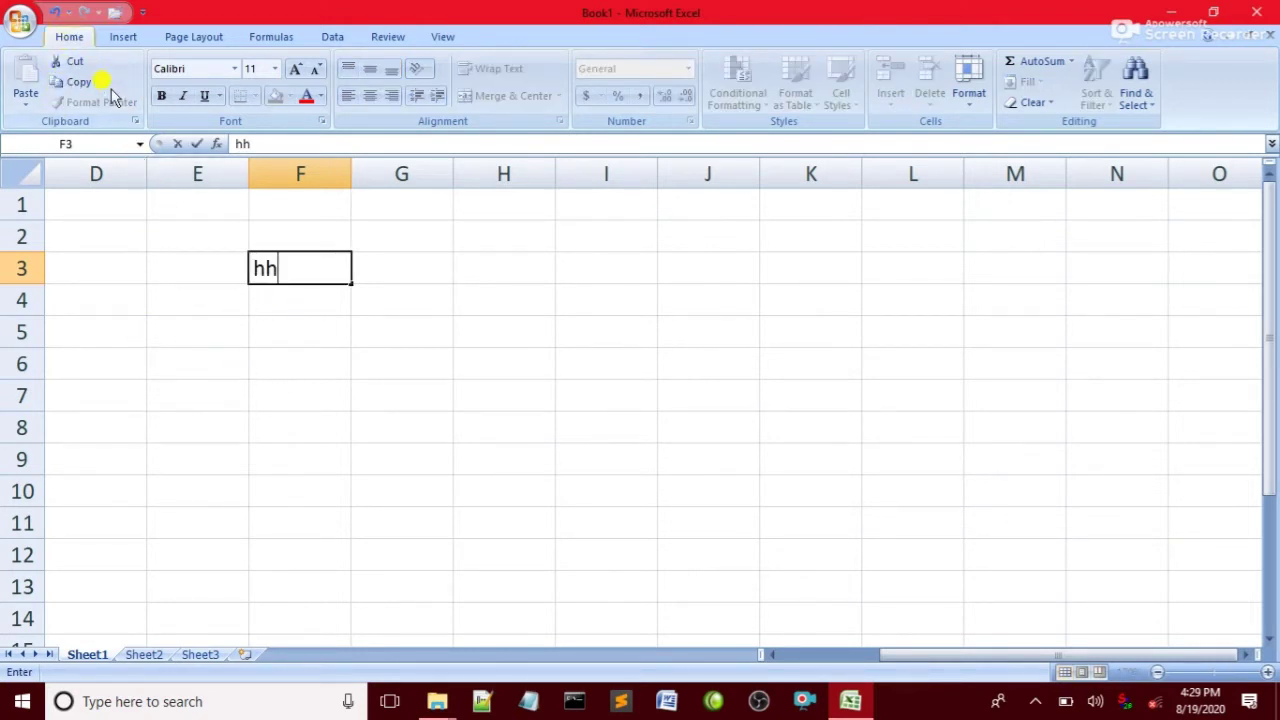
pyautogui.click(279, 308)
pyautogui.click(277, 263)
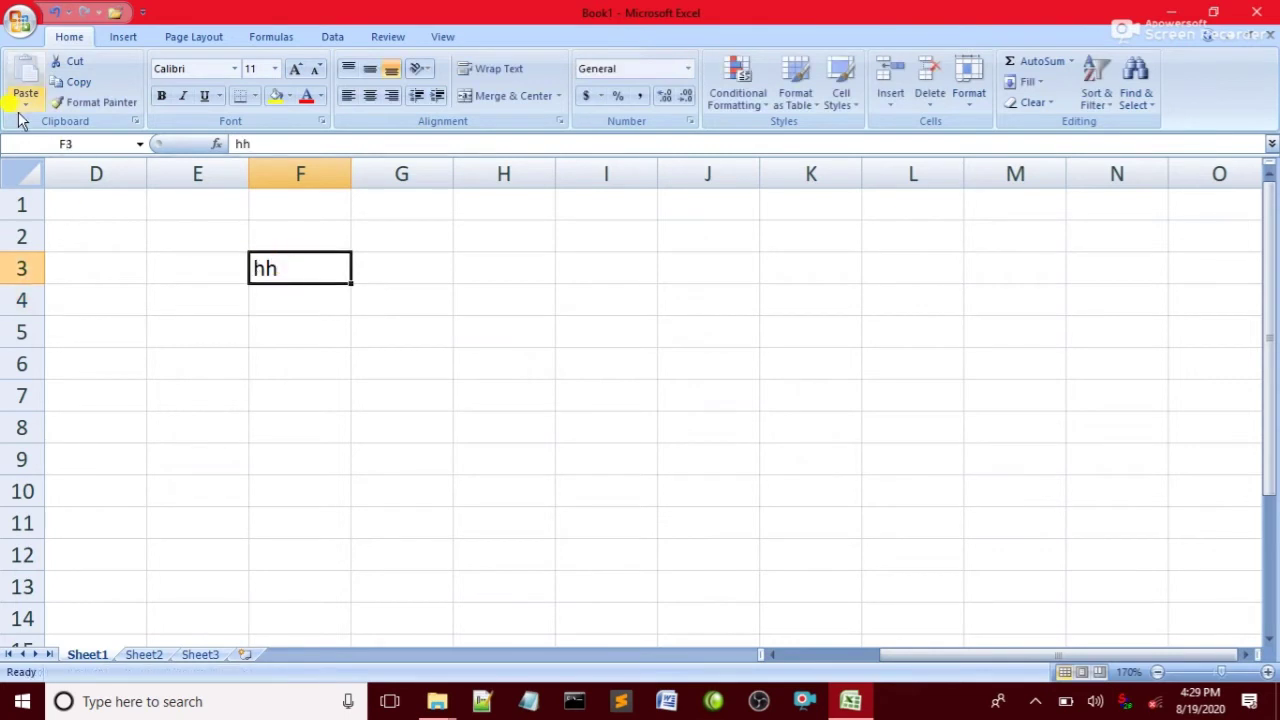
pyautogui.click(80, 60)
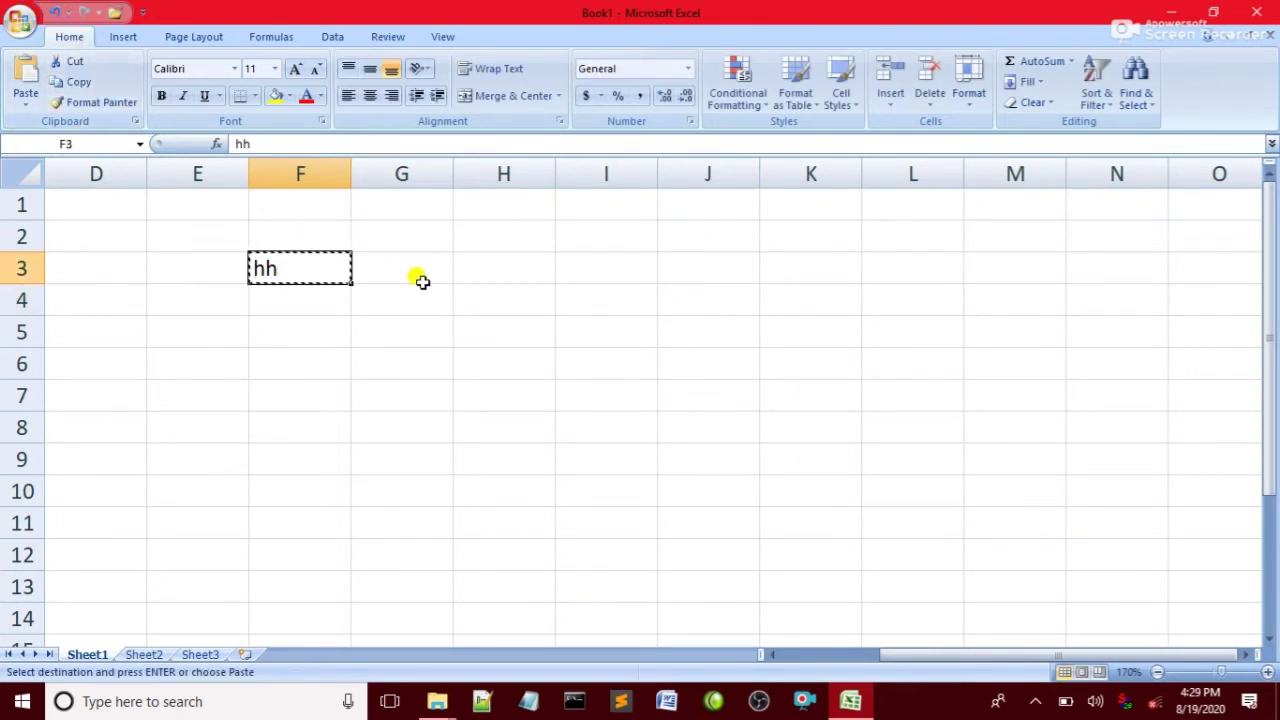
pyautogui.click(568, 272)
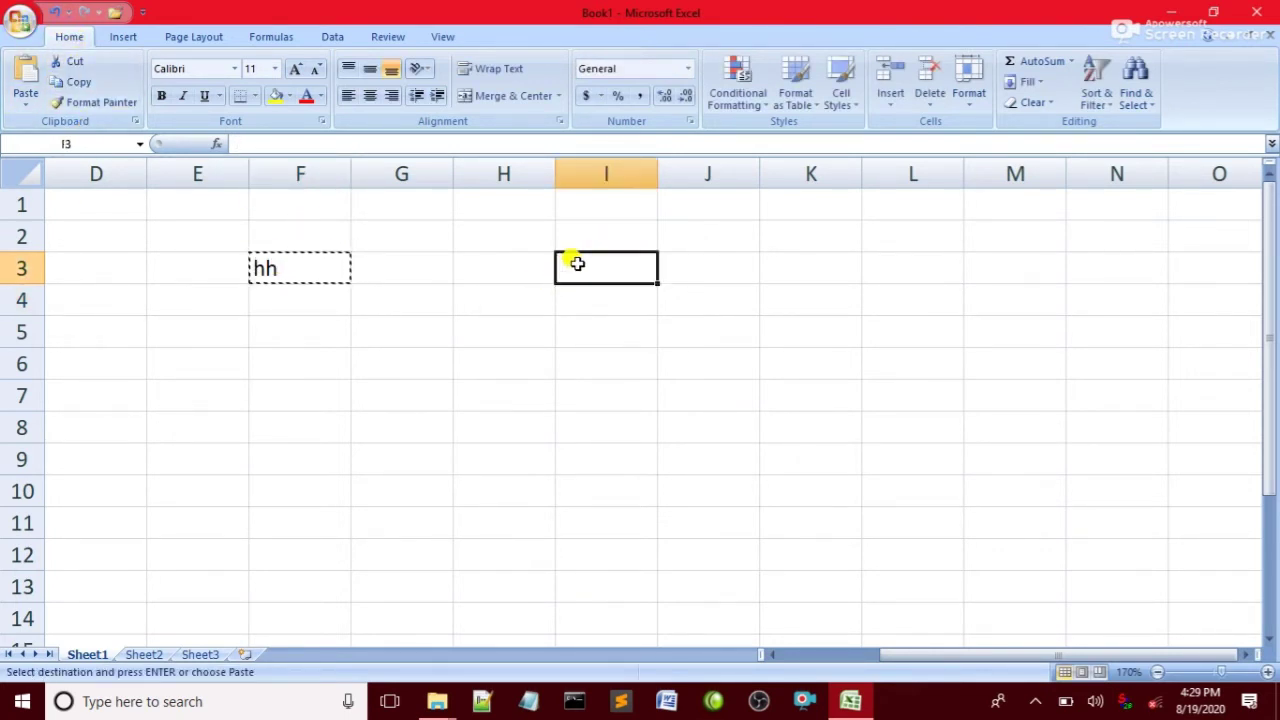
pyautogui.click(25, 100)
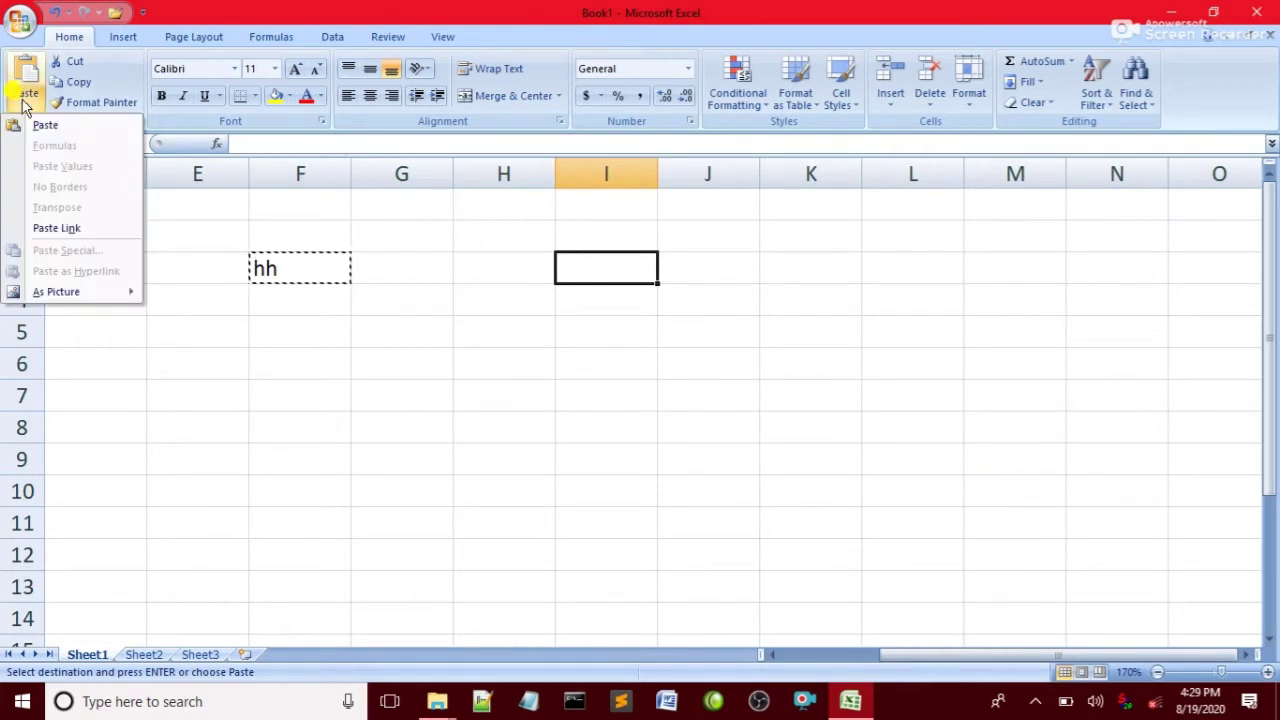
pyautogui.click(25, 100)
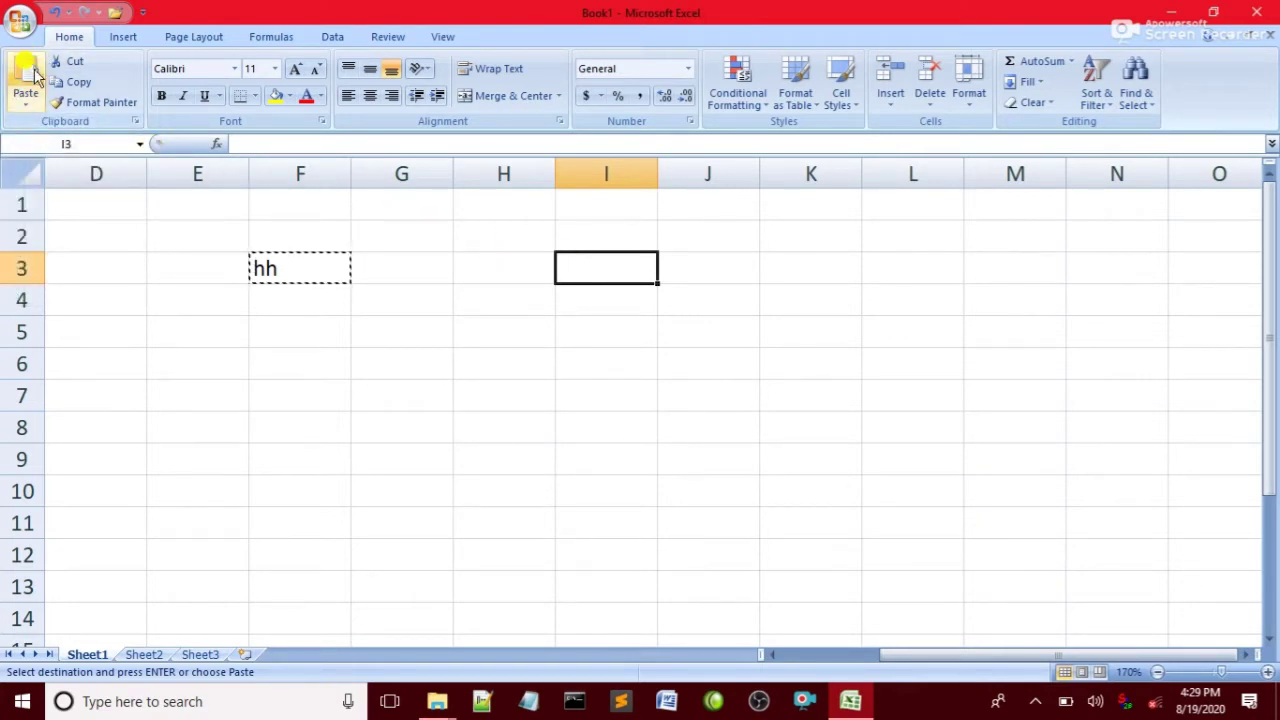
pyautogui.click(26, 75)
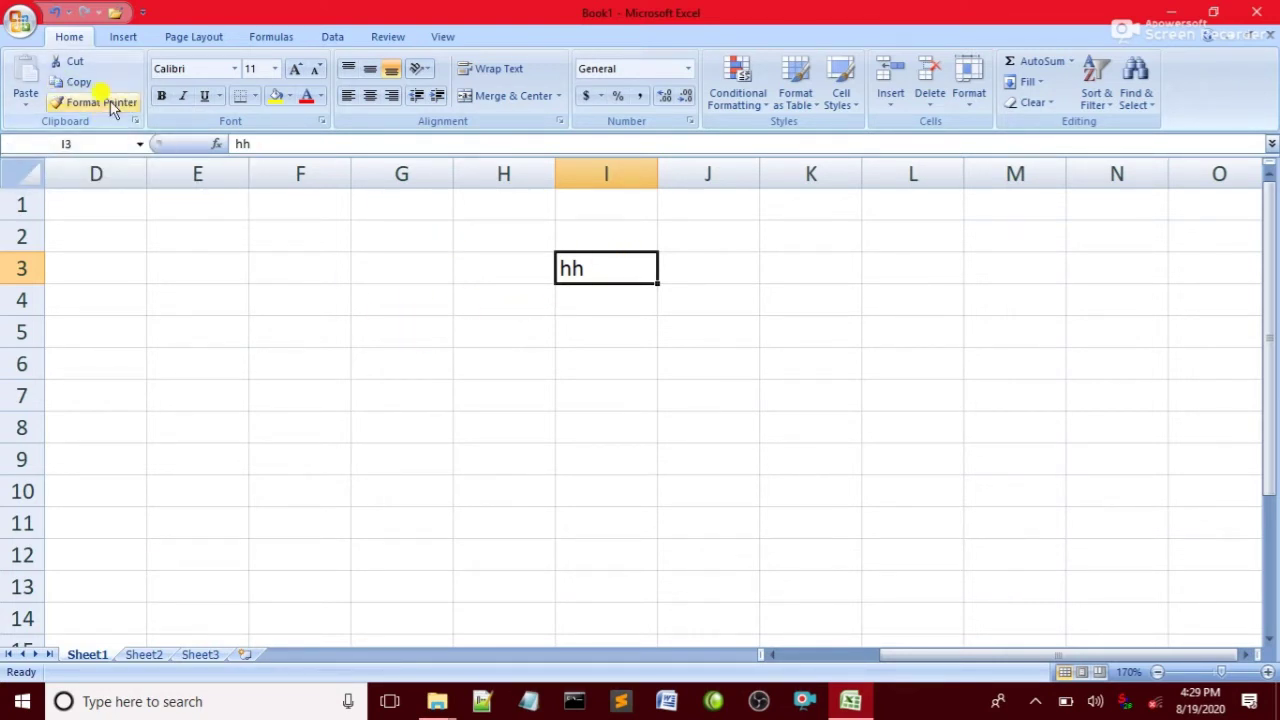
pyautogui.click(72, 81)
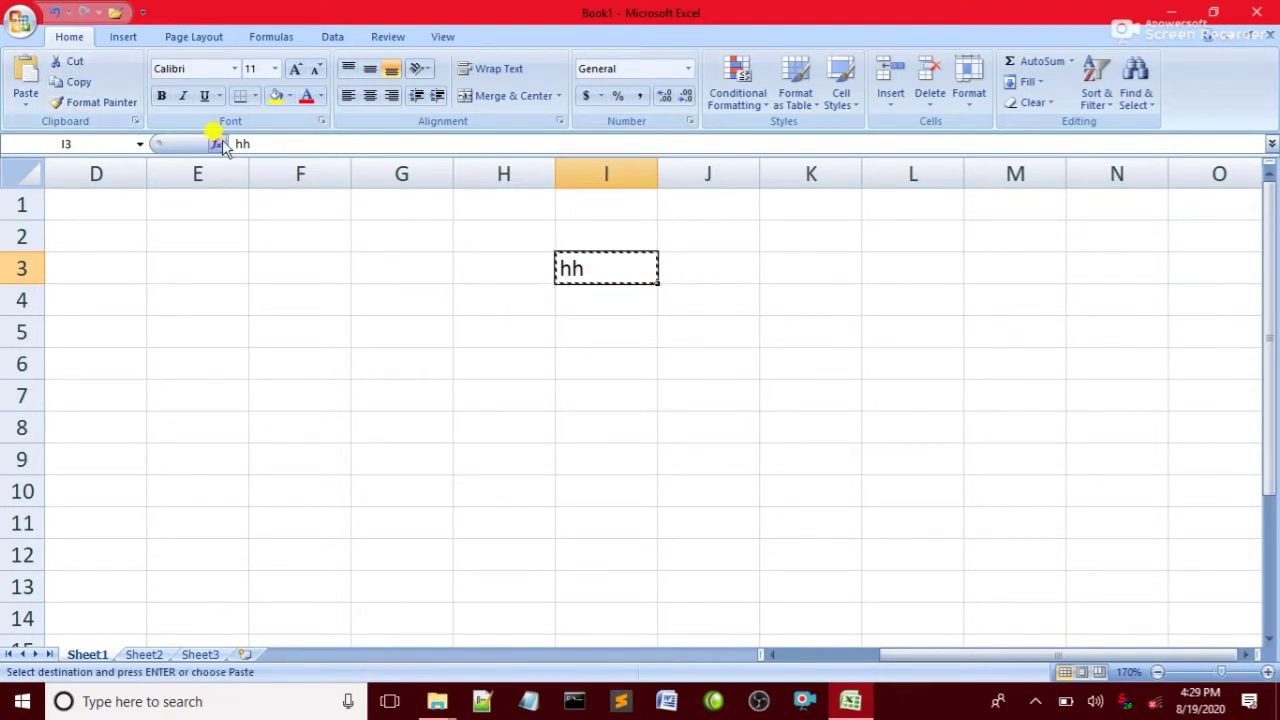
# - Paste the copied 'hh' into cell F4 and cancel the pending copy
pyautogui.click(265, 303)
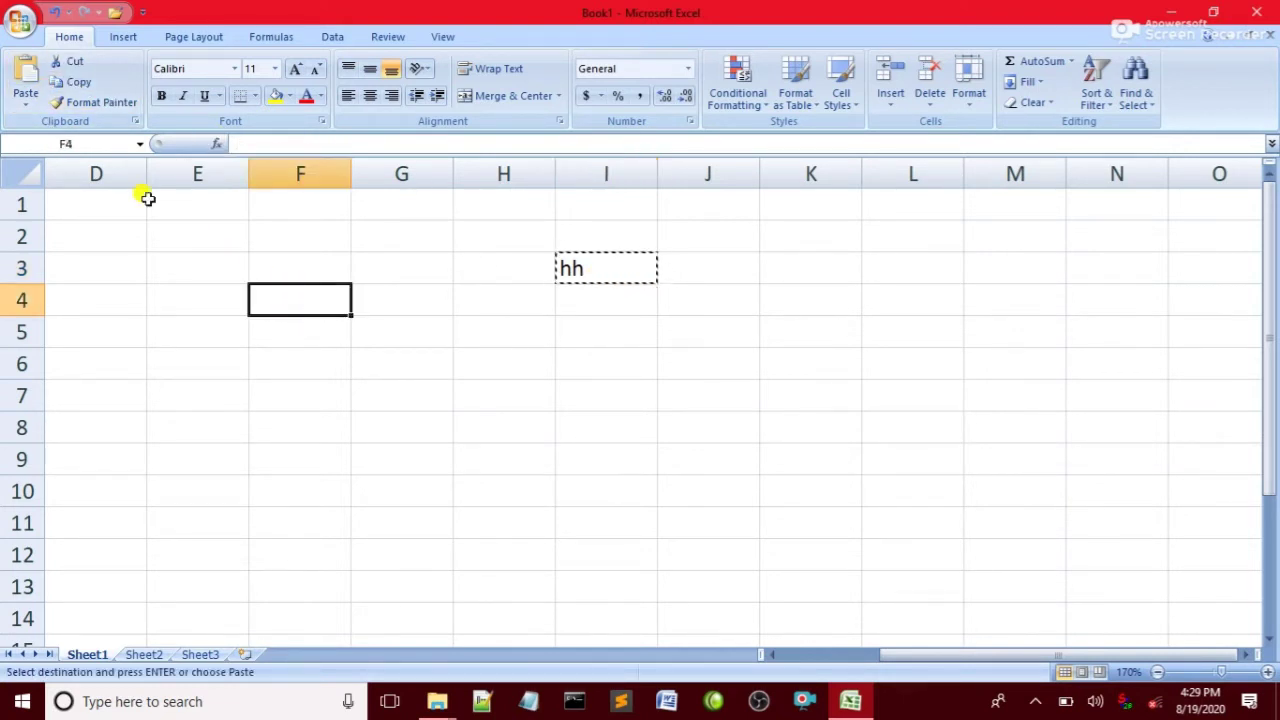
pyautogui.click(38, 68)
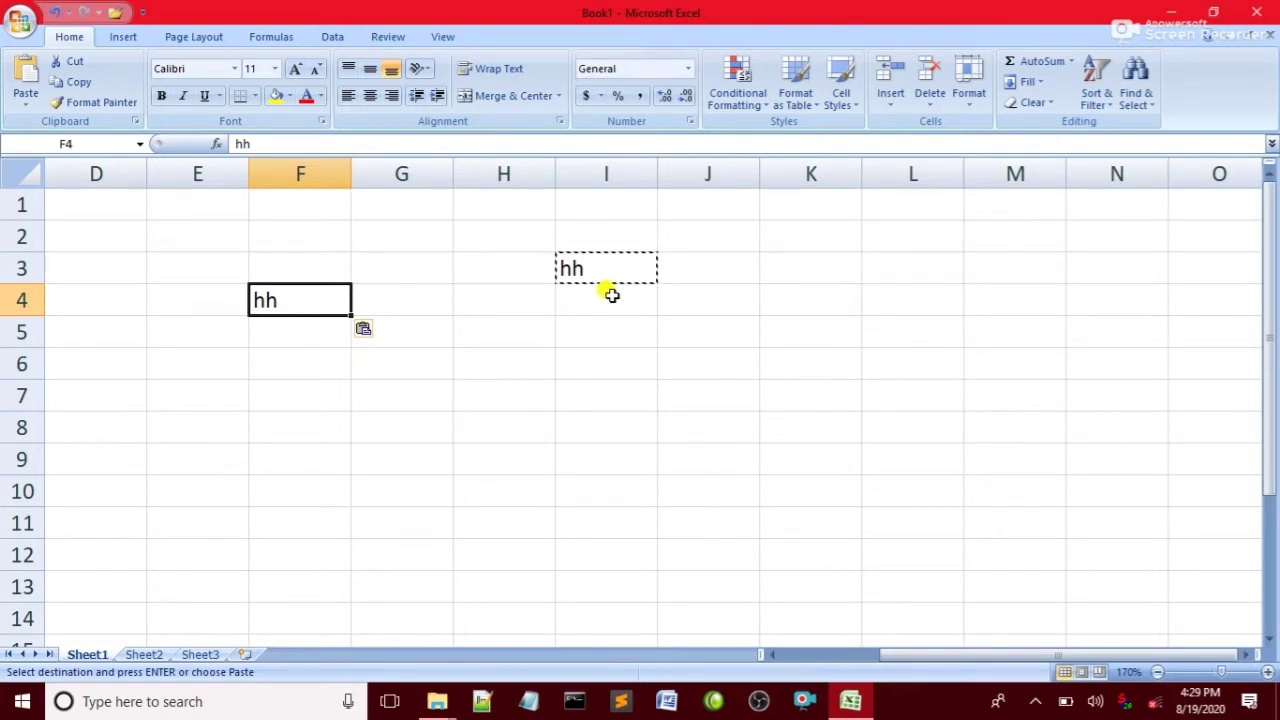
pyautogui.press('Escape')
# - Copy I3 again, click cells I5, F8 and K7, cancel the copy, and select F4
pyautogui.click(606, 266)
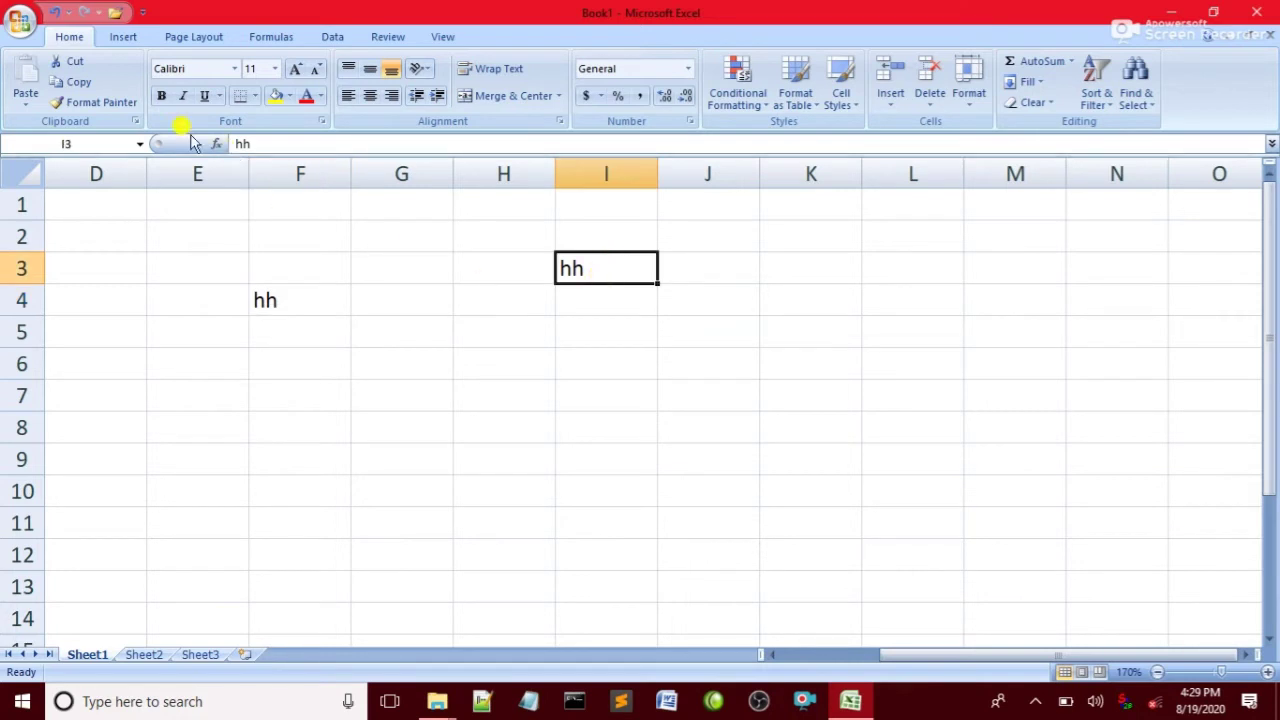
pyautogui.click(62, 82)
pyautogui.click(580, 334)
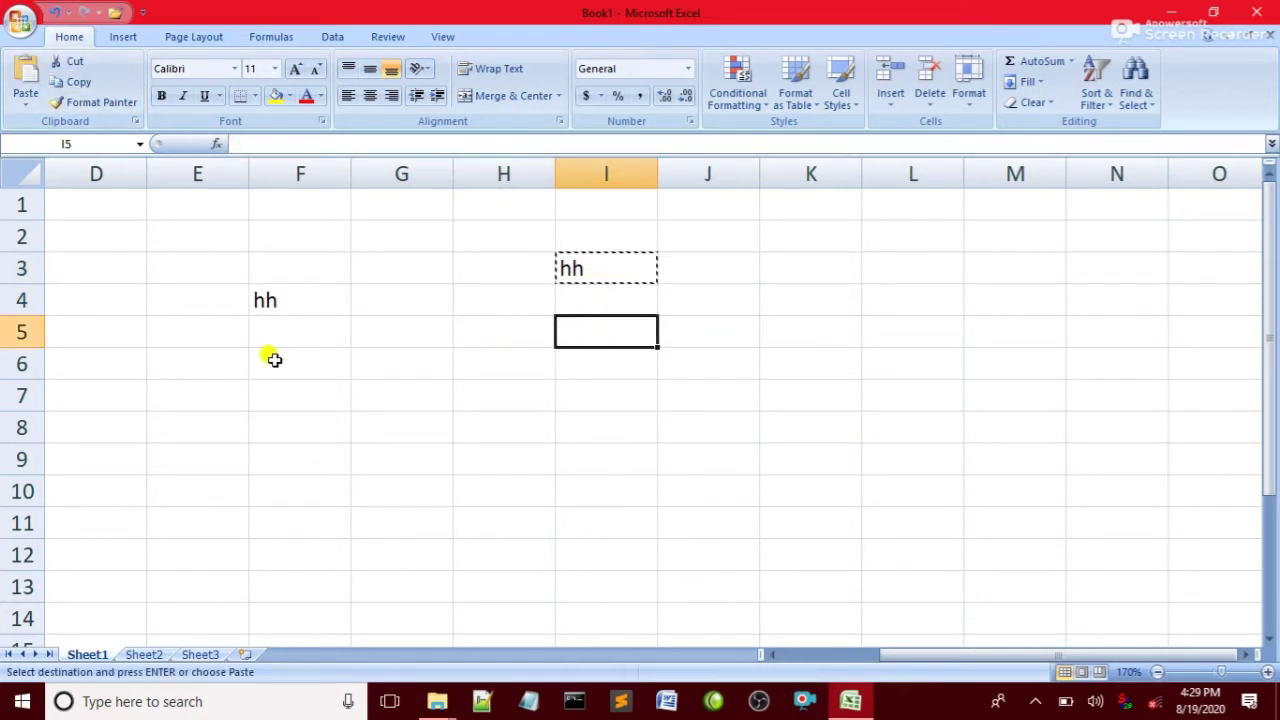
pyautogui.click(311, 437)
pyautogui.click(807, 383)
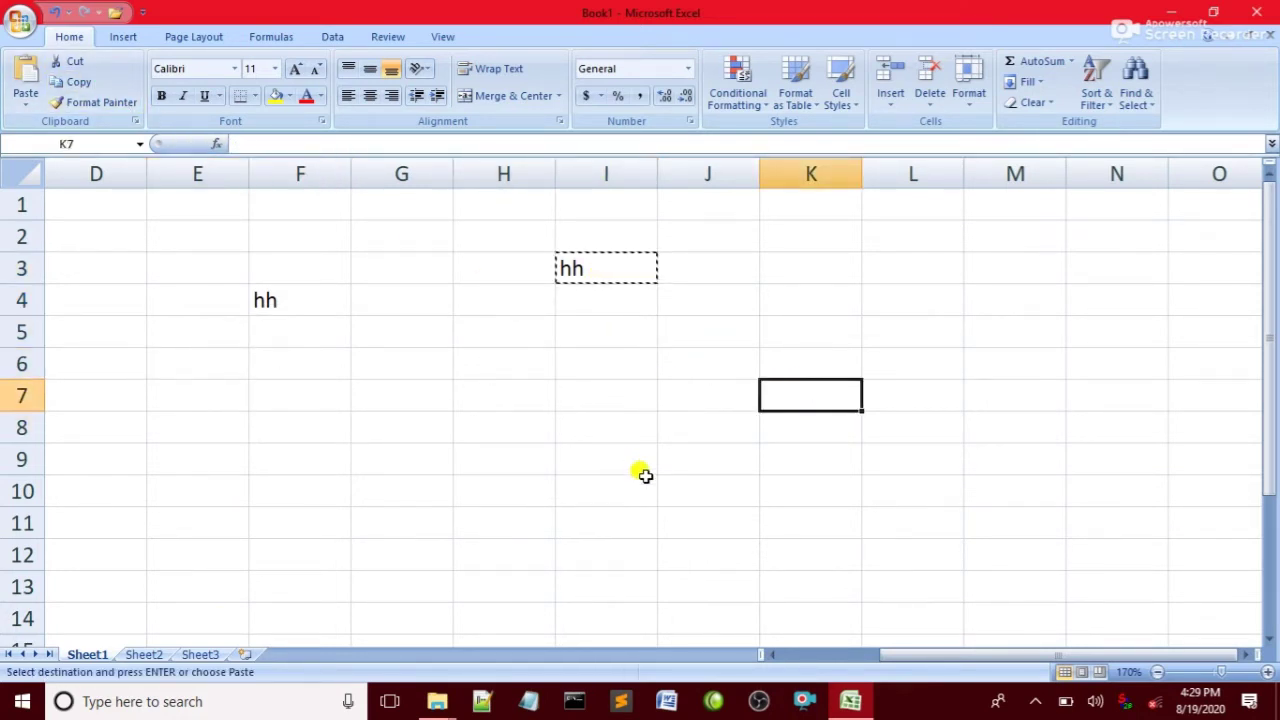
pyautogui.press('Escape')
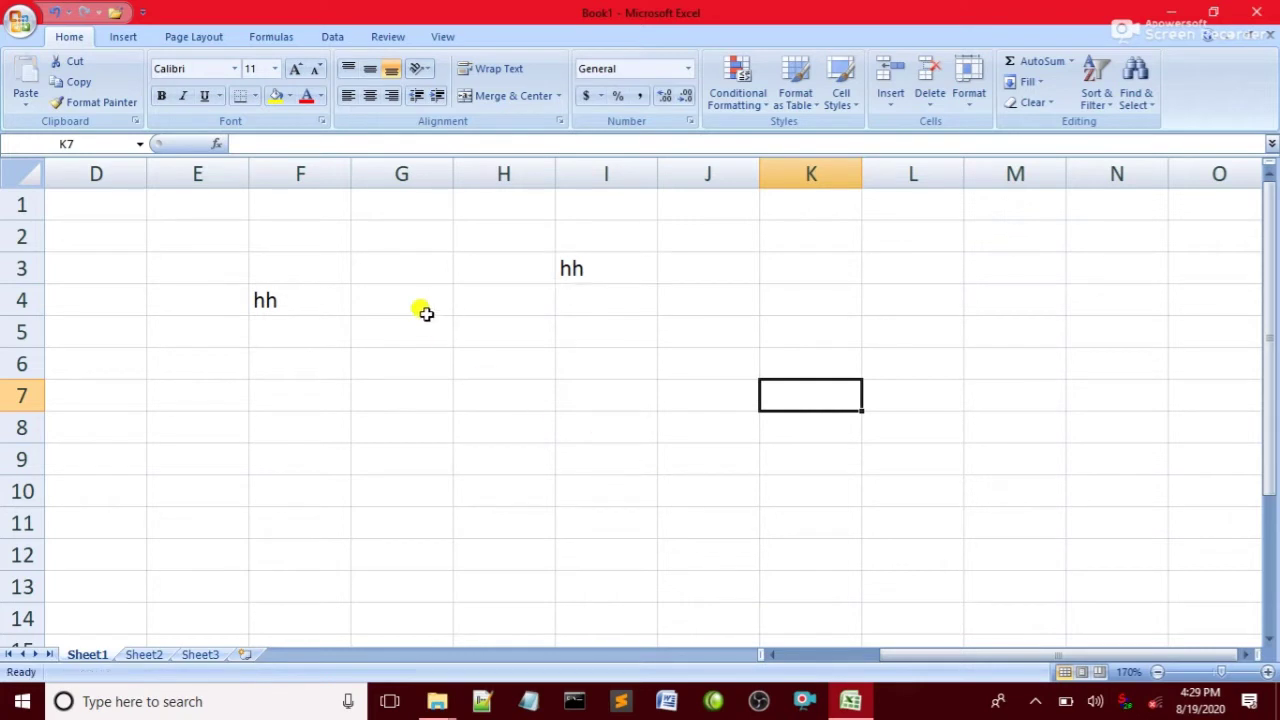
pyautogui.click(310, 292)
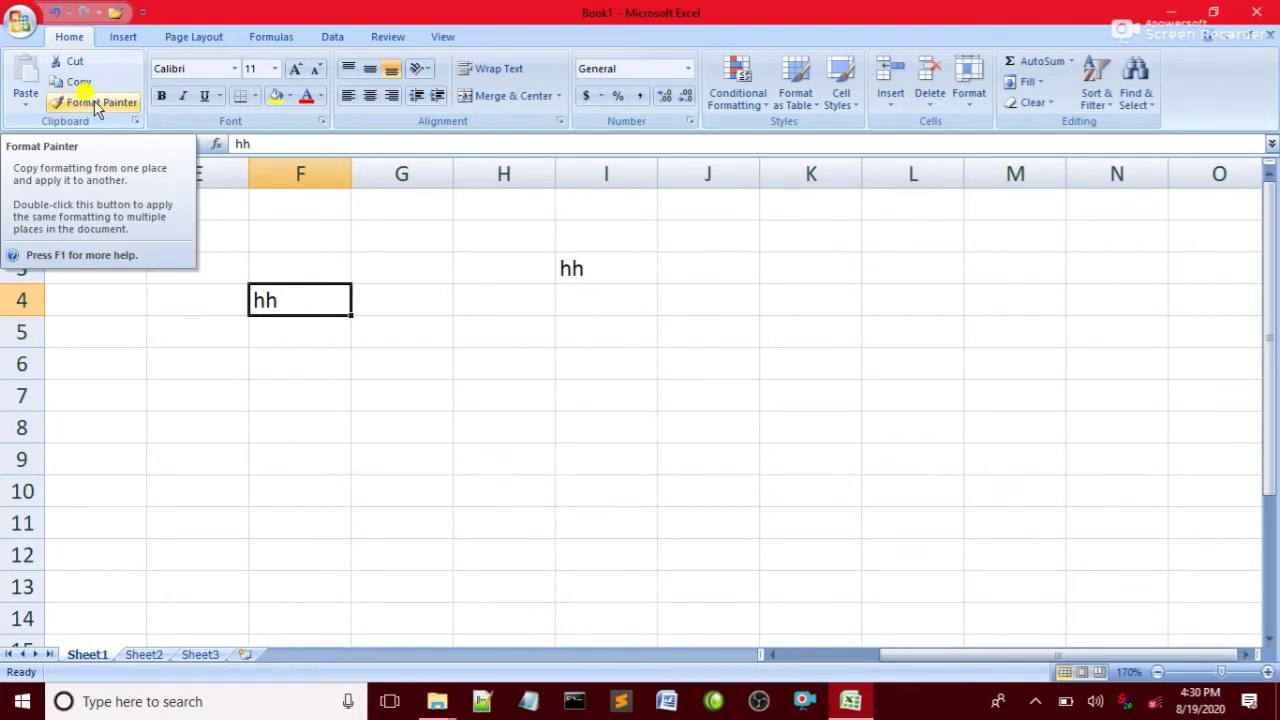
# - Make F4's 'hh' size 22 red text on yellow fill, and pick up its formatting
pyautogui.click(522, 258)
pyautogui.click(283, 305)
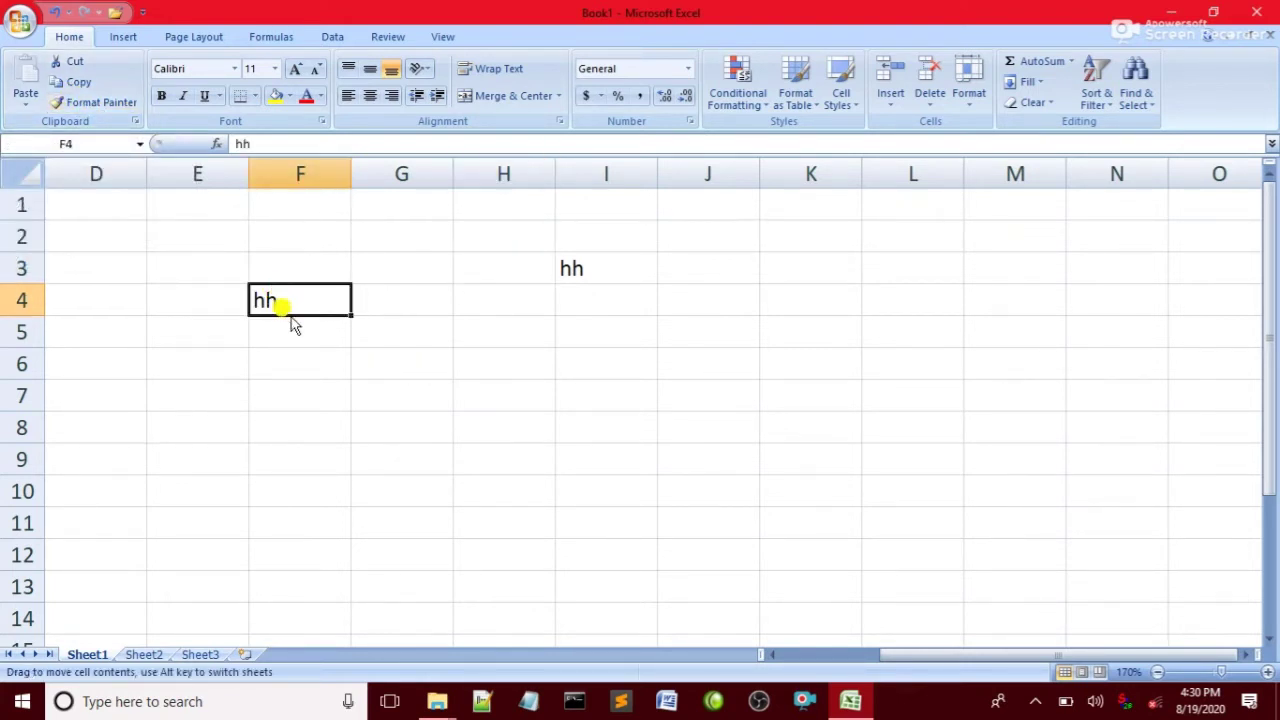
pyautogui.click(295, 68)
pyautogui.click(295, 68)
pyautogui.click(295, 68)
pyautogui.click(295, 68)
pyautogui.click(295, 68)
pyautogui.click(295, 68)
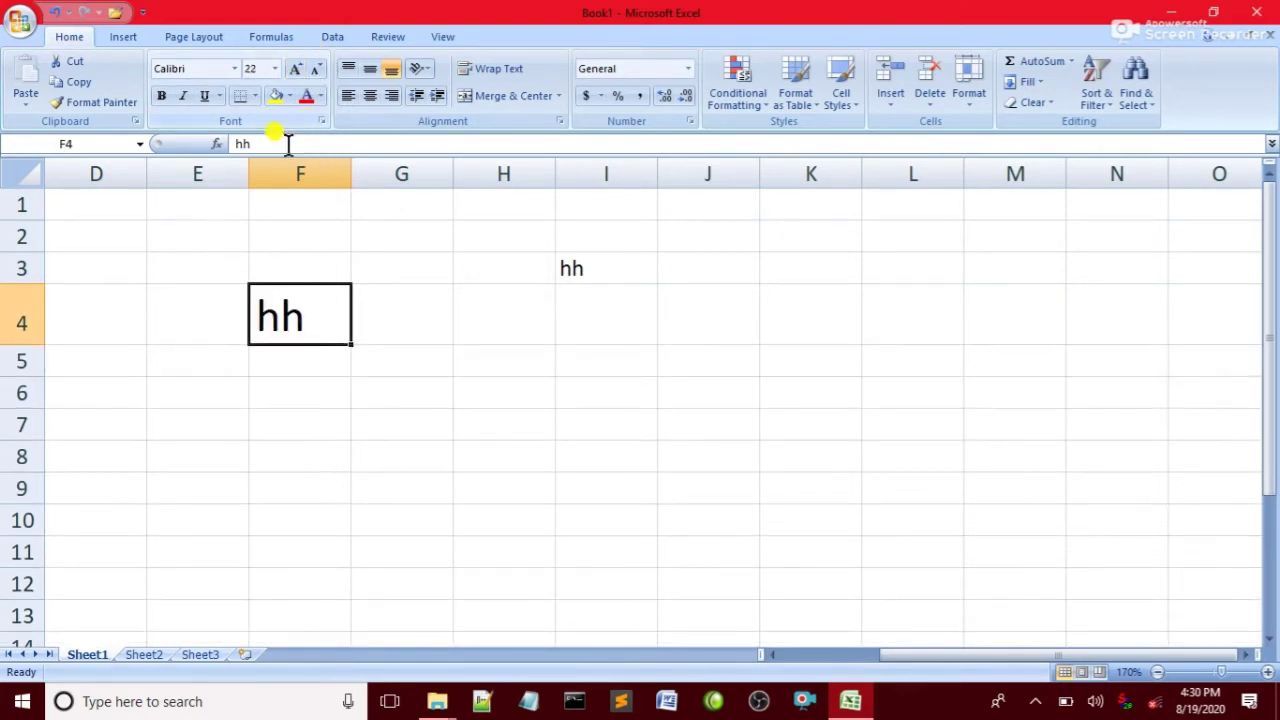
pyautogui.click(305, 96)
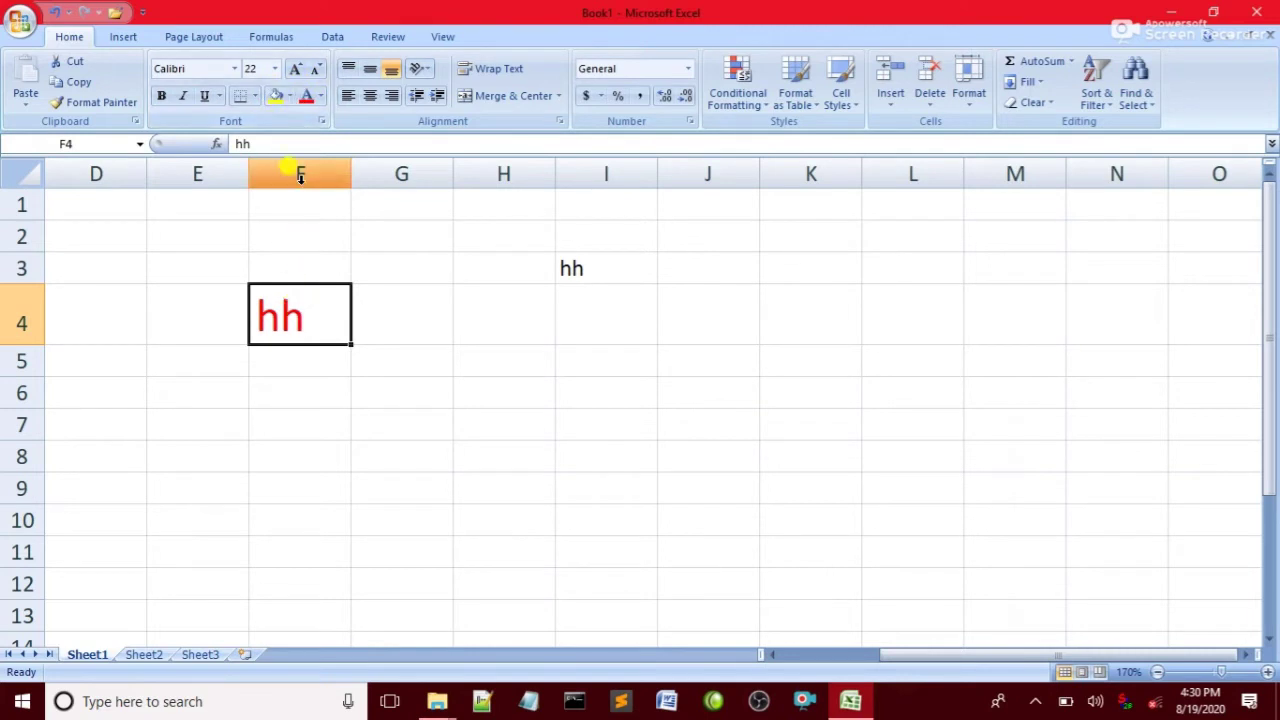
pyautogui.click(280, 98)
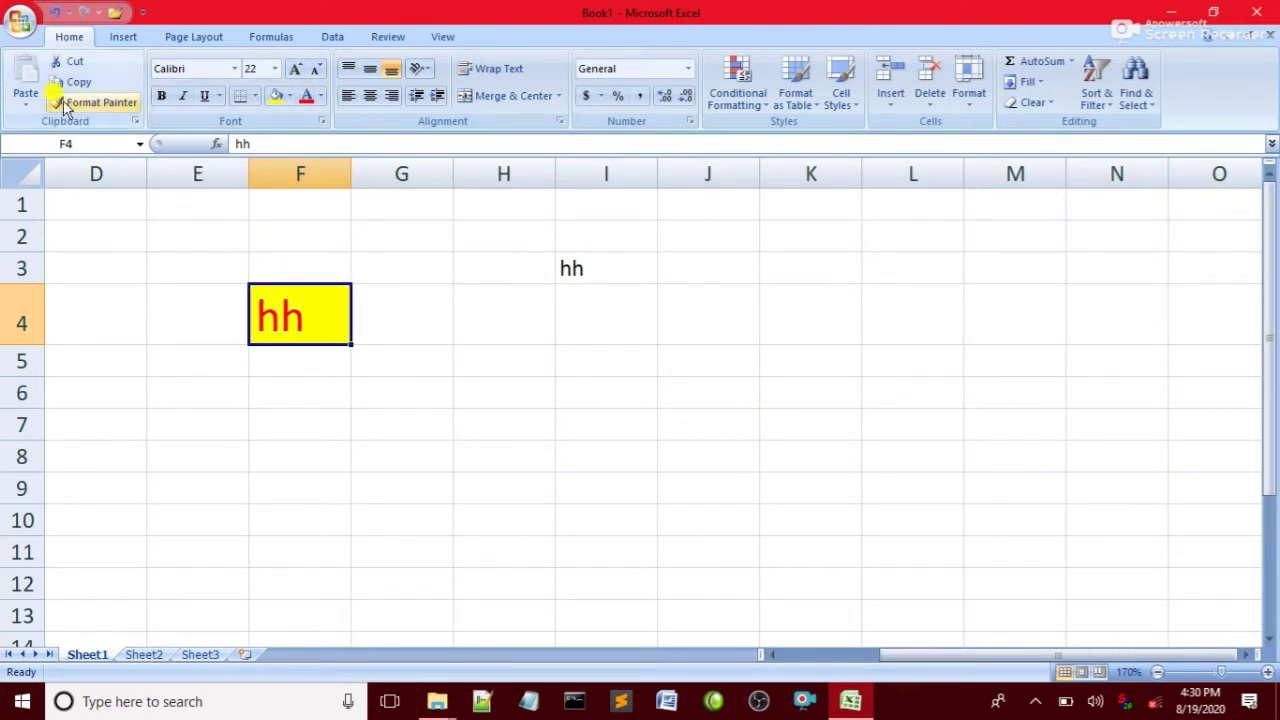
pyautogui.click(110, 104)
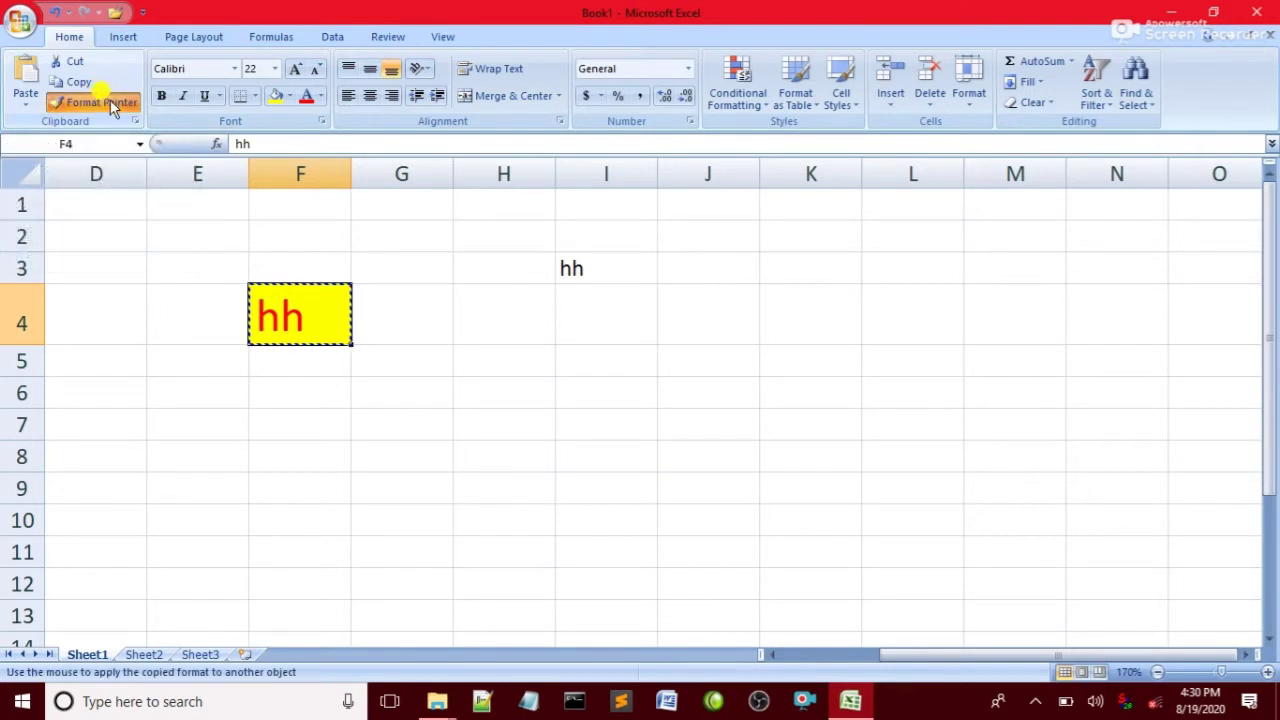
# - Paint F4's red, size-22, yellow-fill formatting onto I3, then reselect F4
pyautogui.click(571, 267)
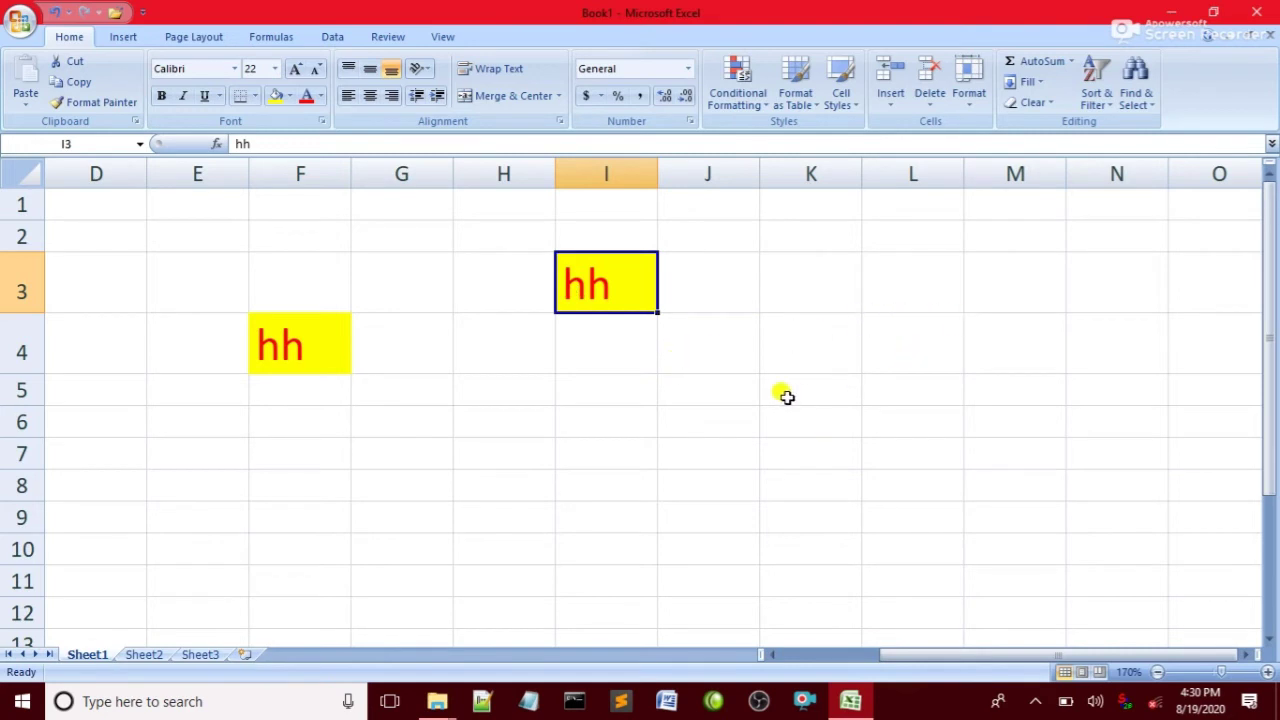
pyautogui.click(506, 412)
pyautogui.click(689, 500)
pyautogui.moveTo(912, 455); pyautogui.dragTo(912, 420)
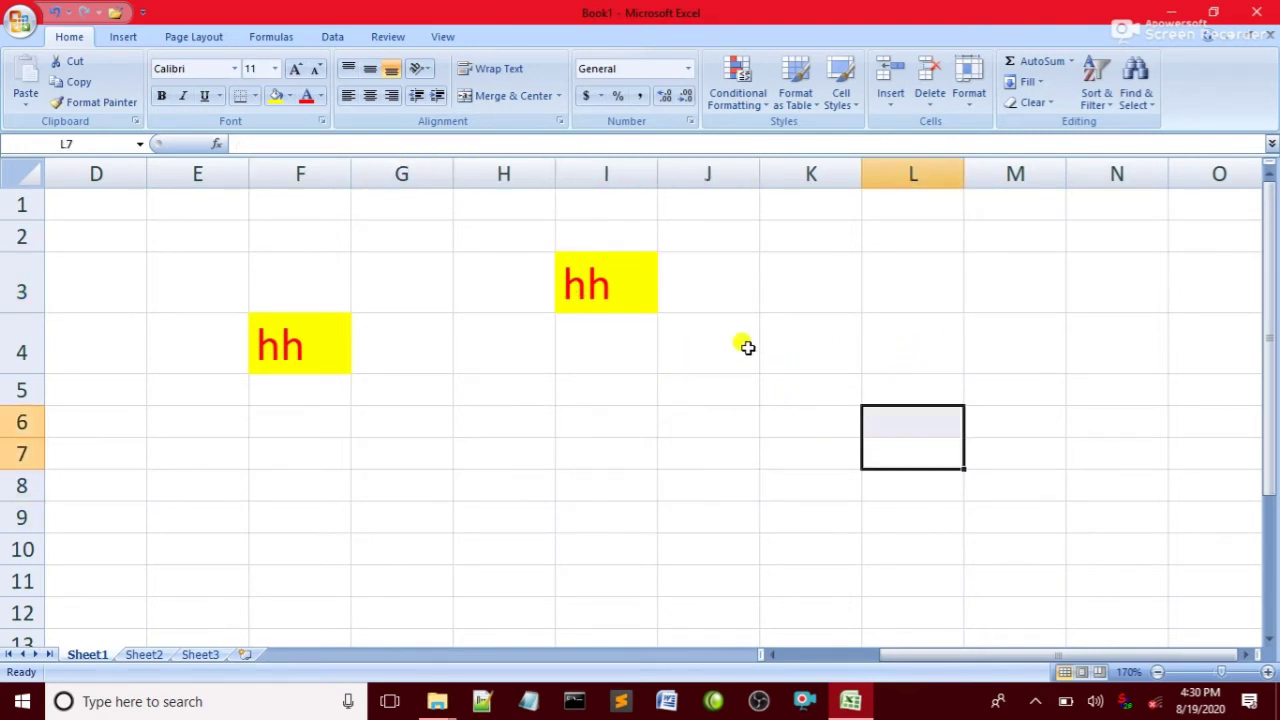
pyautogui.click(507, 383)
pyautogui.click(280, 356)
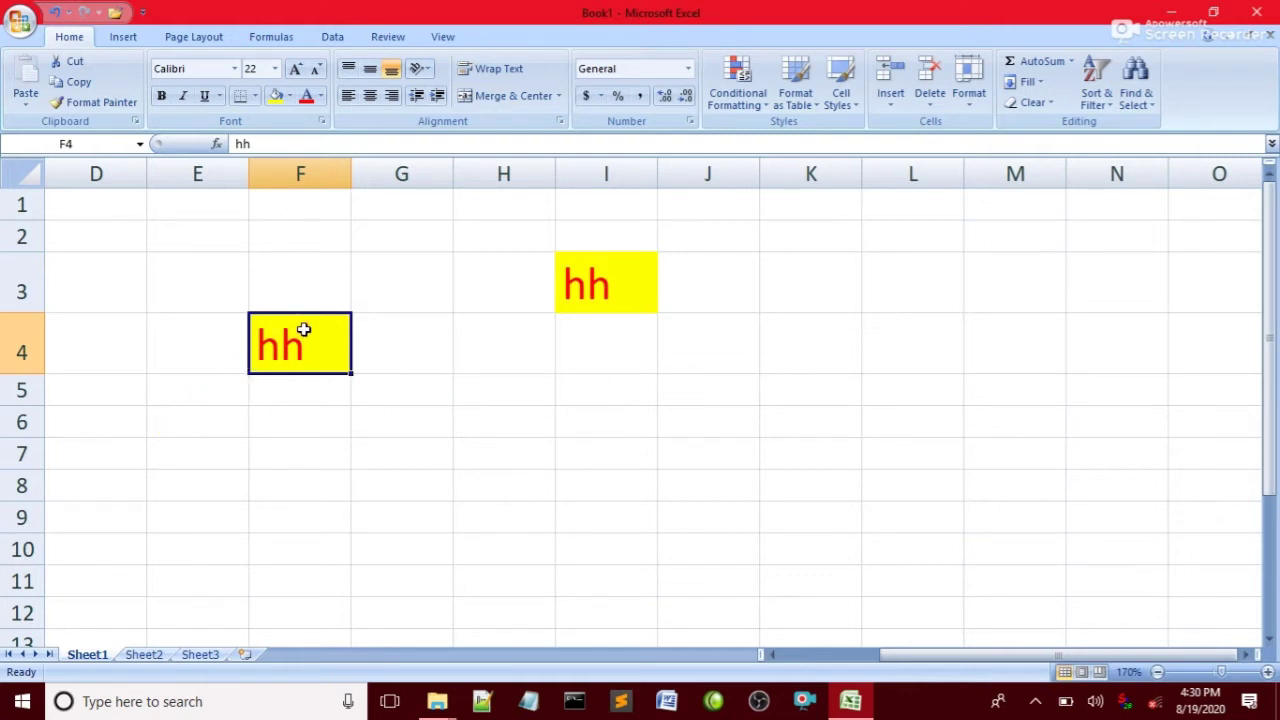
# - Paint F4's yellow formatting repeatedly onto H4 through N4 and other scattered cells, then stop
pyautogui.click(112, 106)
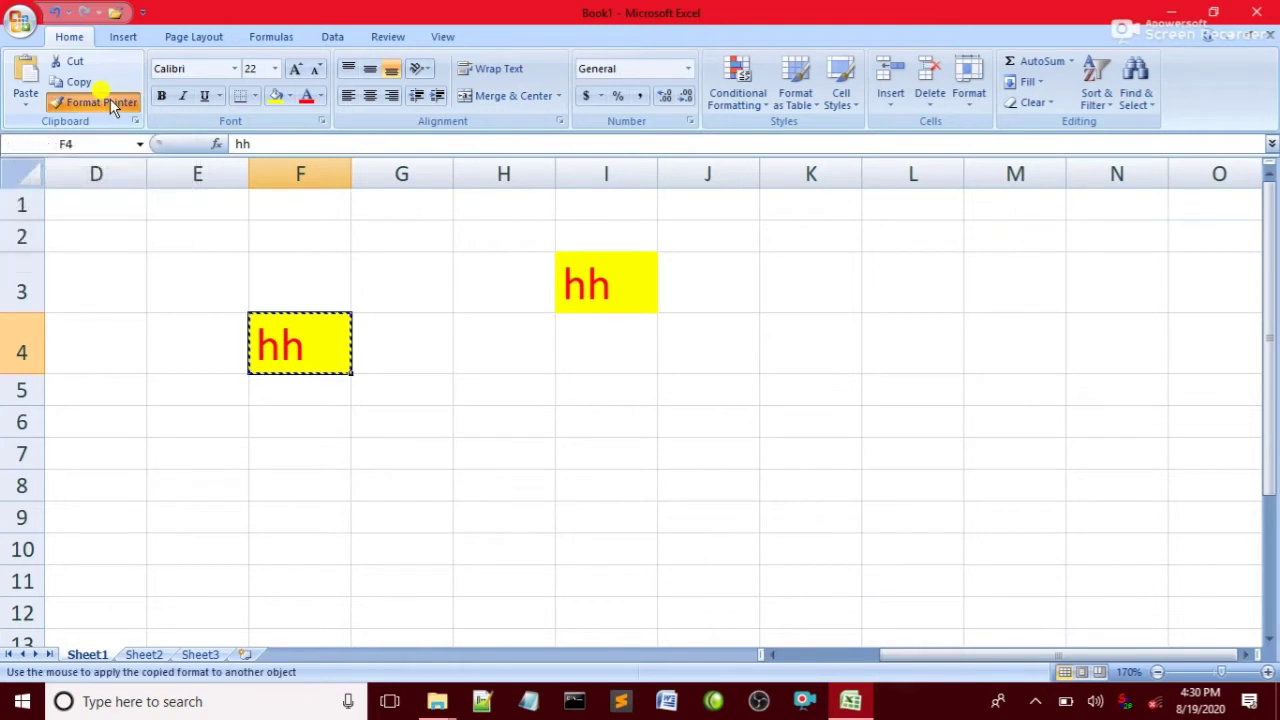
pyautogui.click(509, 343)
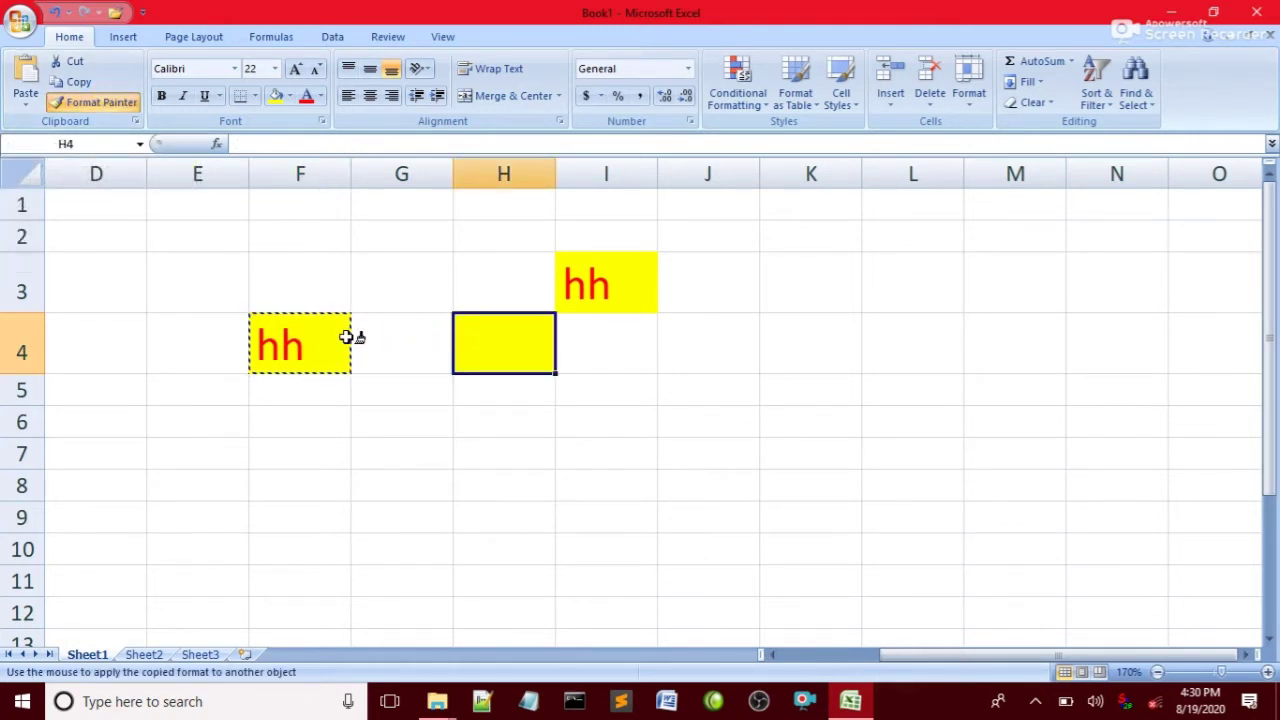
pyautogui.click(795, 362)
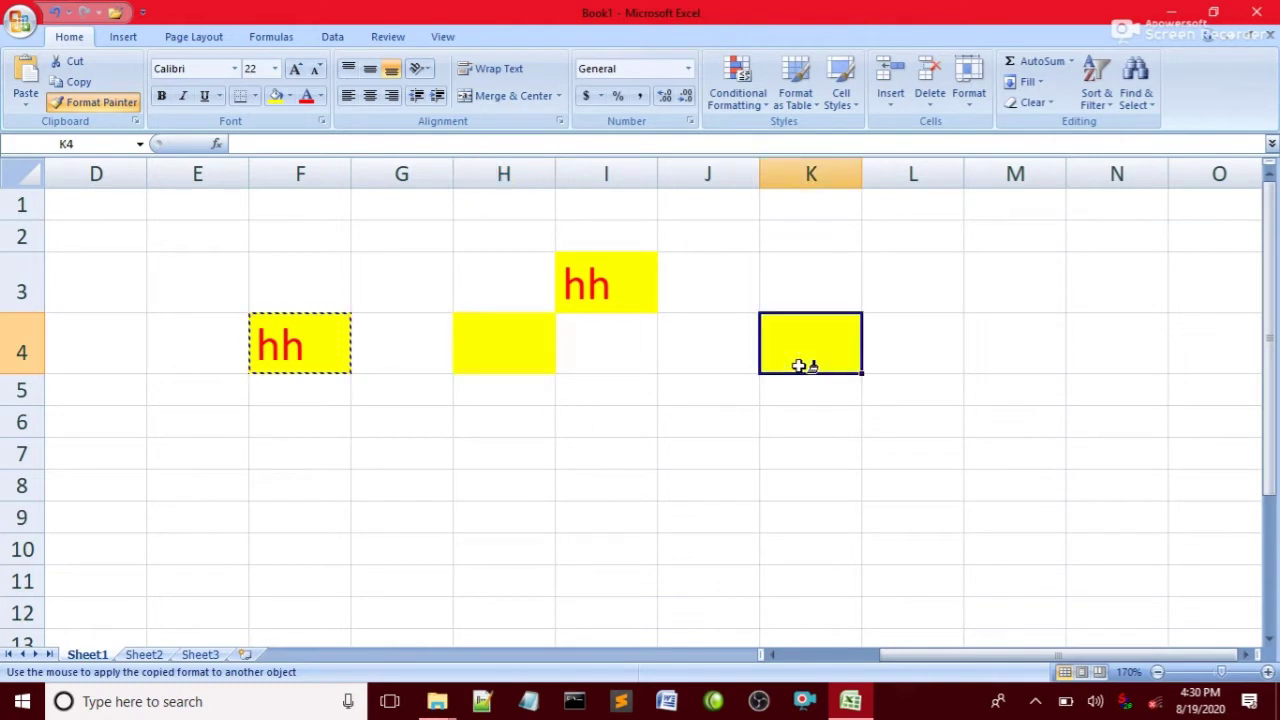
pyautogui.click(990, 468)
pyautogui.click(777, 478)
pyautogui.click(606, 468)
pyautogui.click(255, 476)
pyautogui.click(96, 468)
pyautogui.click(504, 468)
pyautogui.click(504, 440)
pyautogui.click(620, 389)
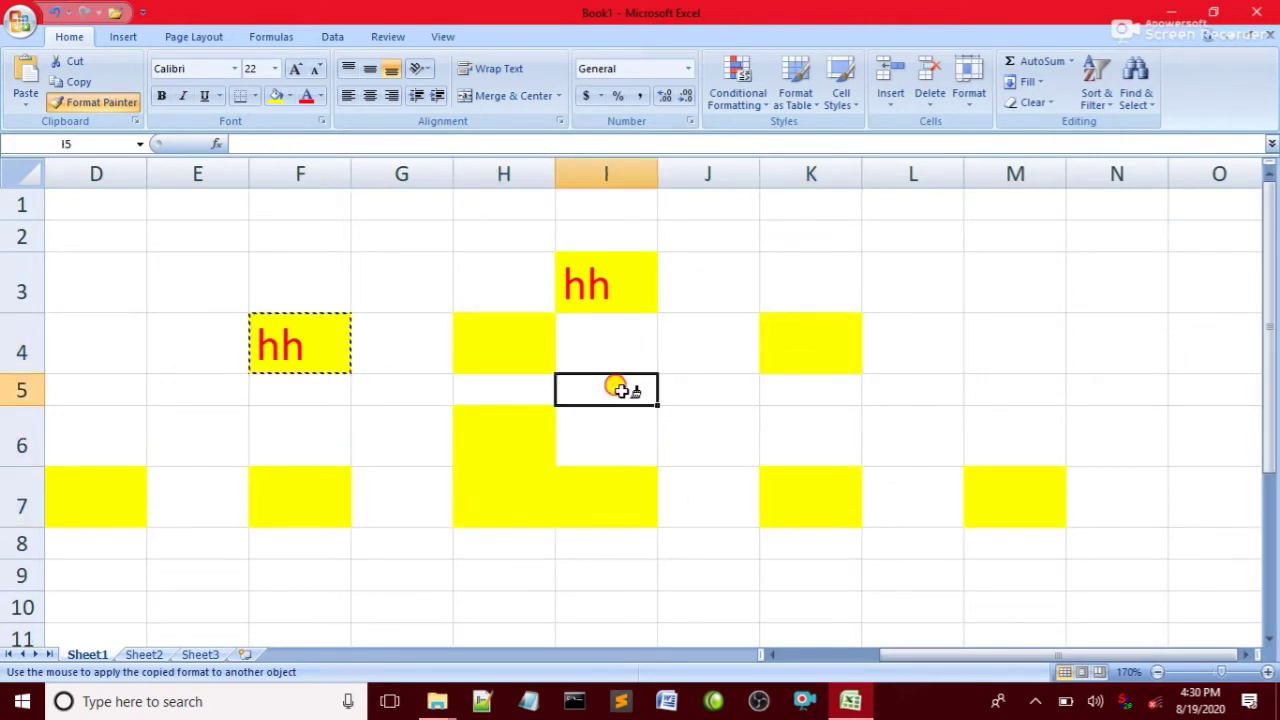
pyautogui.click(830, 450)
pyautogui.click(1000, 404)
pyautogui.click(977, 337)
pyautogui.click(912, 282)
pyautogui.click(745, 258)
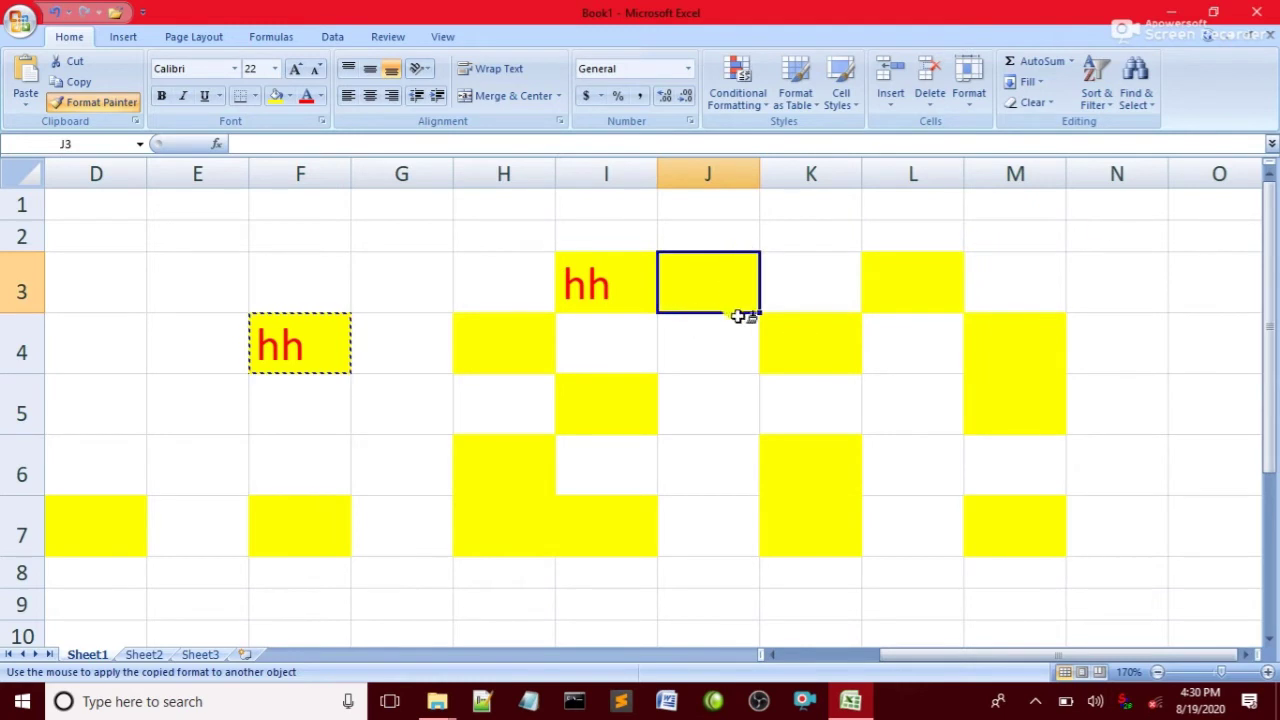
pyautogui.click(1110, 230)
pyautogui.click(1150, 347)
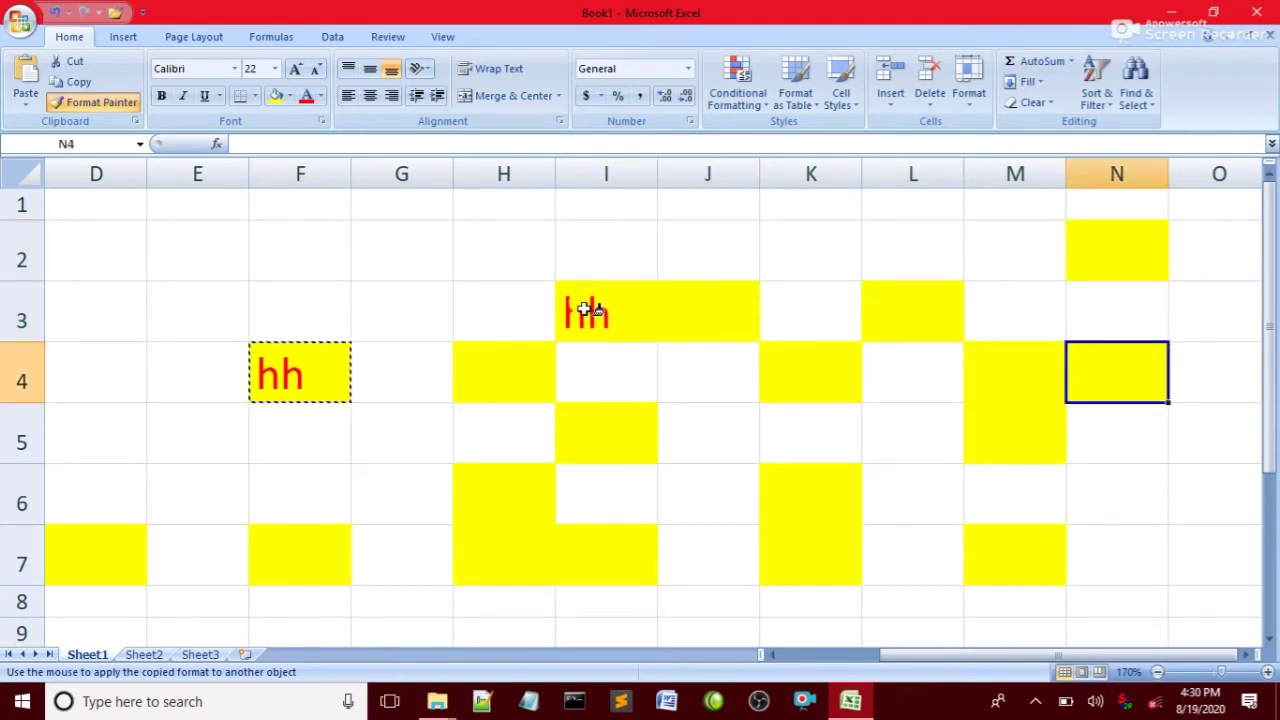
pyautogui.click(83, 104)
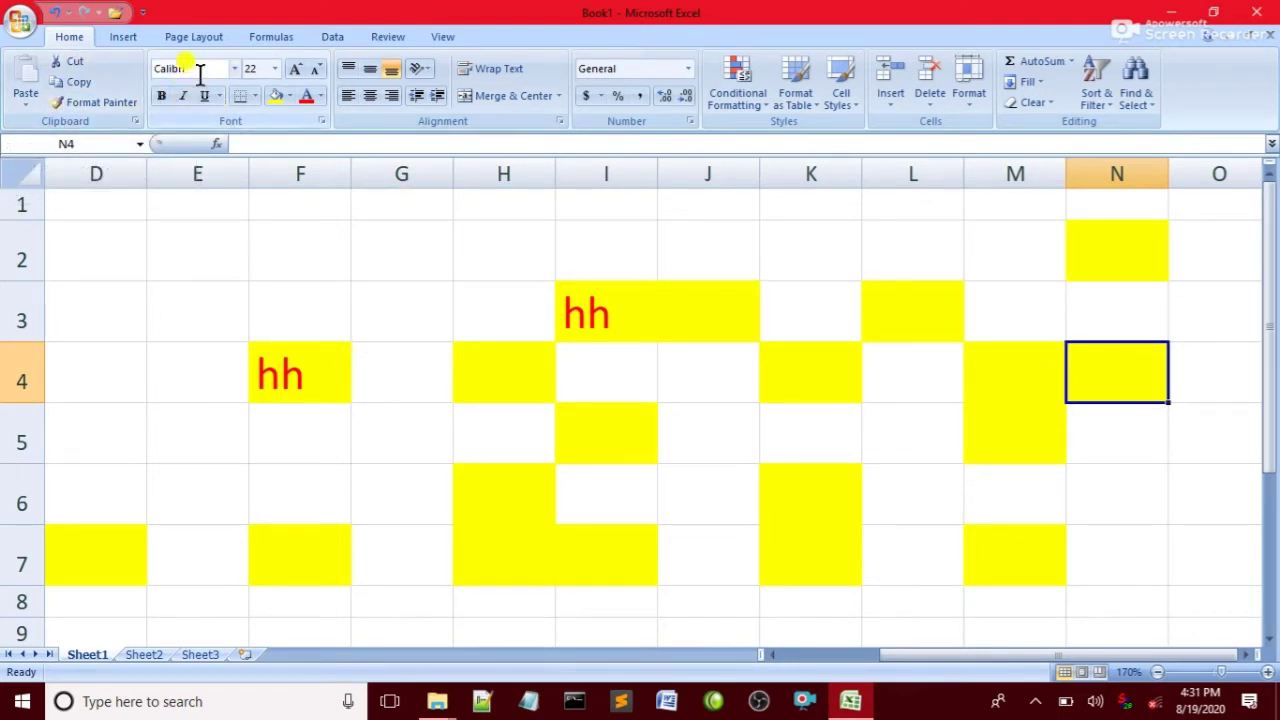
# - Select cell F4 and change its font to Algerian
pyautogui.click(366, 303)
pyautogui.click(302, 223)
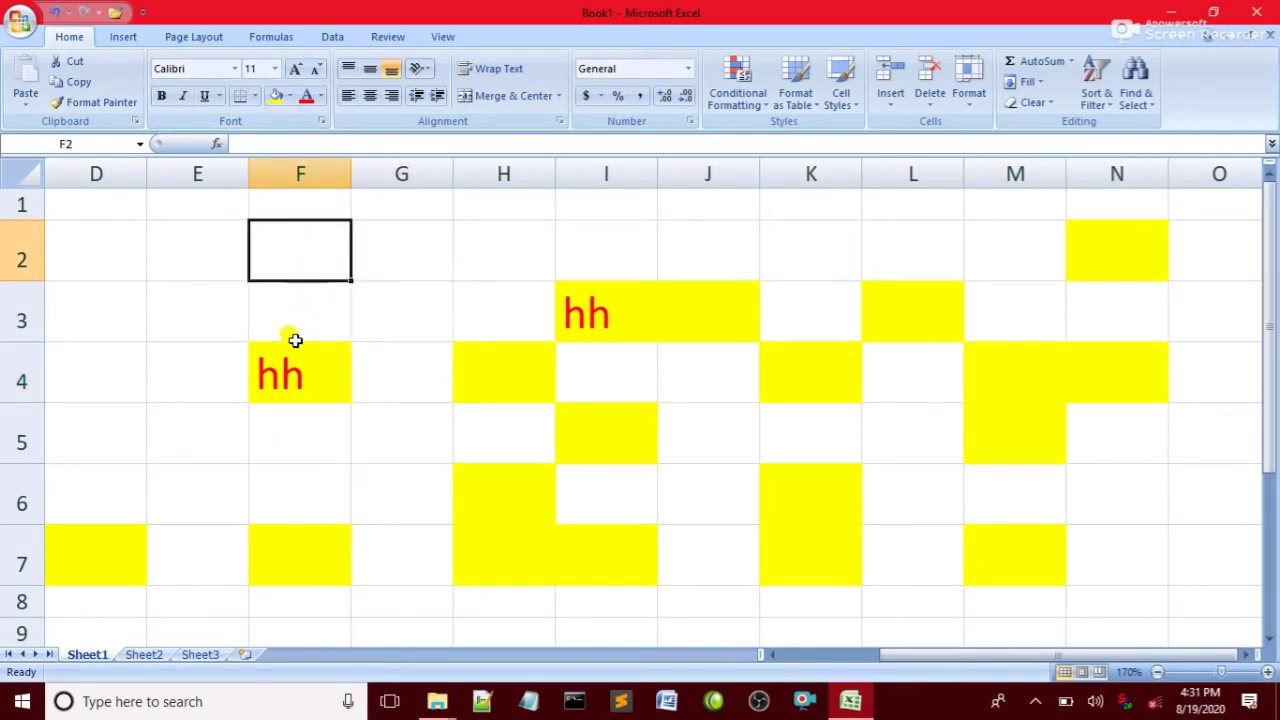
pyautogui.click(290, 365)
pyautogui.click(235, 68)
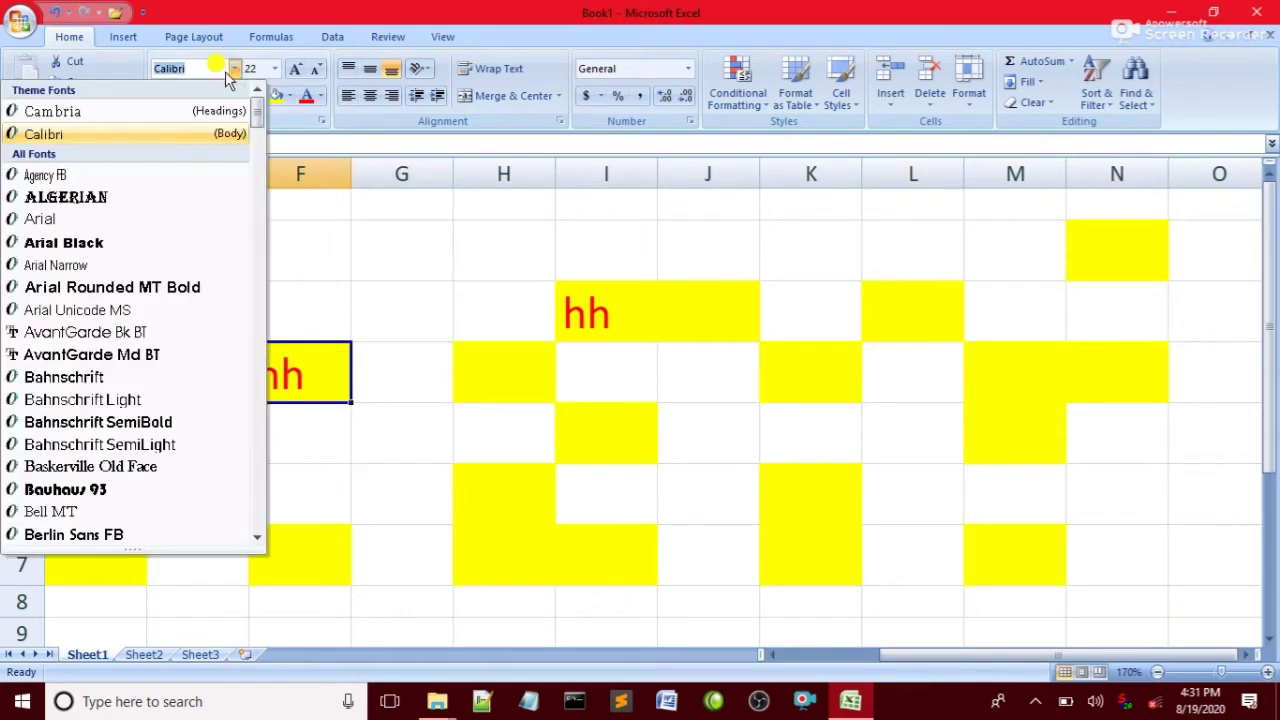
pyautogui.click(110, 193)
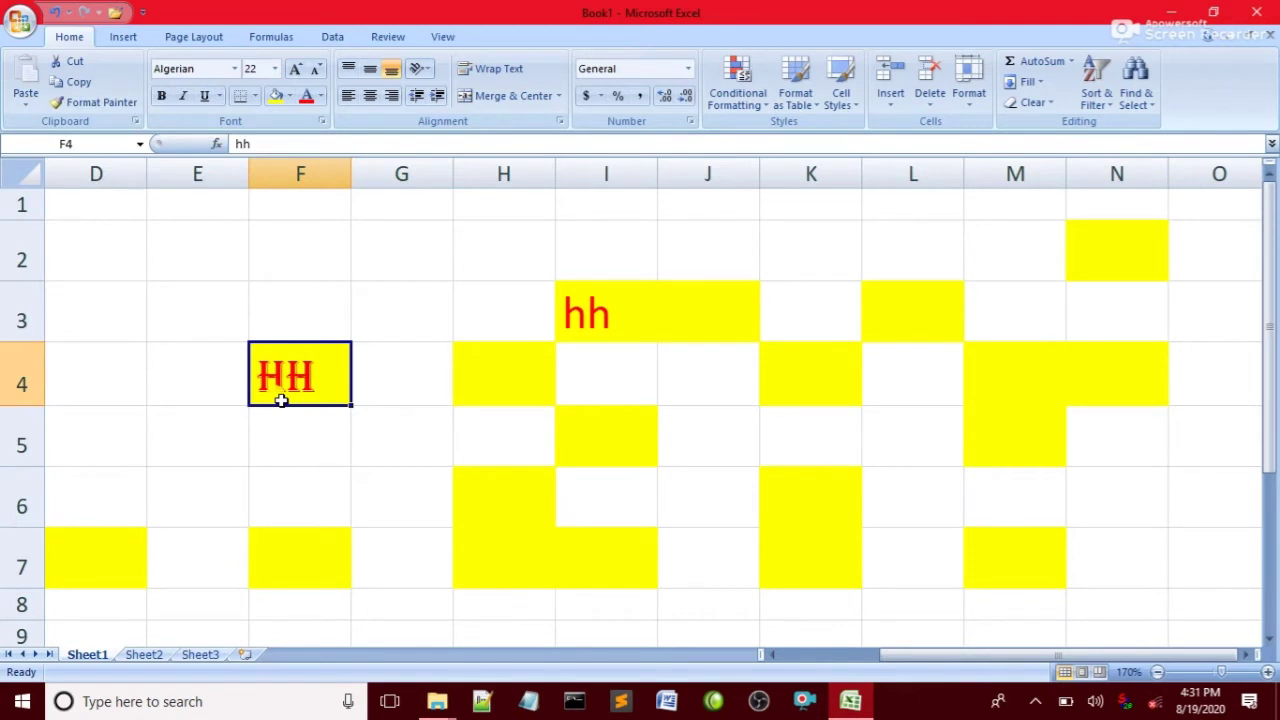
# - Set the font size of F4's text to 24
pyautogui.click(273, 69)
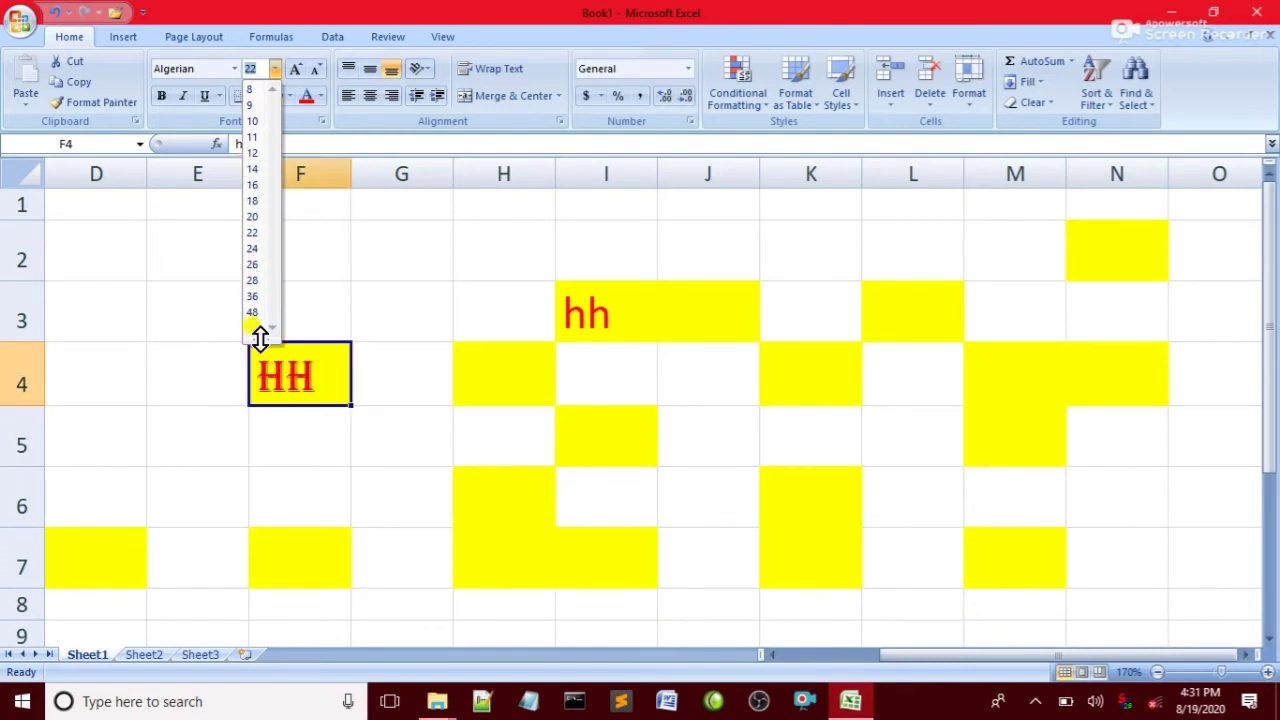
pyautogui.click(251, 329)
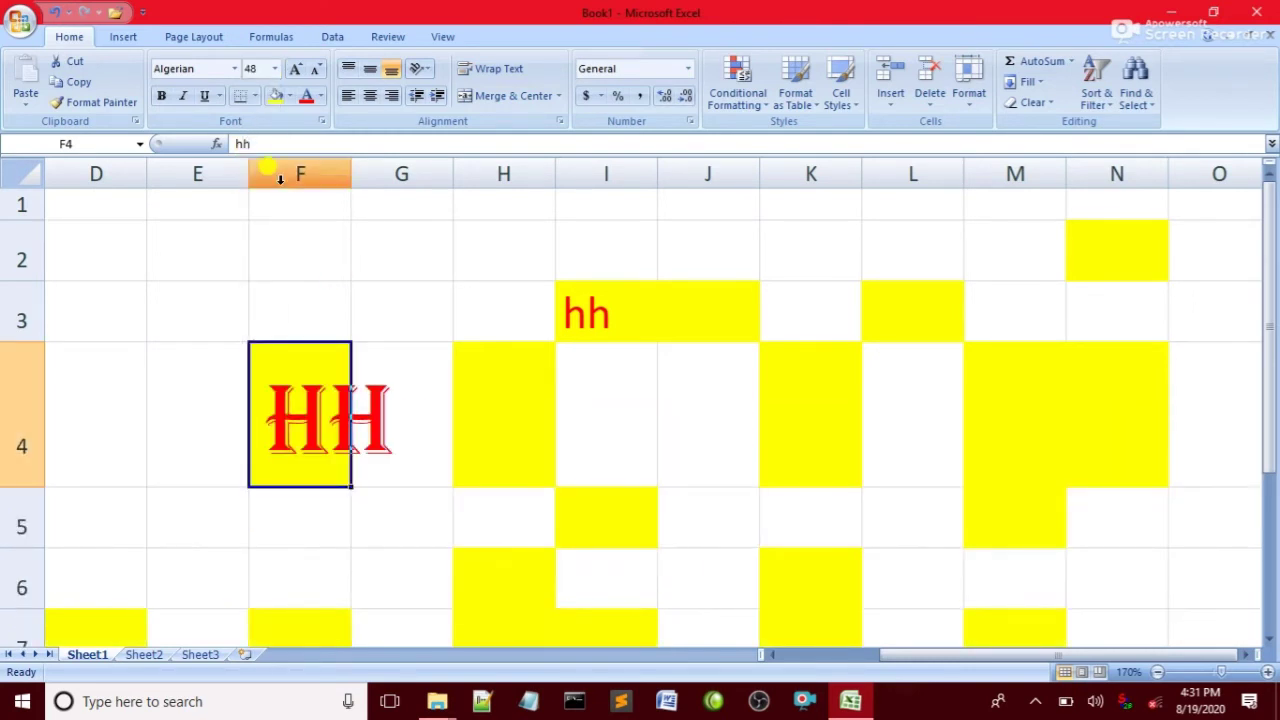
pyautogui.click(315, 68)
pyautogui.click(315, 68)
pyautogui.click(315, 68)
pyautogui.click(315, 68)
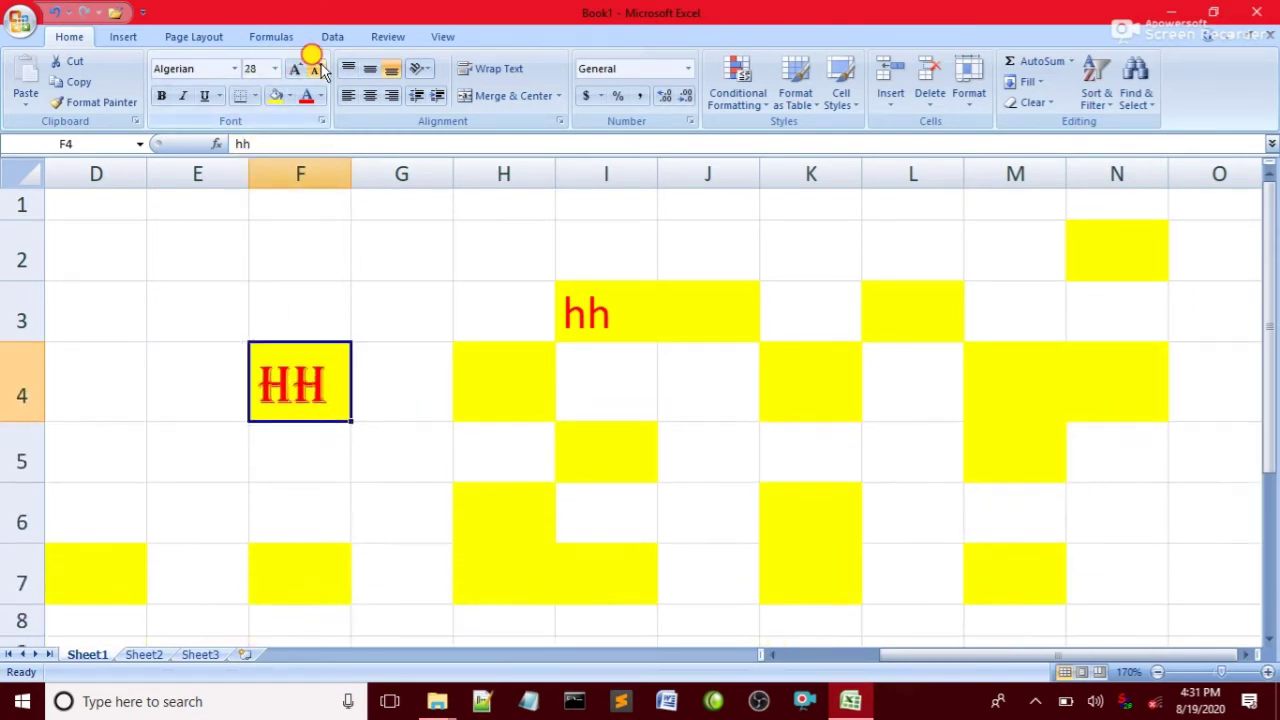
pyautogui.click(315, 68)
pyautogui.click(315, 68)
pyautogui.click(315, 68)
pyautogui.click(295, 68)
pyautogui.click(295, 68)
pyautogui.click(295, 68)
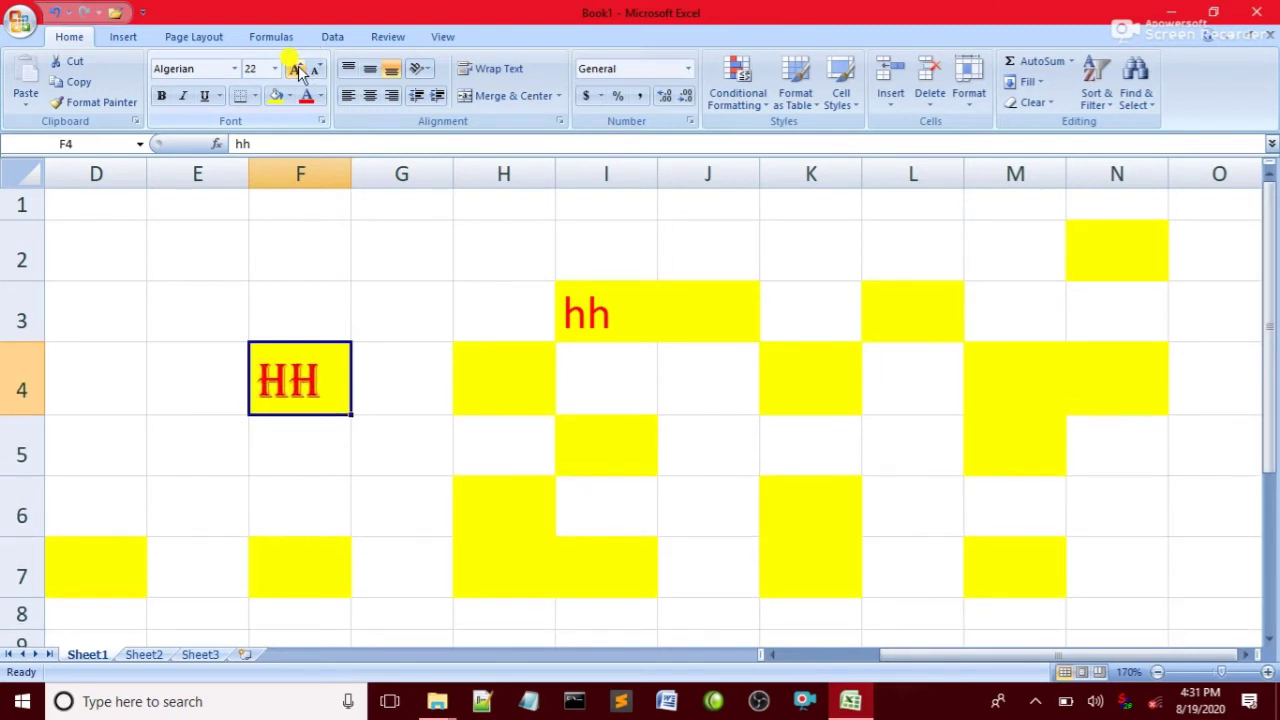
# - Make F4's text bold, italic and underlined
pyautogui.click(169, 101)
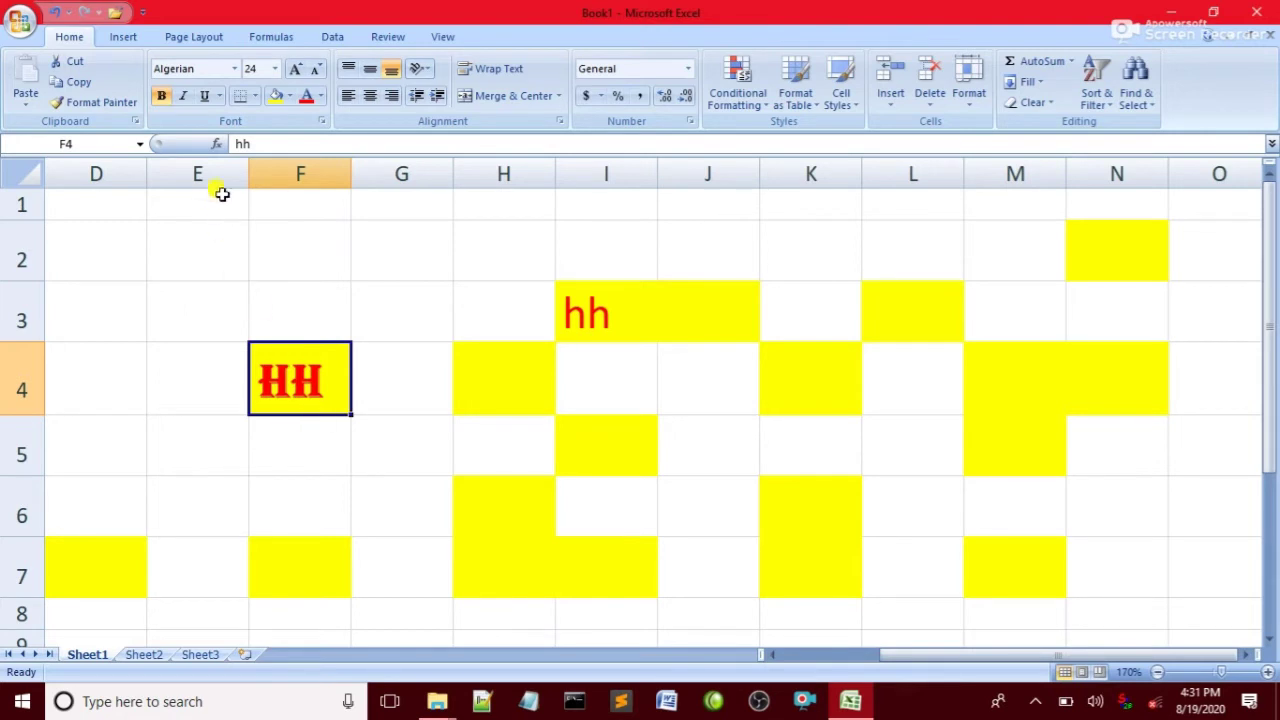
pyautogui.click(183, 96)
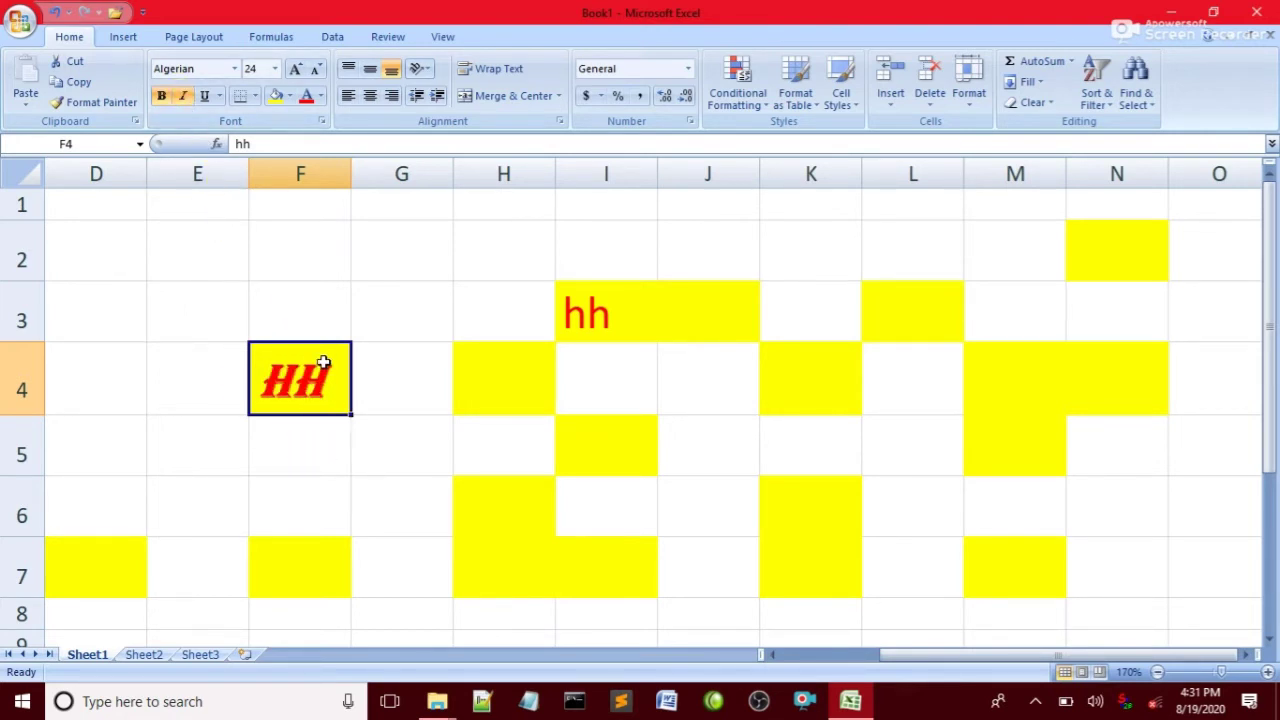
pyautogui.click(204, 96)
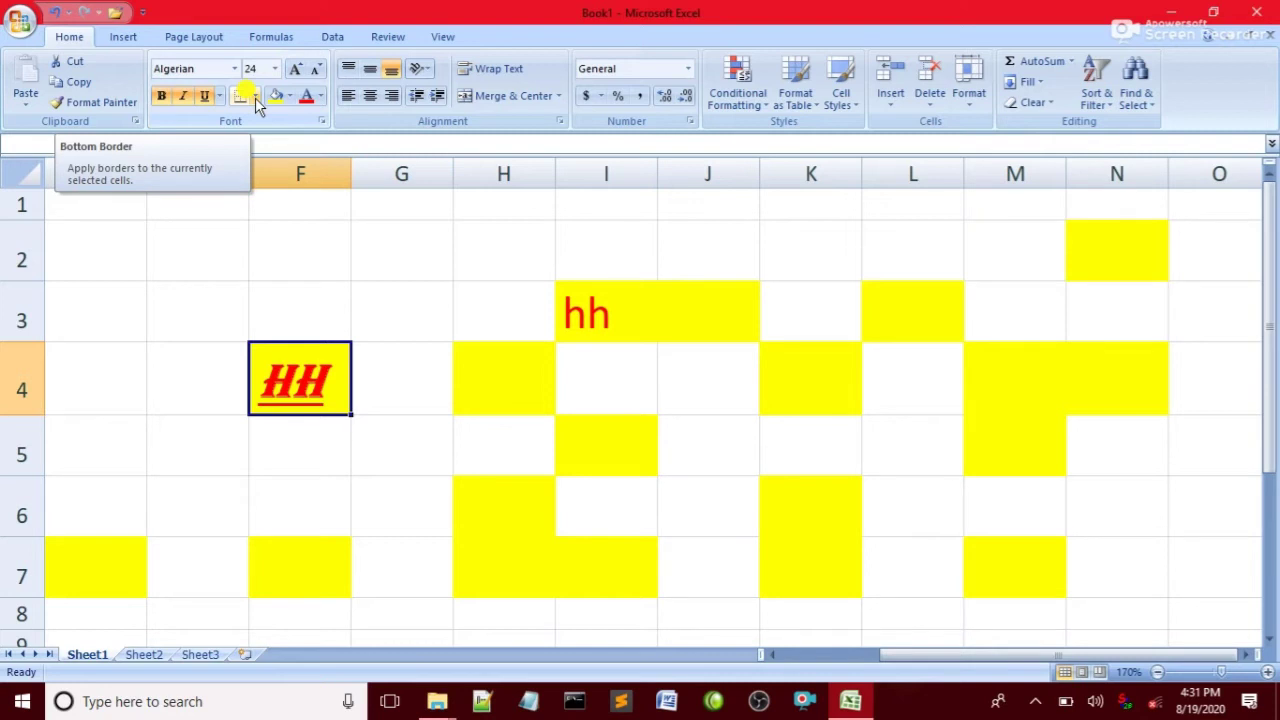
pyautogui.click(329, 285)
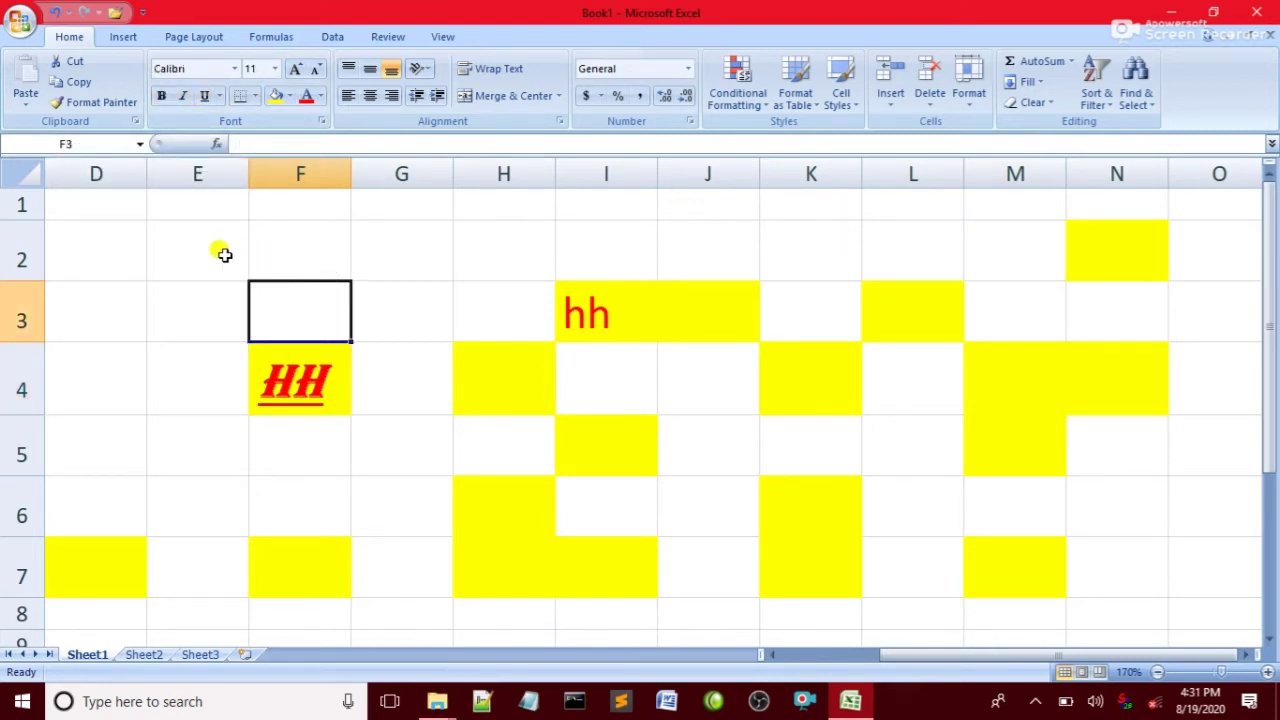
pyautogui.click(377, 245)
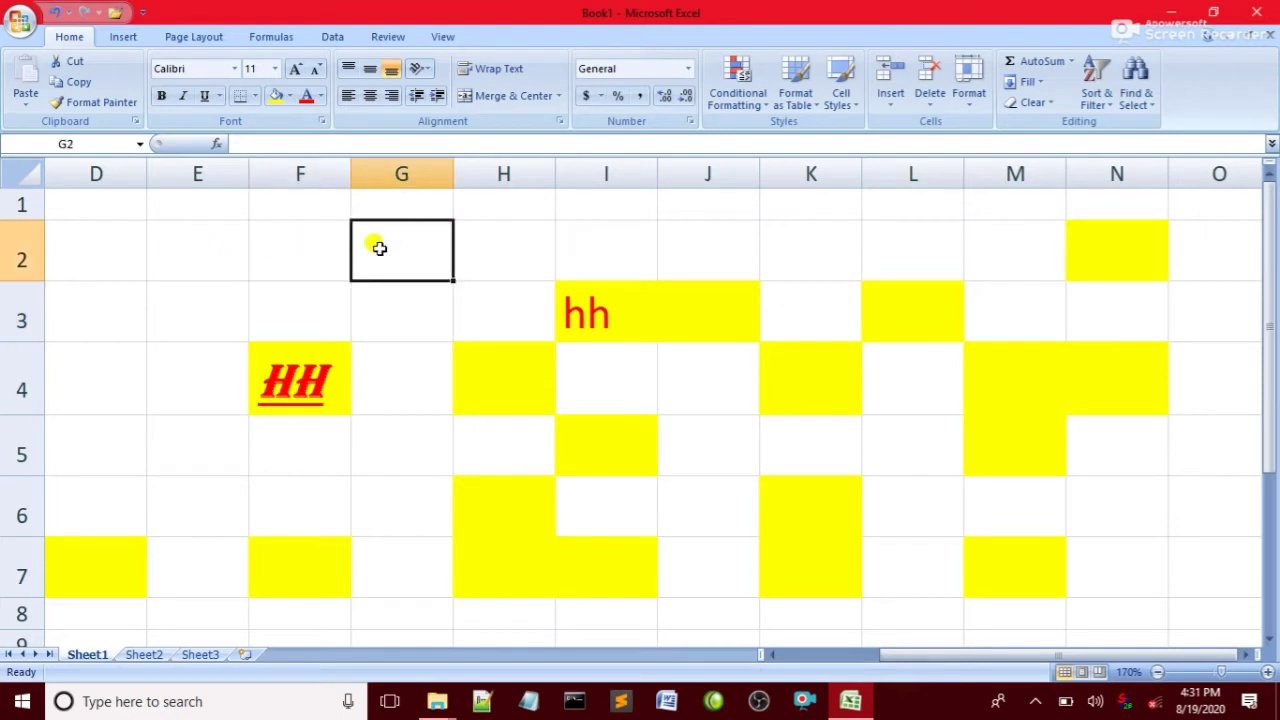
pyautogui.click(216, 252)
pyautogui.click(312, 246)
pyautogui.click(192, 244)
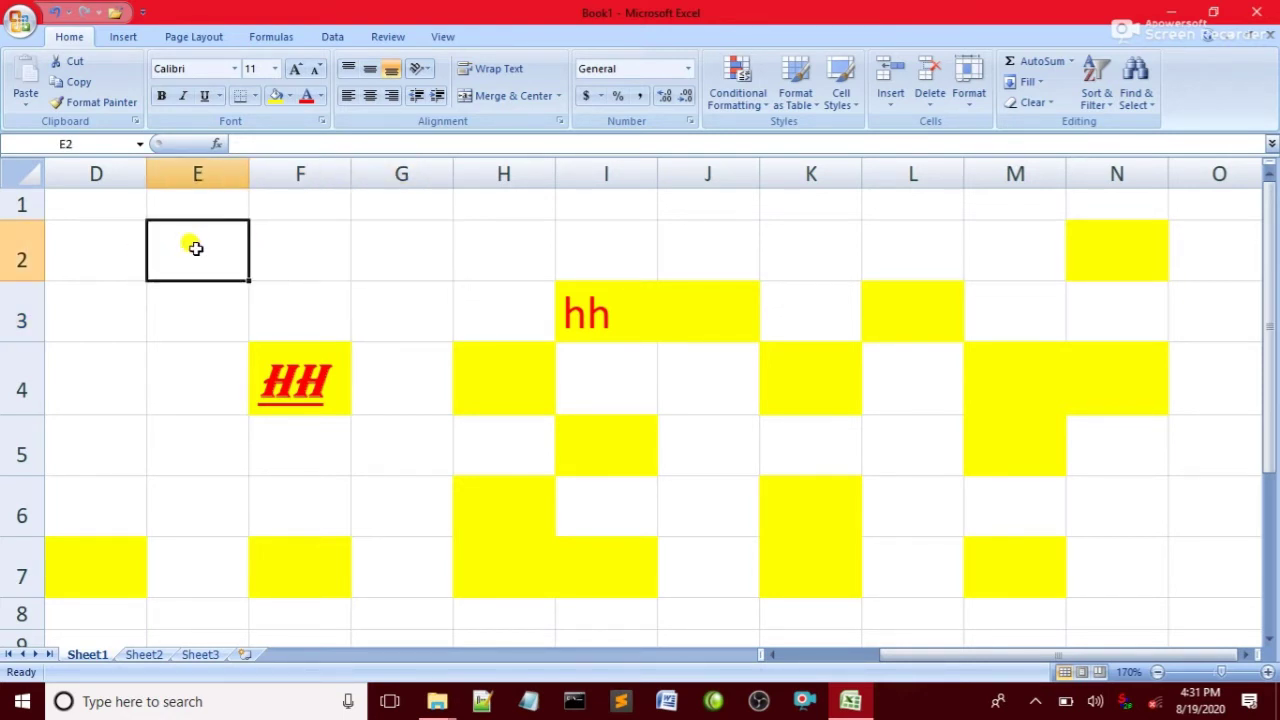
pyautogui.moveTo(100, 243); pyautogui.dragTo(490, 390)
pyautogui.click(246, 251)
# - Type 'dififg' in E2 and 'fkijf' in F2, then open Print Preview with Ctrl+F2
pyautogui.click(286, 243)
pyautogui.click(194, 257)
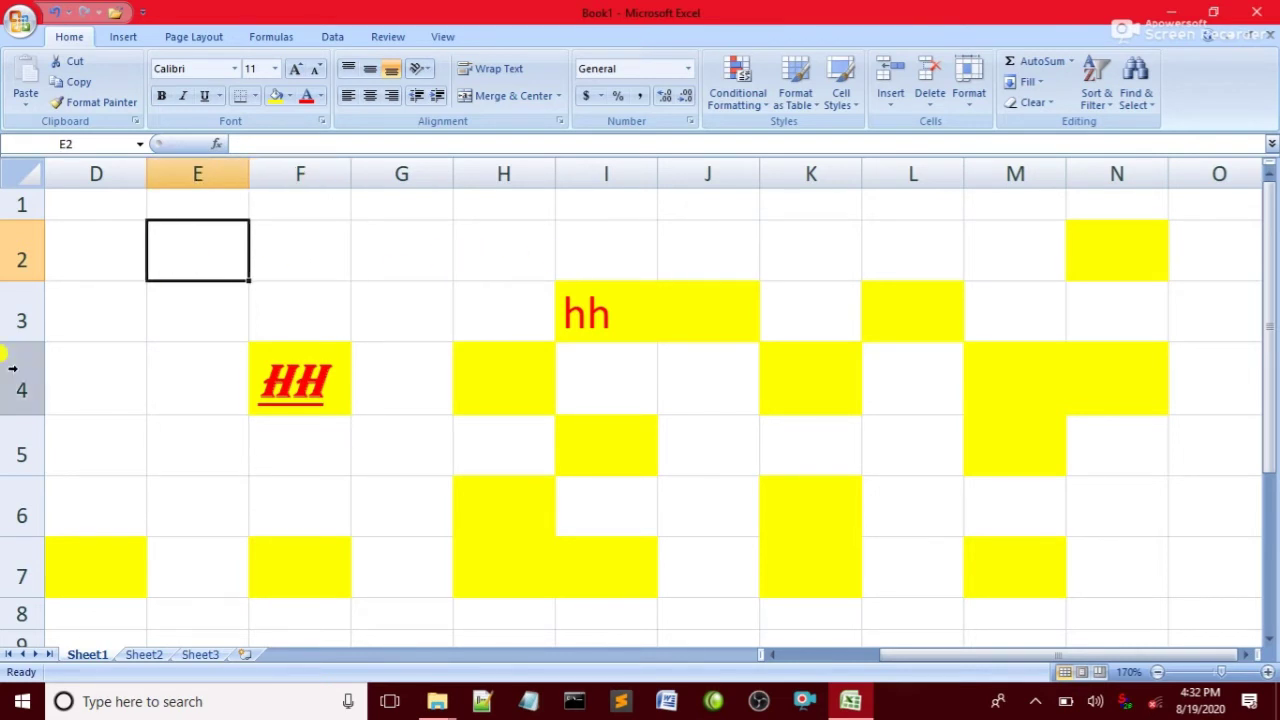
pyautogui.write('diflfg')
pyautogui.click(277, 243)
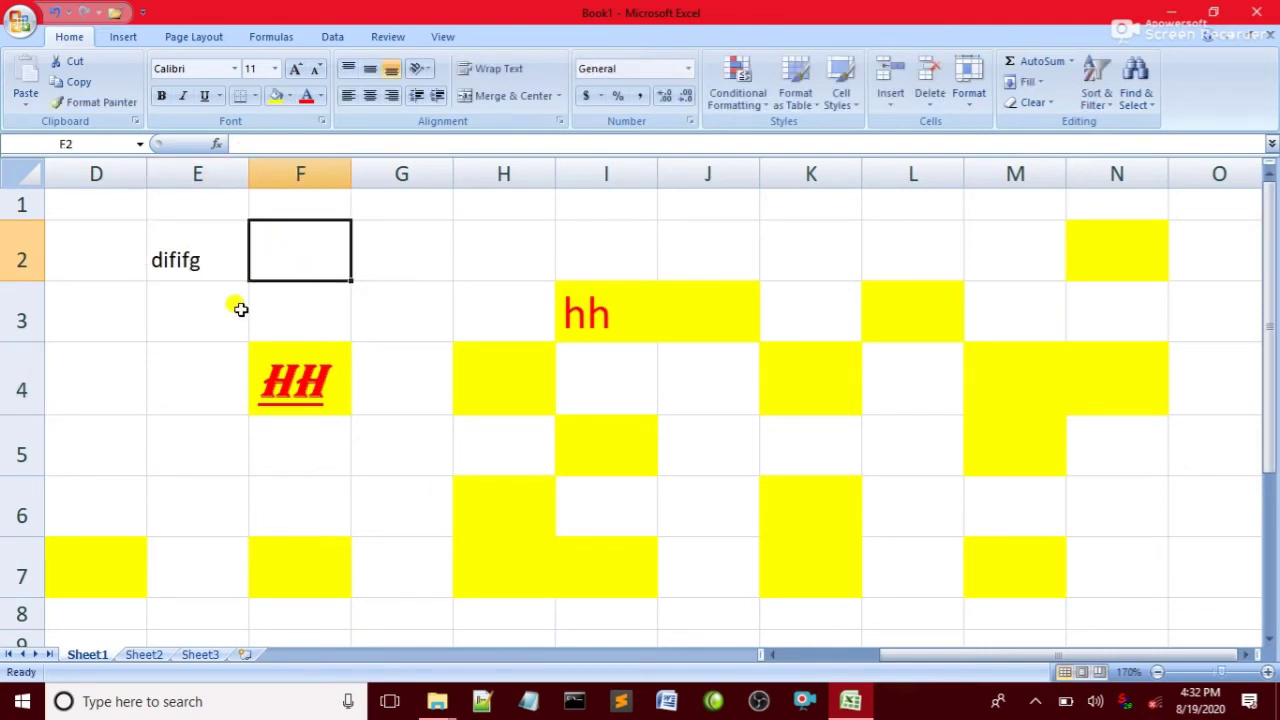
pyautogui.write('fkijf')
pyautogui.click(226, 236)
pyautogui.click(305, 237)
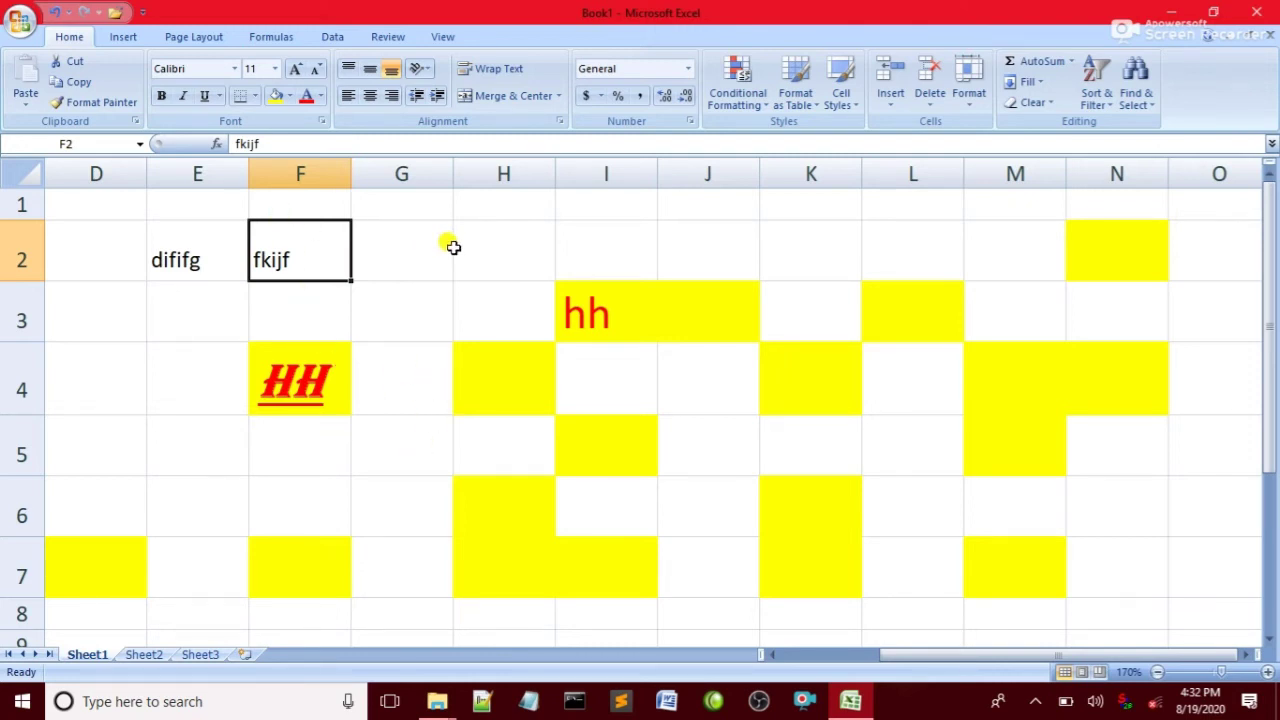
pyautogui.hotkey('ctrl', 'F2')
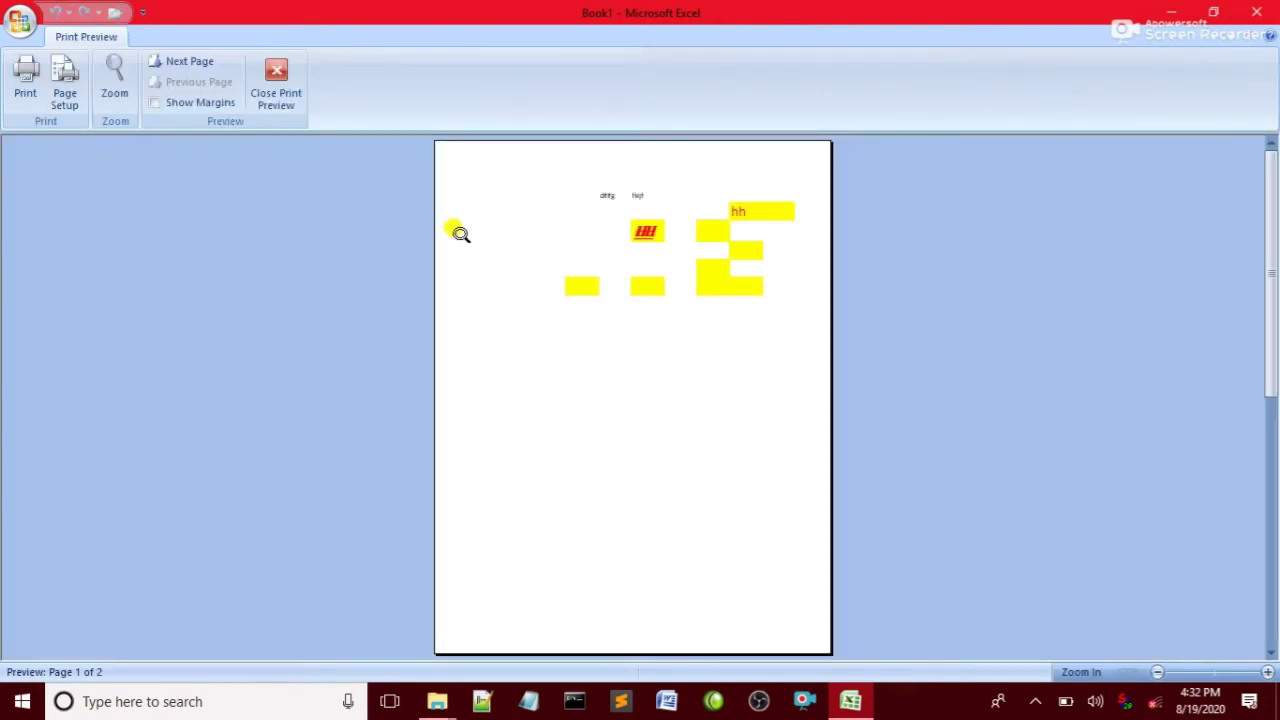
# - Zoom into the previewed page, inspect its content, then close Print Preview with Esc
pyautogui.click(585, 352)
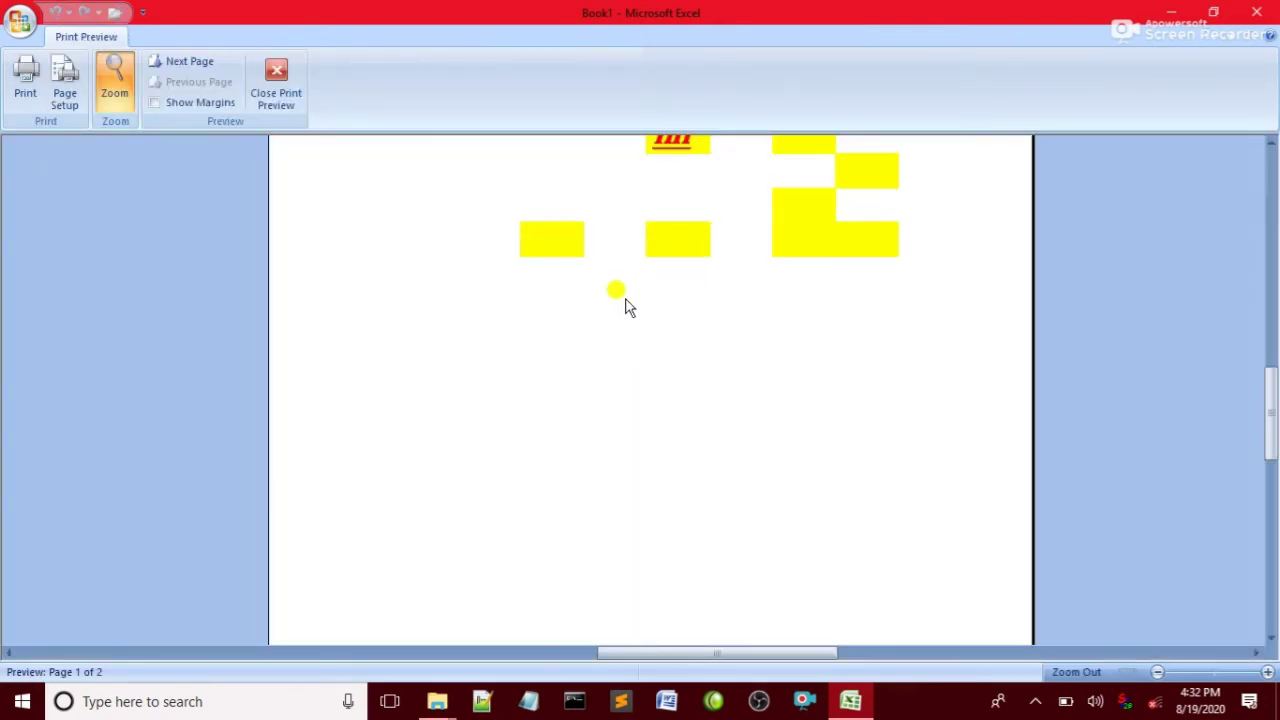
pyautogui.scroll(1, 622, 295)
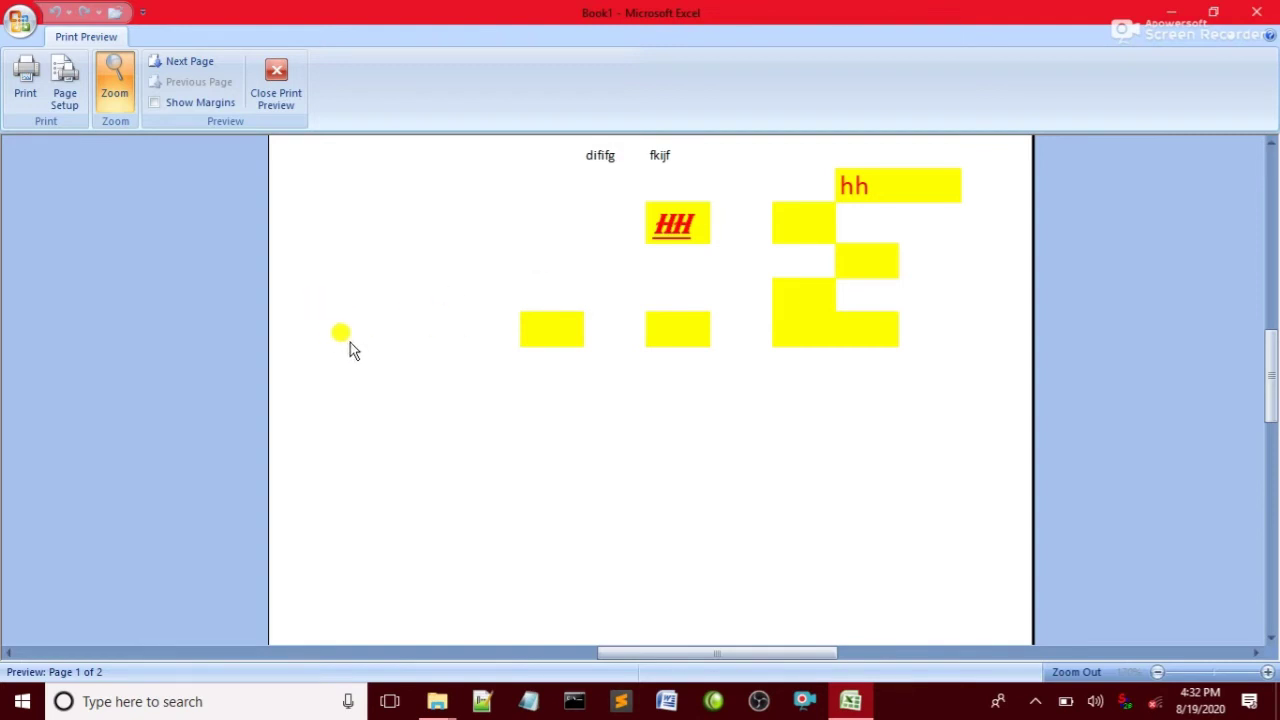
pyautogui.click(750, 188)
pyautogui.click(491, 274)
pyautogui.scroll(1, 632, 330)
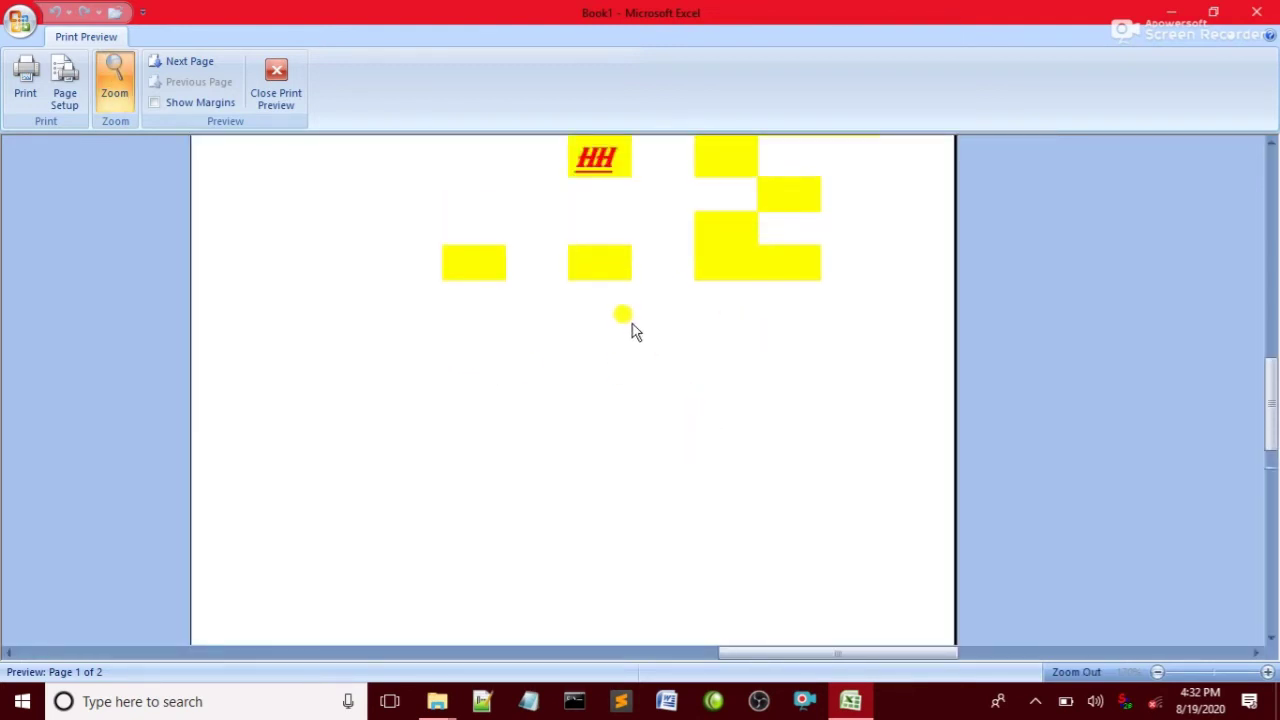
pyautogui.scroll(1, 620, 300)
pyautogui.scroll(1, 603, 270)
pyautogui.scroll(-1, 603, 300)
pyautogui.scroll(1, 598, 311)
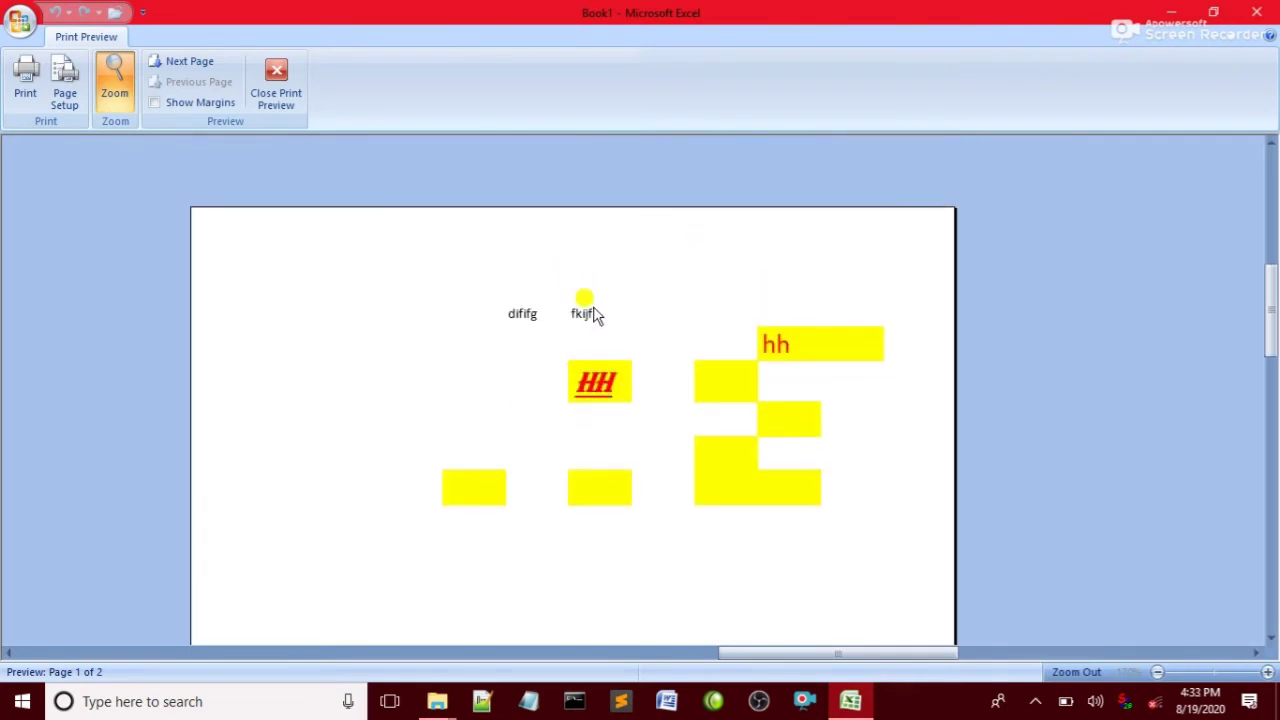
pyautogui.press('Escape')
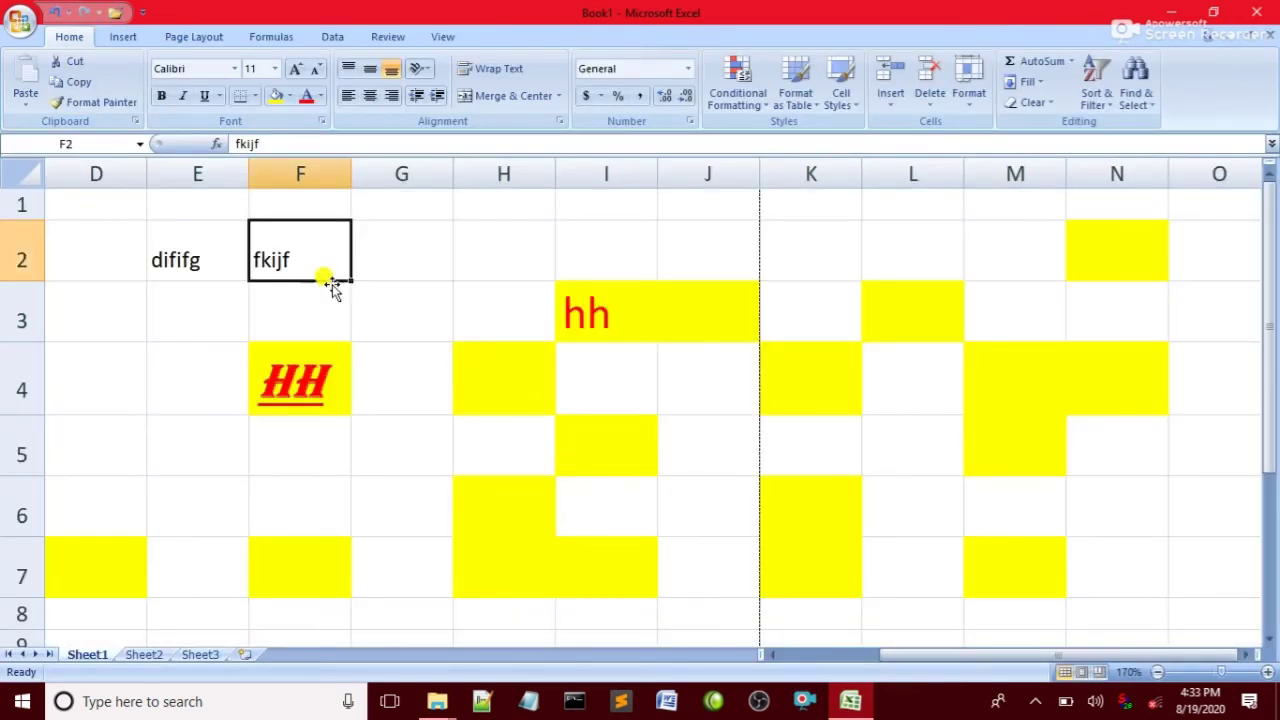
# - Select the sample block starting at D2 and apply All Borders to every cell
pyautogui.click(488, 277)
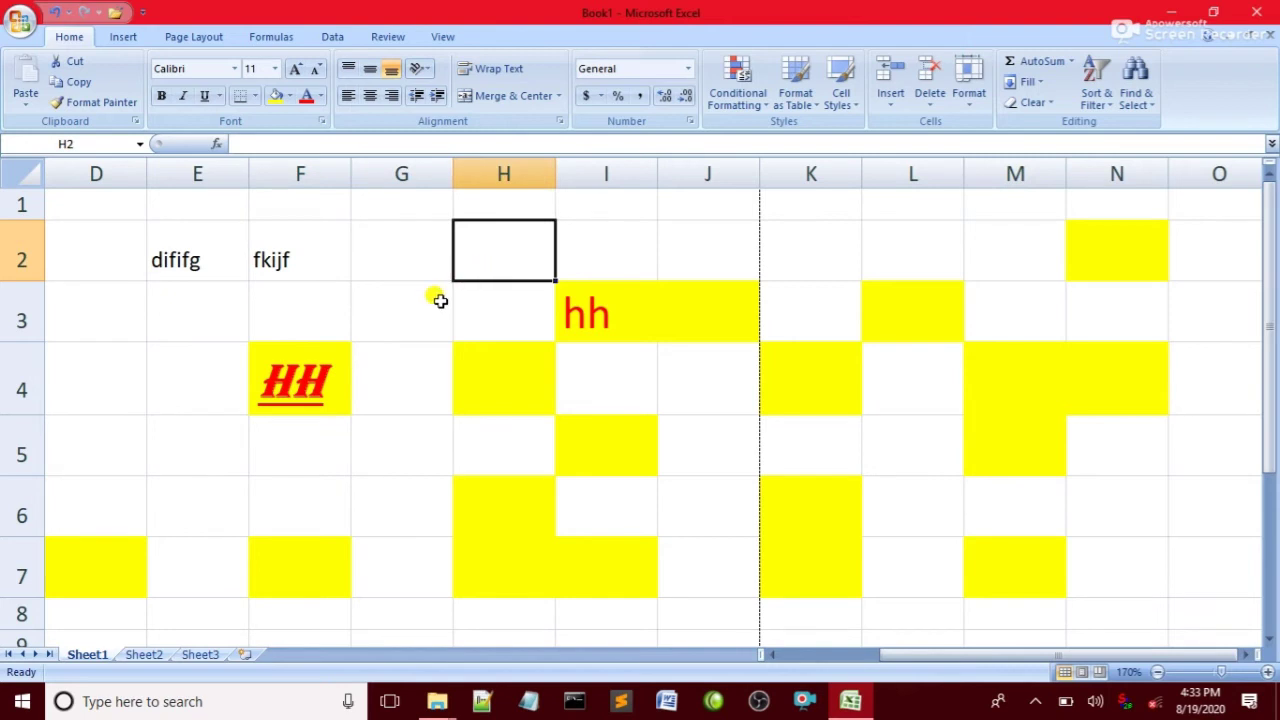
pyautogui.click(254, 96)
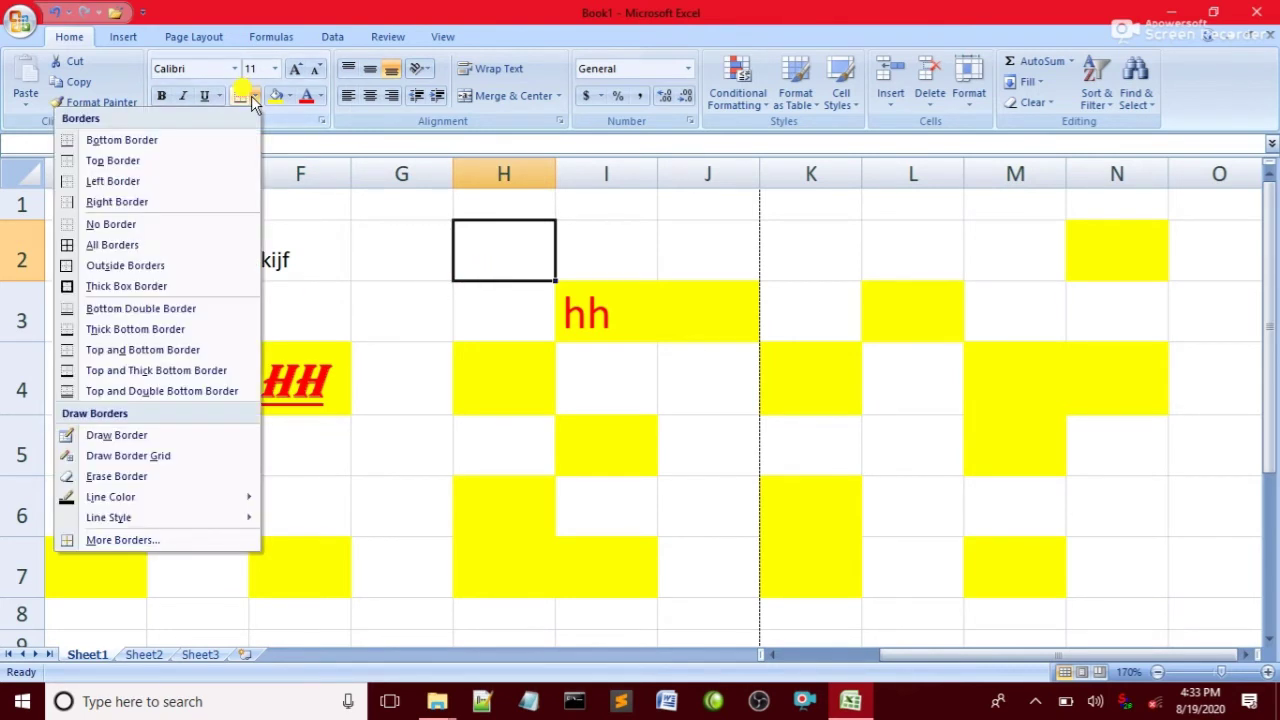
pyautogui.click(345, 300)
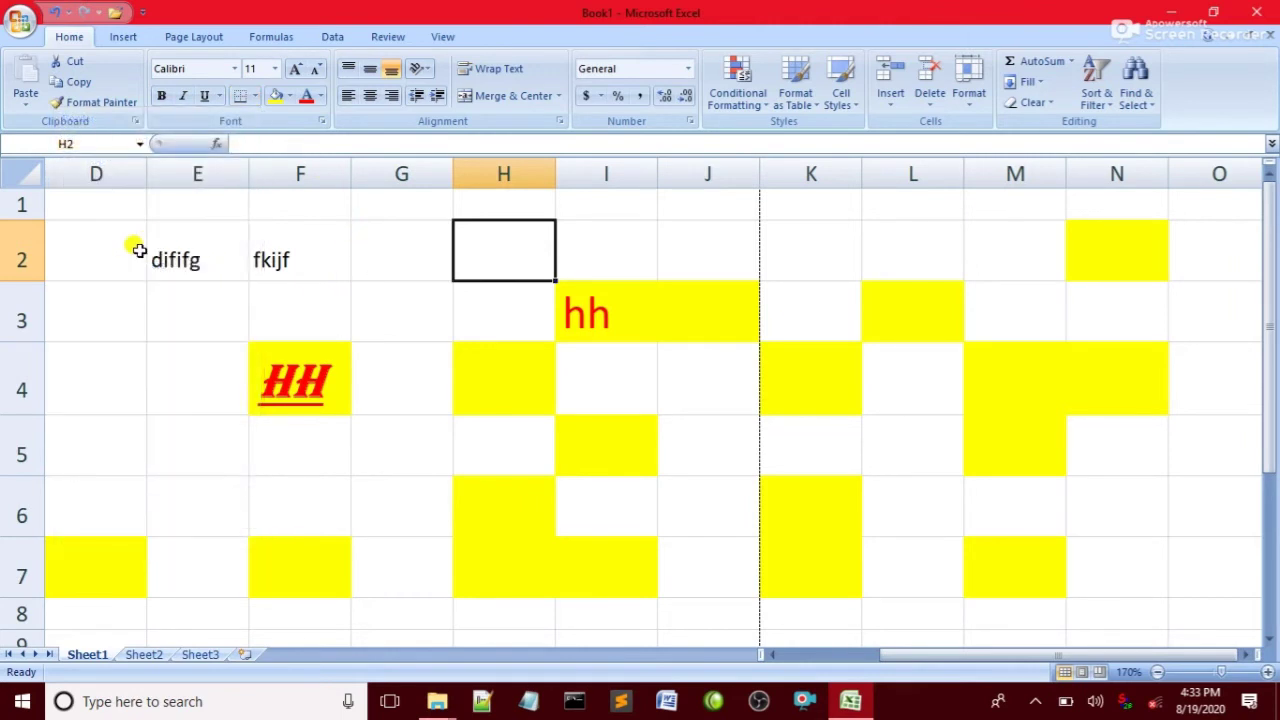
pyautogui.moveTo(137, 246); pyautogui.dragTo(1205, 600)
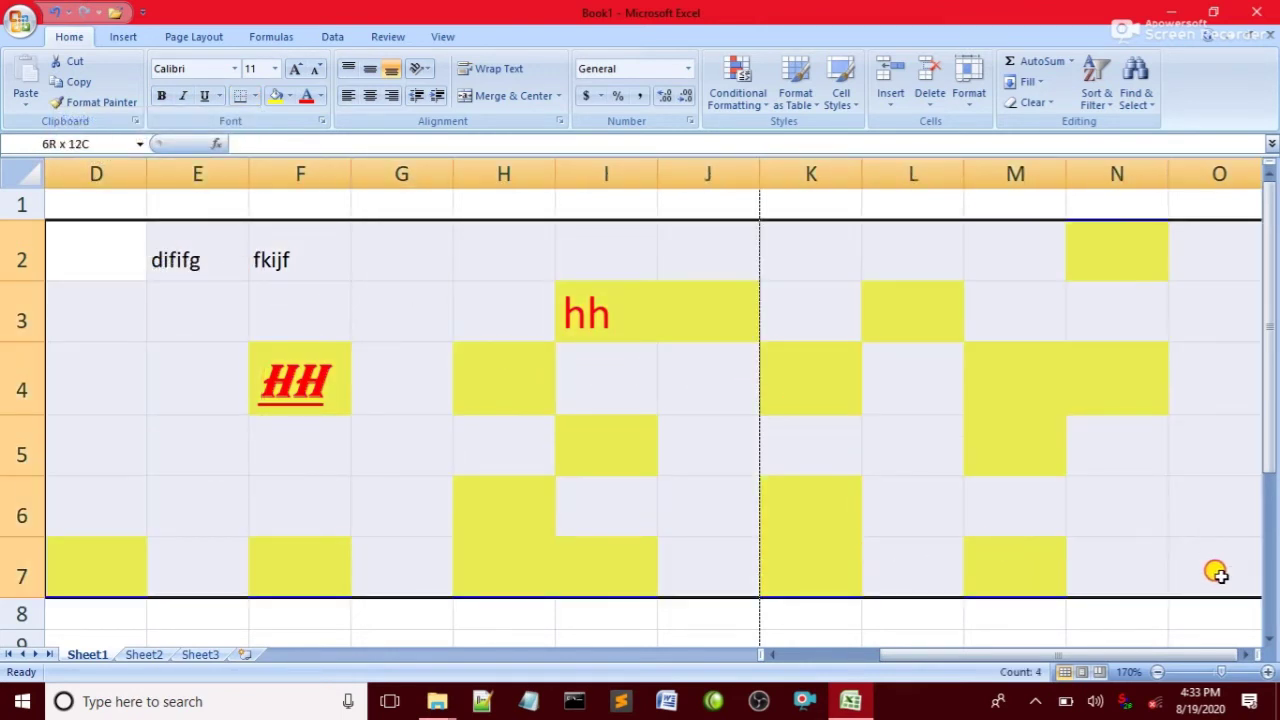
pyautogui.click(255, 96)
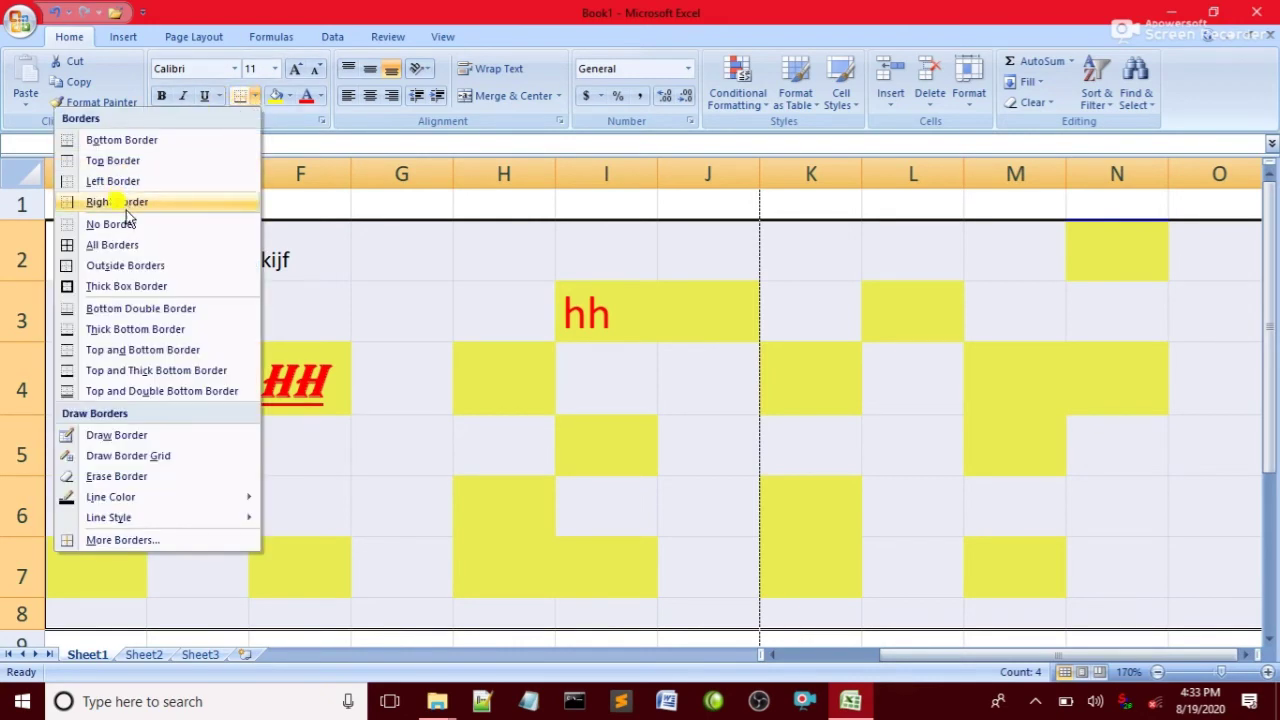
pyautogui.click(128, 250)
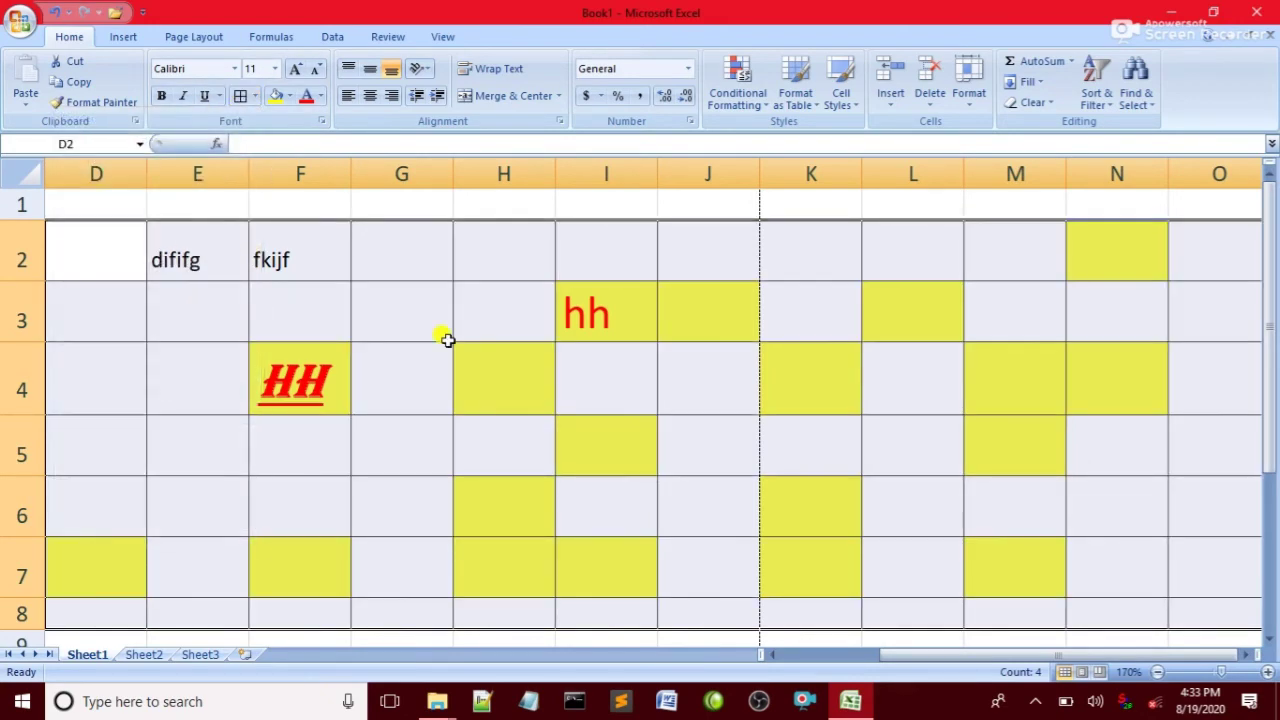
pyautogui.click(600, 352)
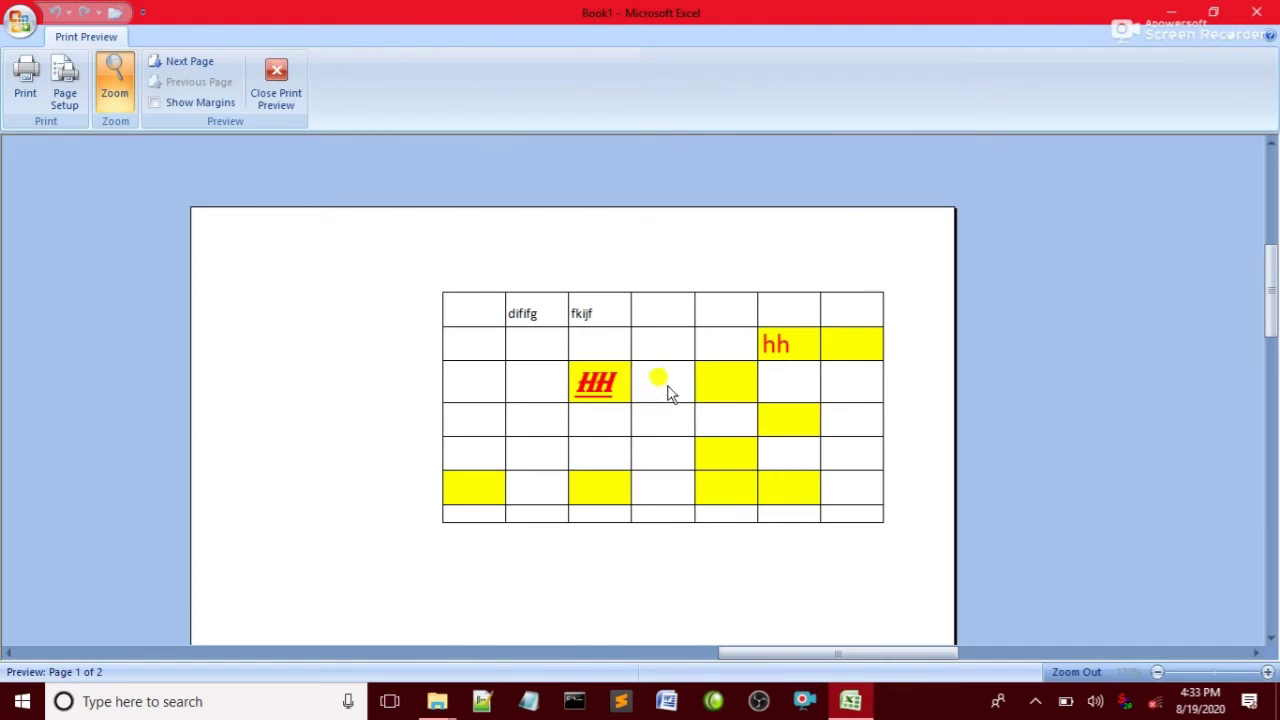
pyautogui.click(675, 395)
pyautogui.click(412, 417)
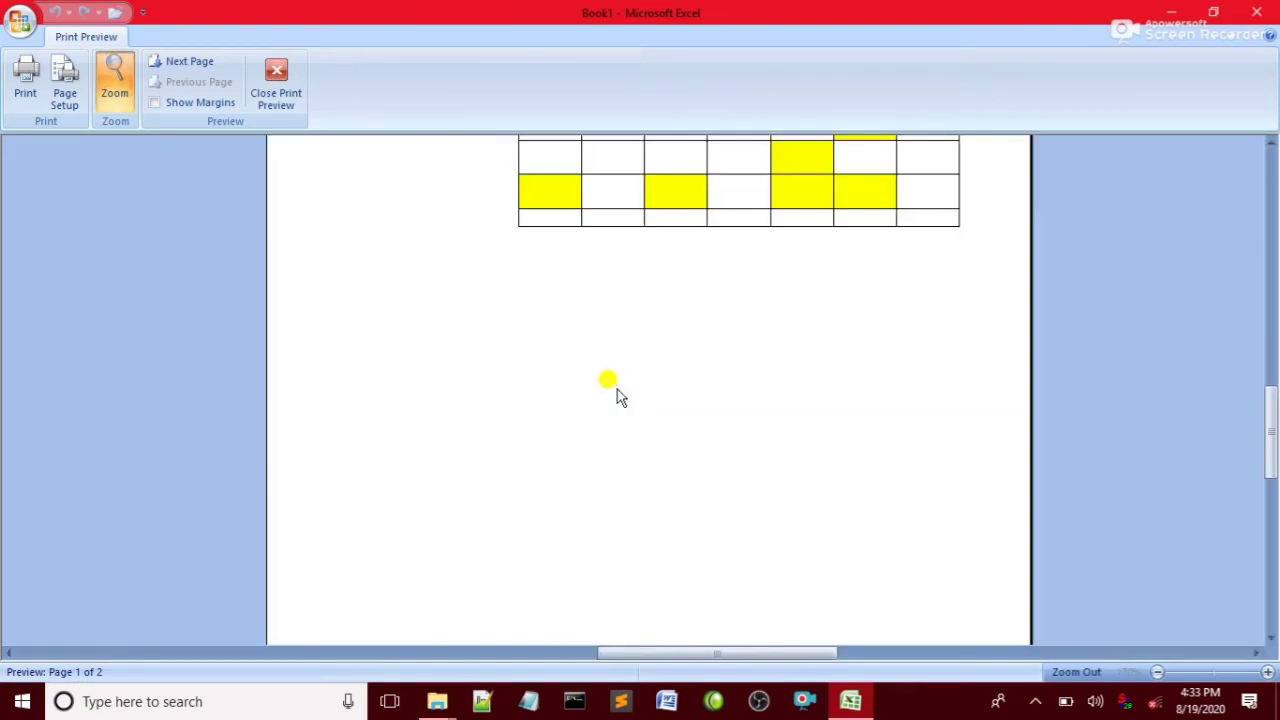
pyautogui.scroll(3, 617, 389)
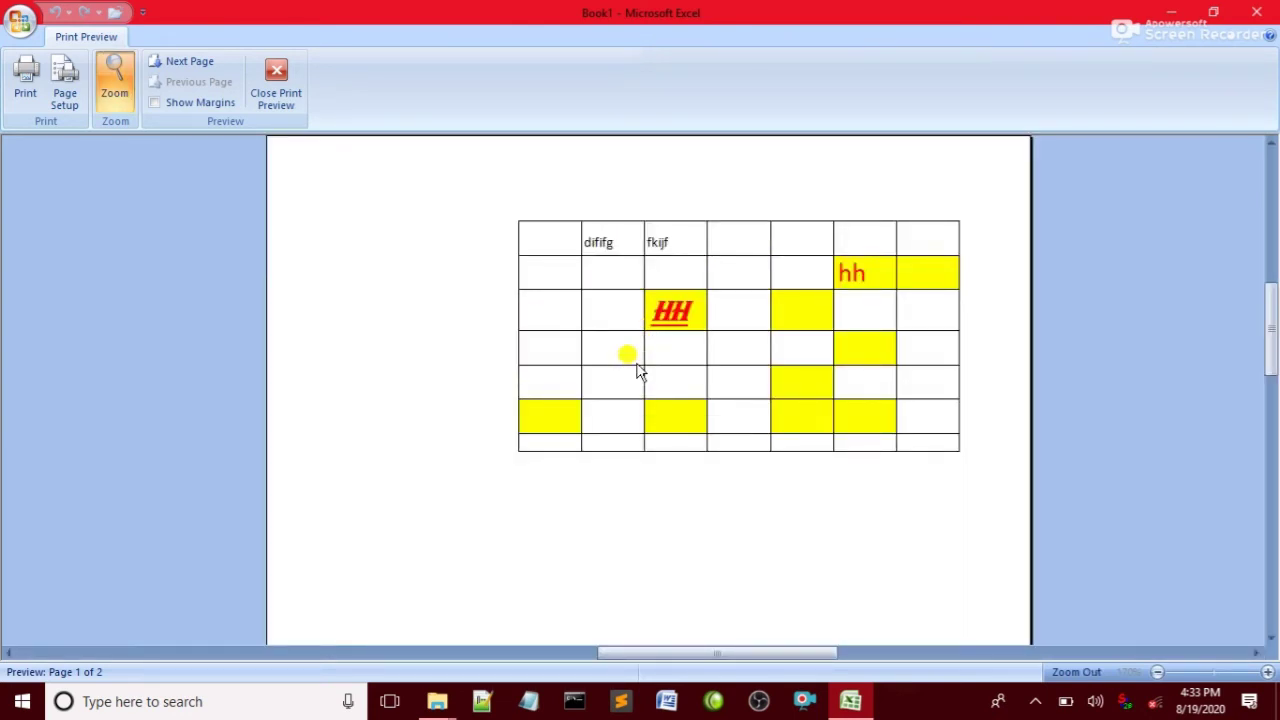
pyautogui.press('Escape')
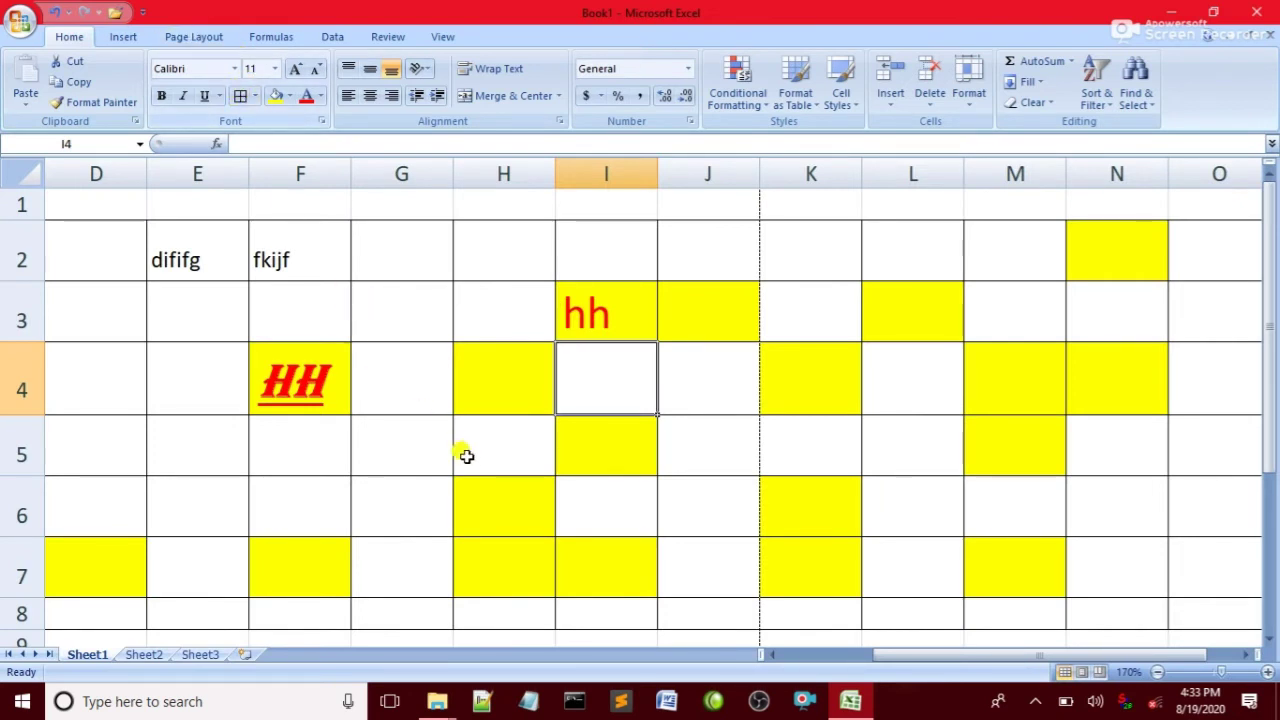
# - Zoom the worksheet out to 130% and click through cells around columns A to C
pyautogui.click(505, 455)
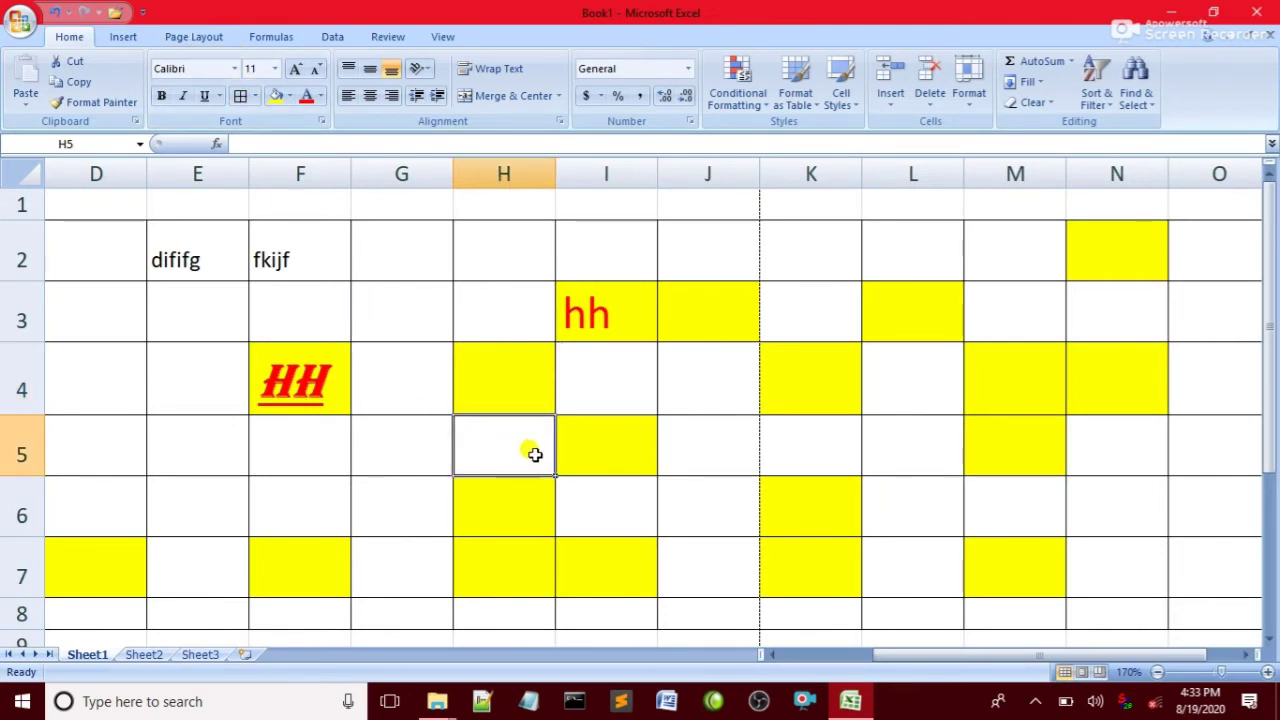
pyautogui.click(1156, 673)
pyautogui.click(1156, 673)
pyautogui.click(1156, 673)
pyautogui.click(1156, 673)
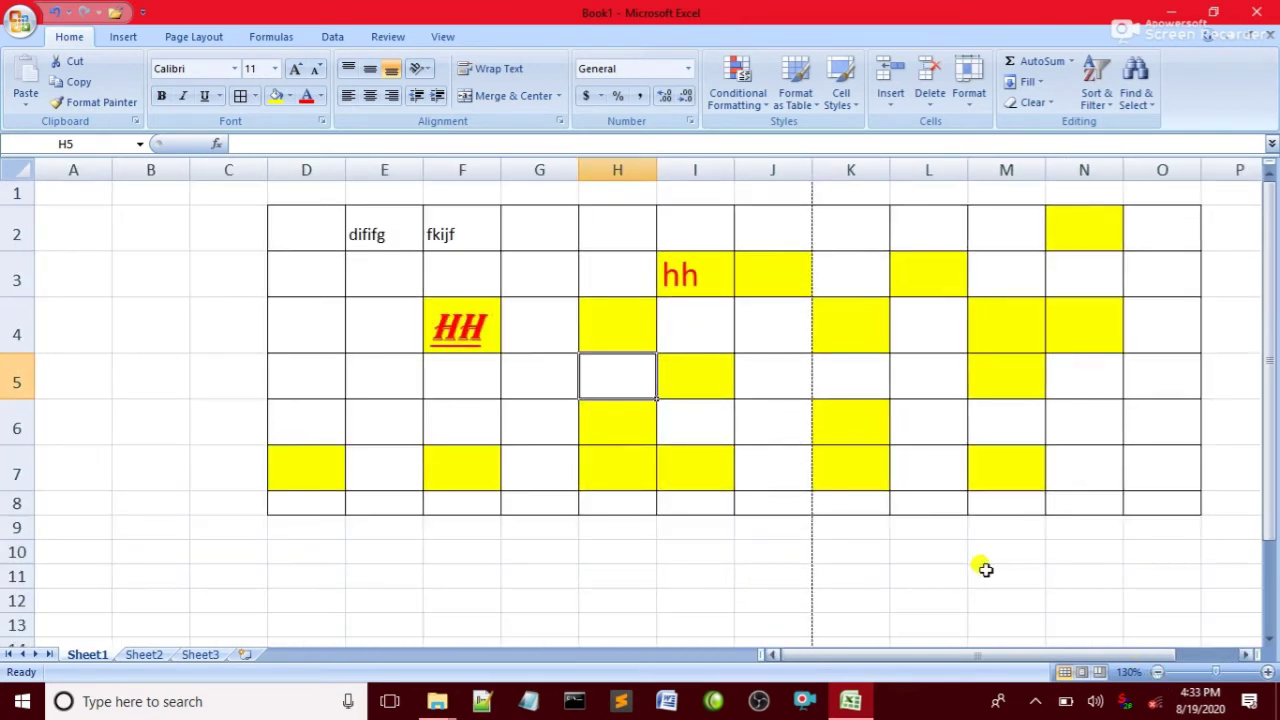
pyautogui.click(104, 310)
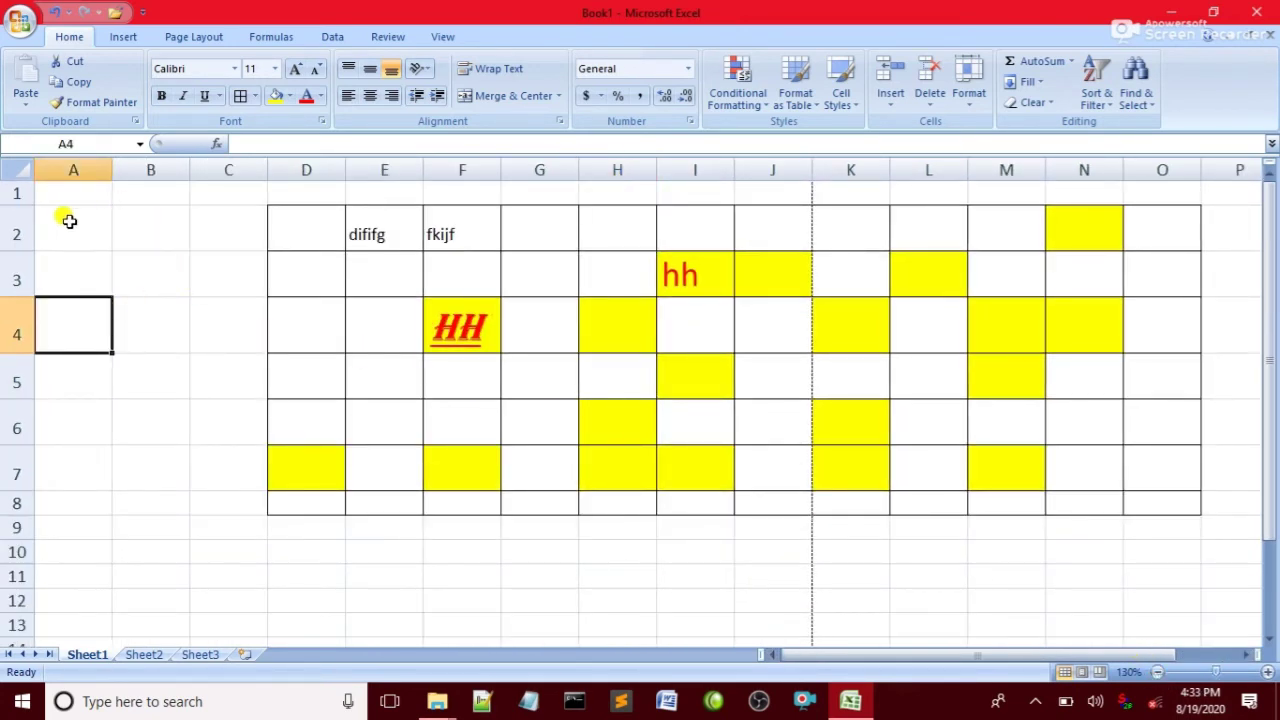
pyautogui.click(68, 221)
pyautogui.click(143, 228)
pyautogui.click(143, 277)
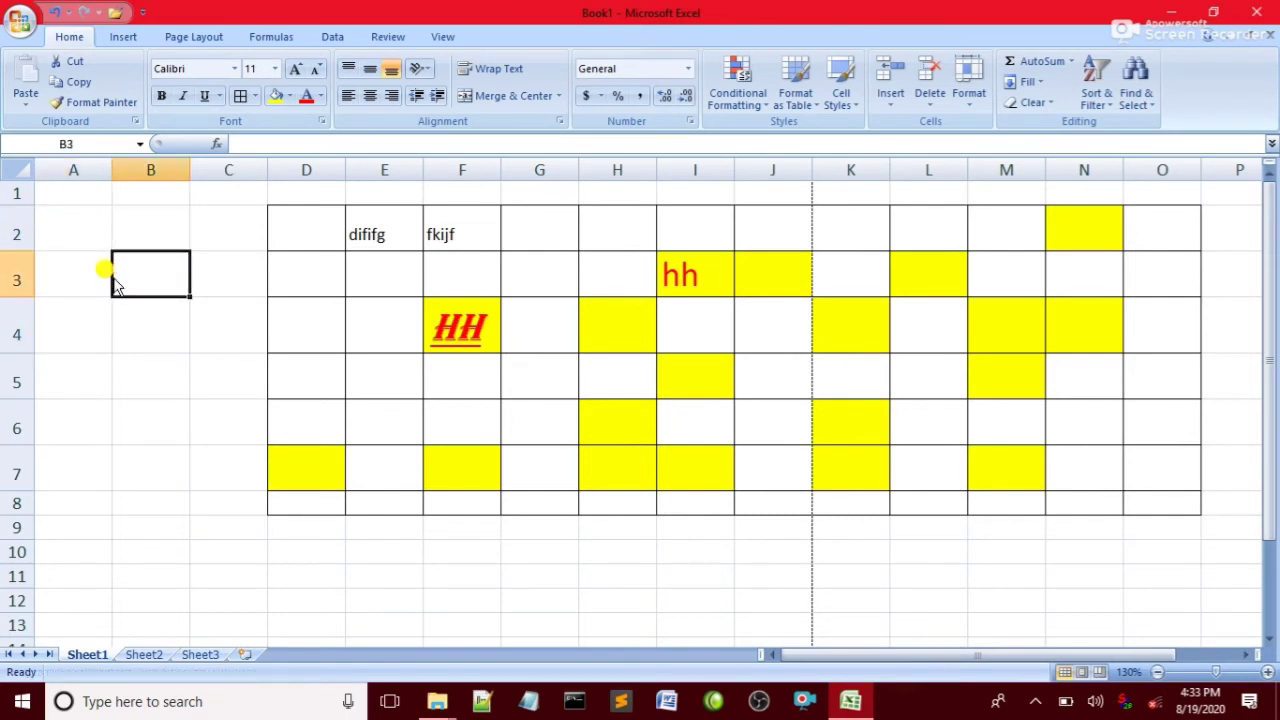
pyautogui.click(40, 284)
pyautogui.click(152, 366)
pyautogui.click(224, 288)
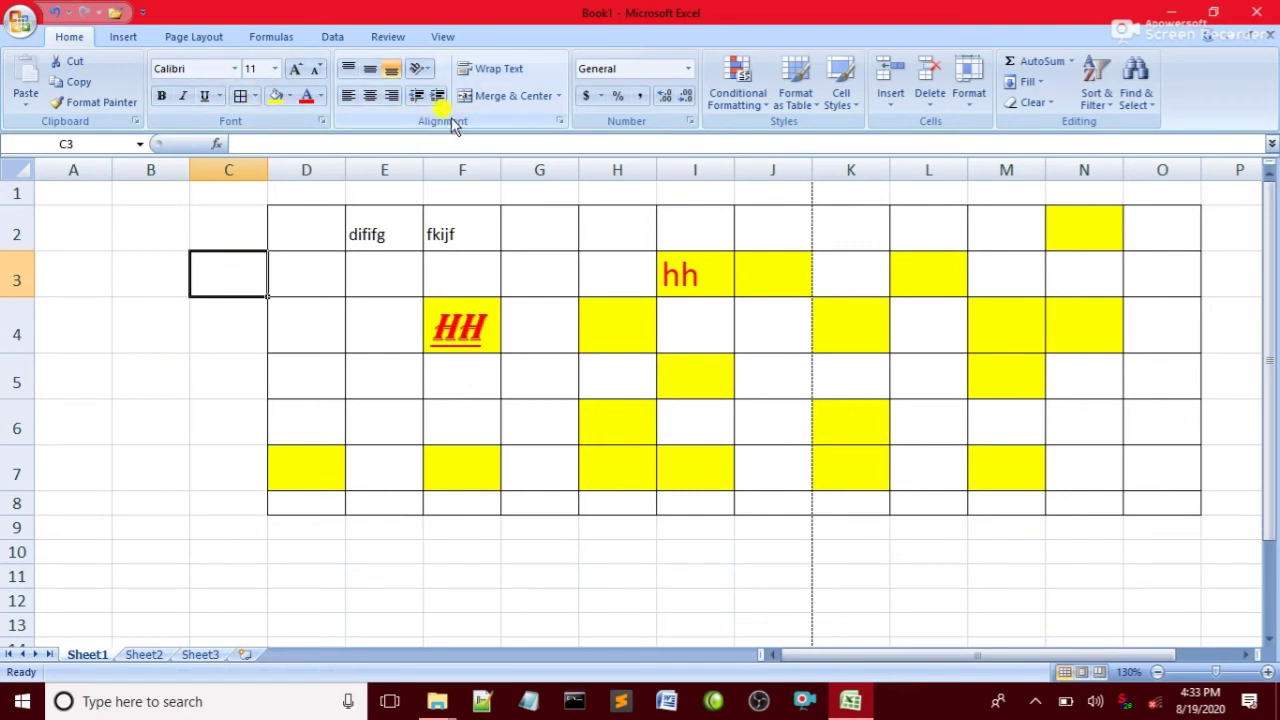
# - Select the whole sample grid and delete the text dififg, fkijf, hh and HH
pyautogui.click(461, 328)
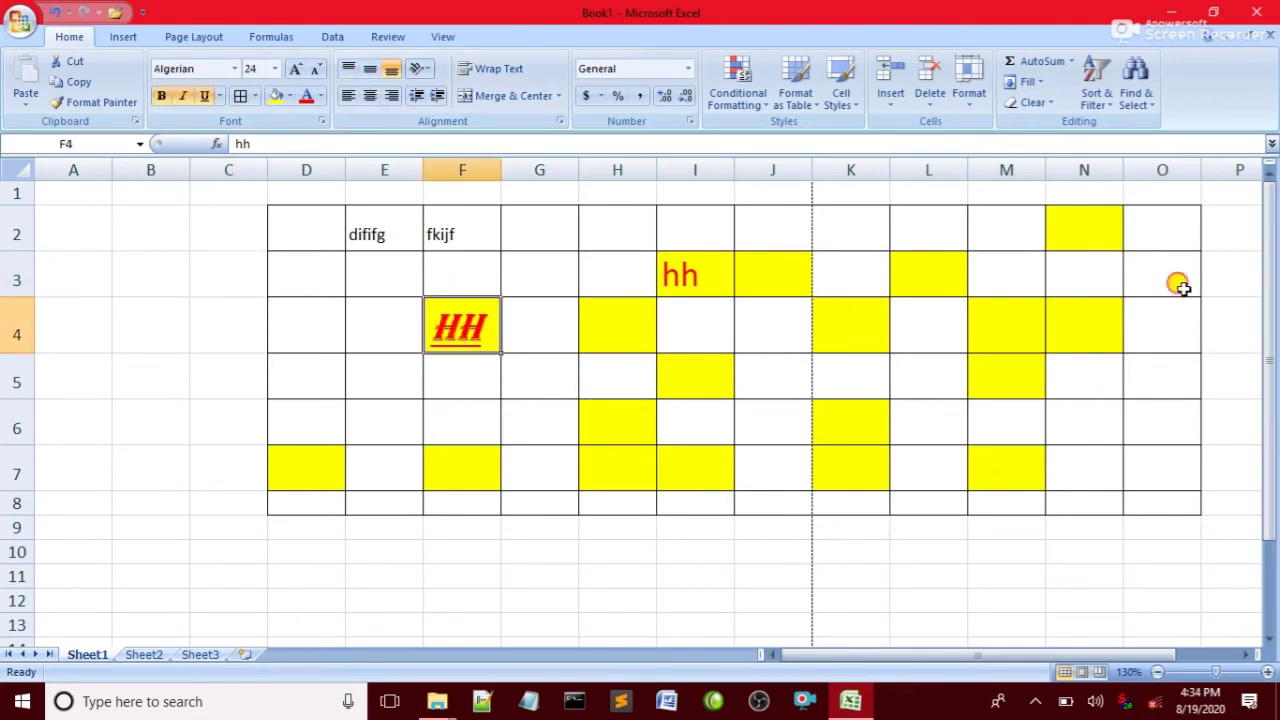
pyautogui.moveTo(1180, 286); pyautogui.dragTo(551, 346)
pyautogui.moveTo(118, 210)
pyautogui.mouseDown()
pyautogui.moveTo(903, 397)
pyautogui.moveTo(1195, 496)
pyautogui.mouseUp()
pyautogui.press('Delete')
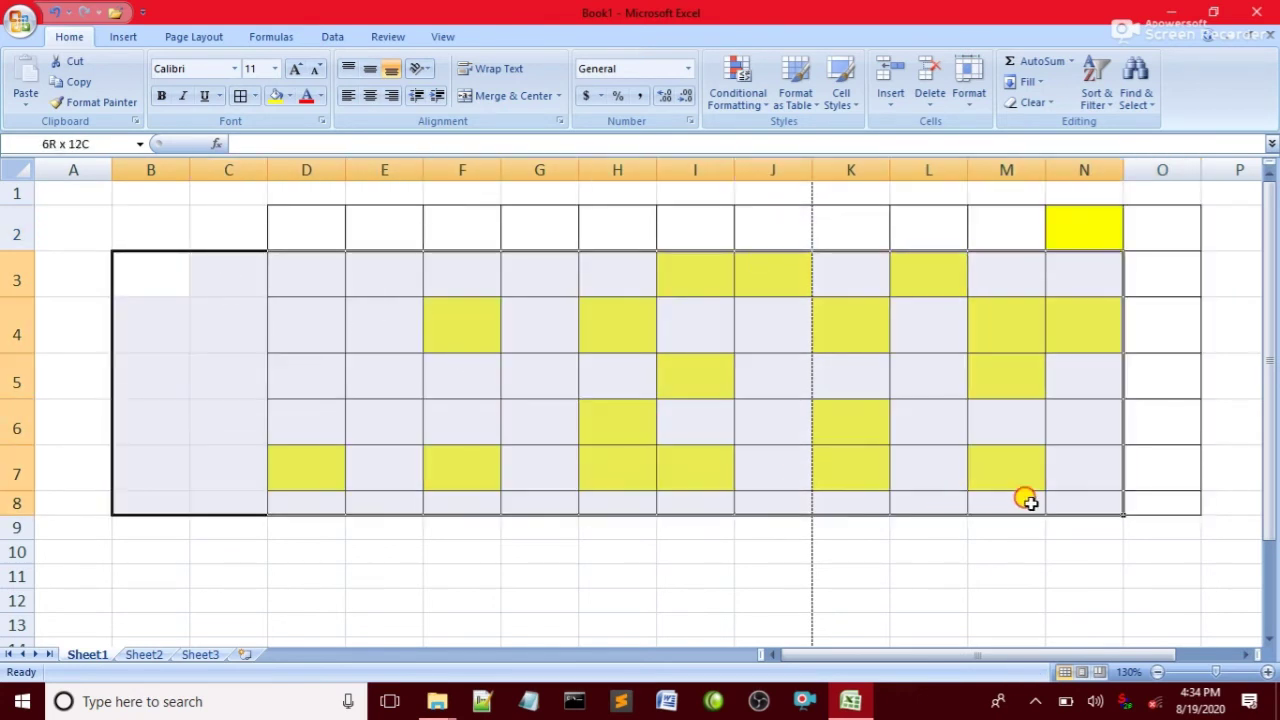
# - Delete the coloured block of cells, shifting the remaining cells up
pyautogui.moveTo(120, 275); pyautogui.dragTo(1179, 441)
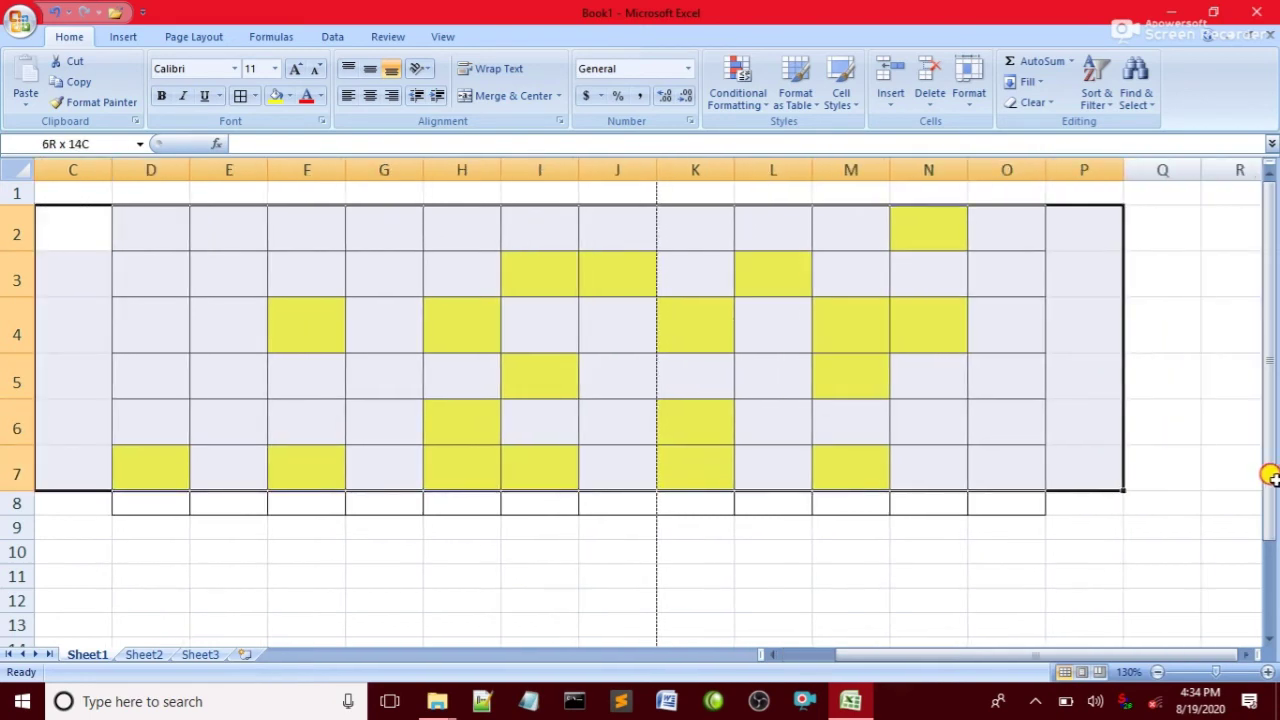
pyautogui.moveTo(584, 285); pyautogui.dragTo(1270, 470)
pyautogui.rightClick(766, 426)
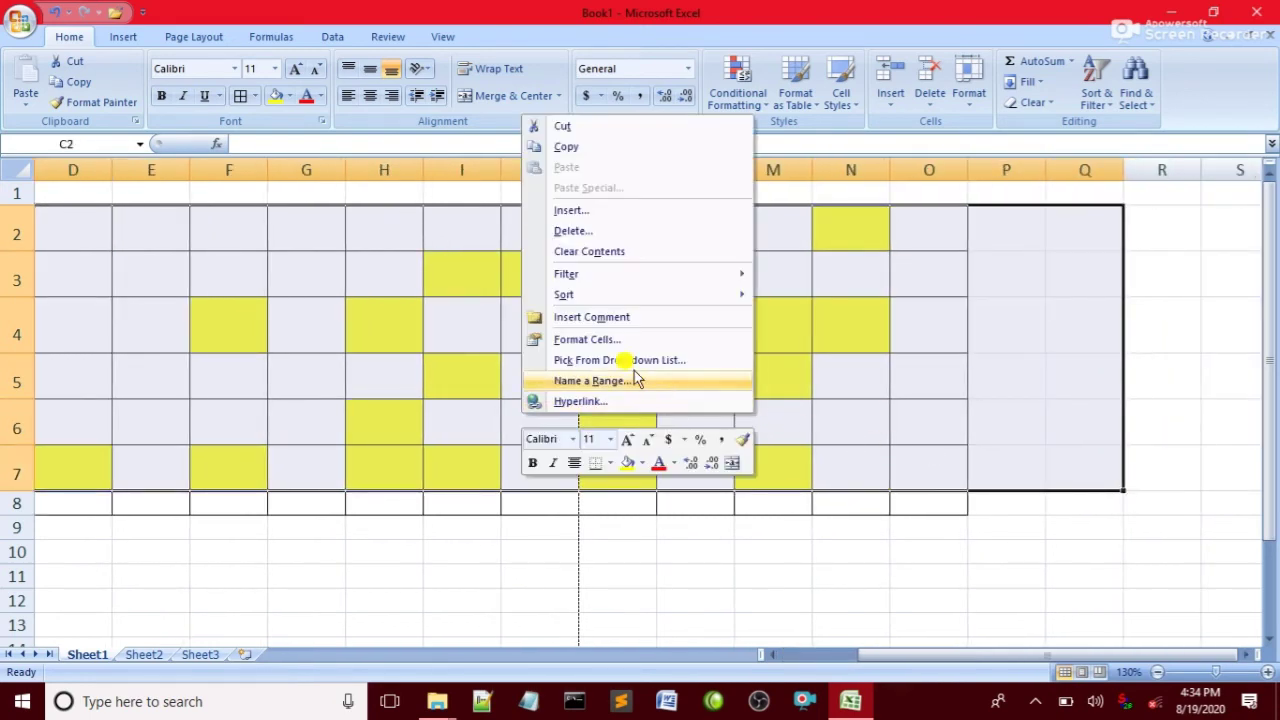
pyautogui.click(565, 232)
pyautogui.click(536, 279)
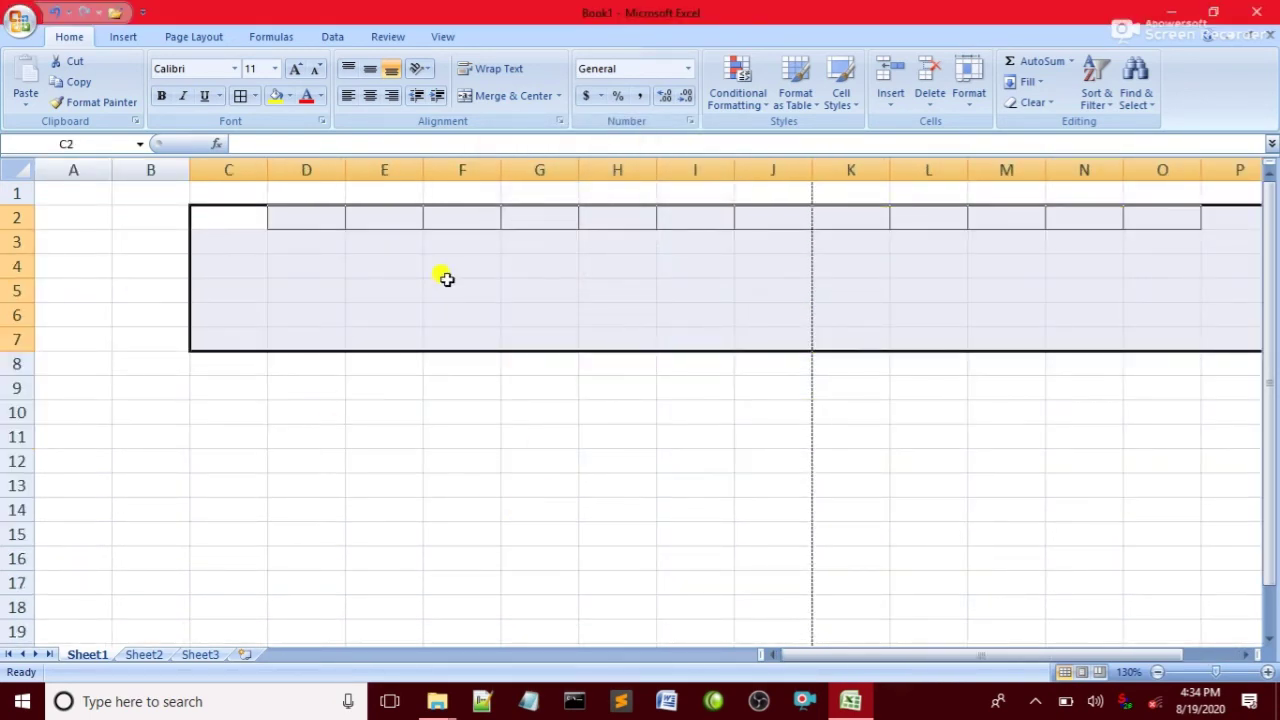
# - Delete the leftover bordered cells C1:P7, shifting cells left
pyautogui.moveTo(211, 343); pyautogui.dragTo(940, 345)
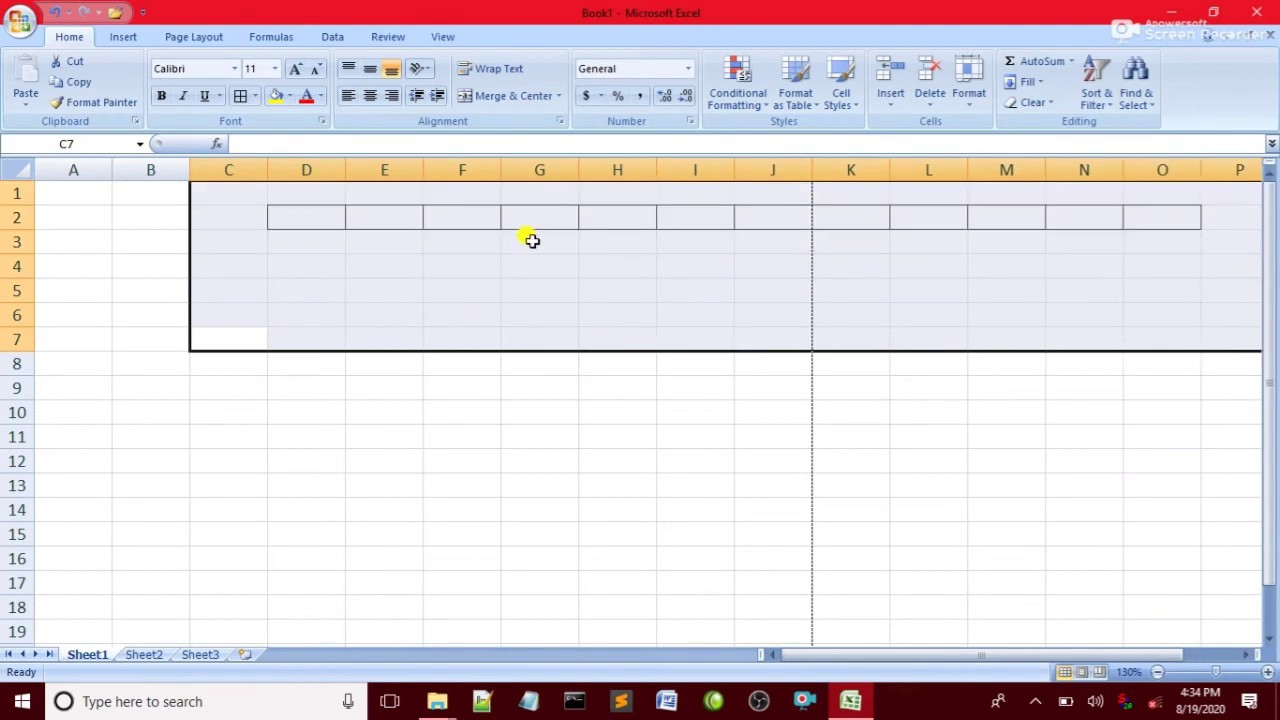
pyautogui.rightClick(298, 246)
pyautogui.click(358, 358)
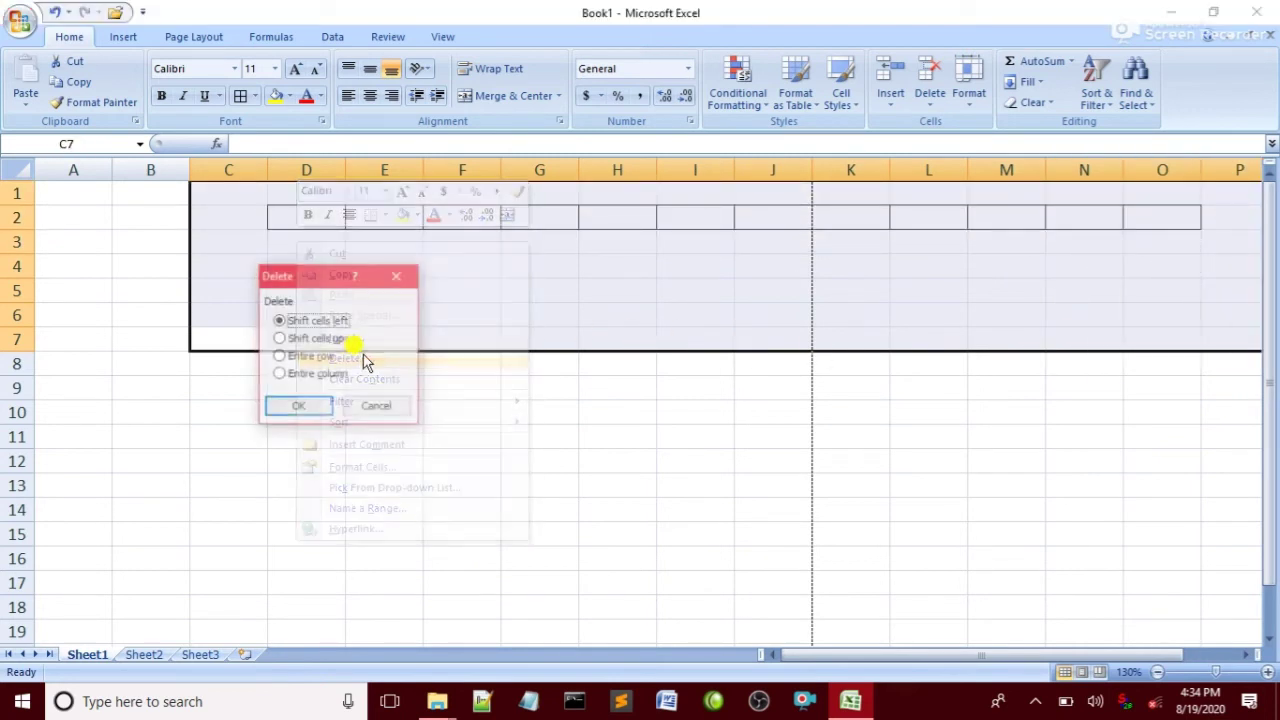
pyautogui.click(305, 405)
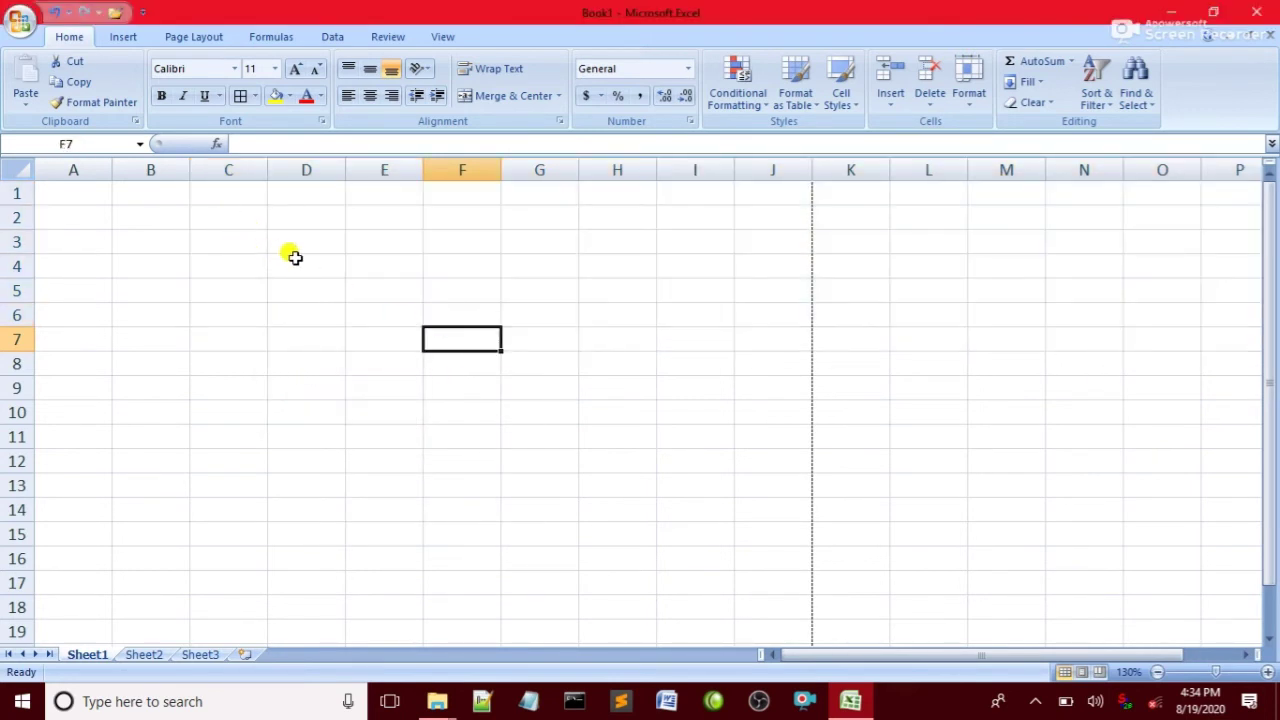
# - Zoom the now-empty sheet in to 170% and select cell F2
pyautogui.click(295, 258)
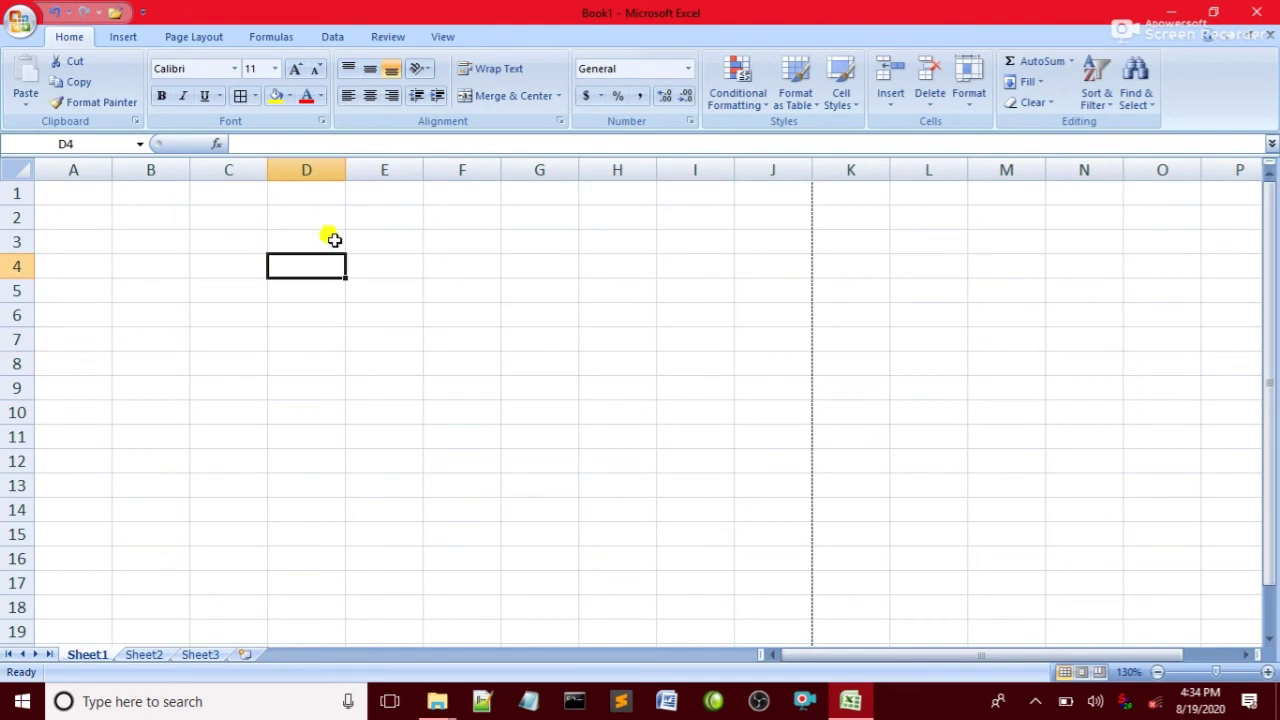
pyautogui.click(1267, 672)
pyautogui.click(1267, 672)
pyautogui.click(1267, 672)
pyautogui.click(1267, 672)
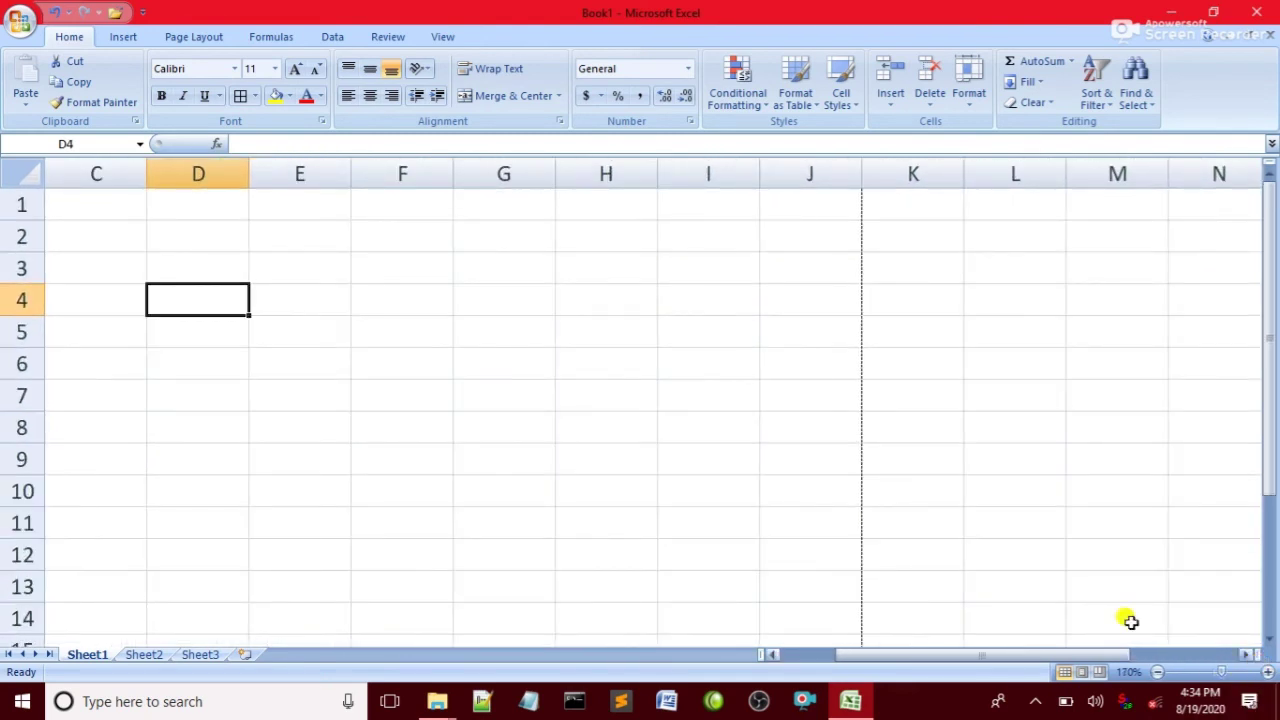
pyautogui.click(428, 245)
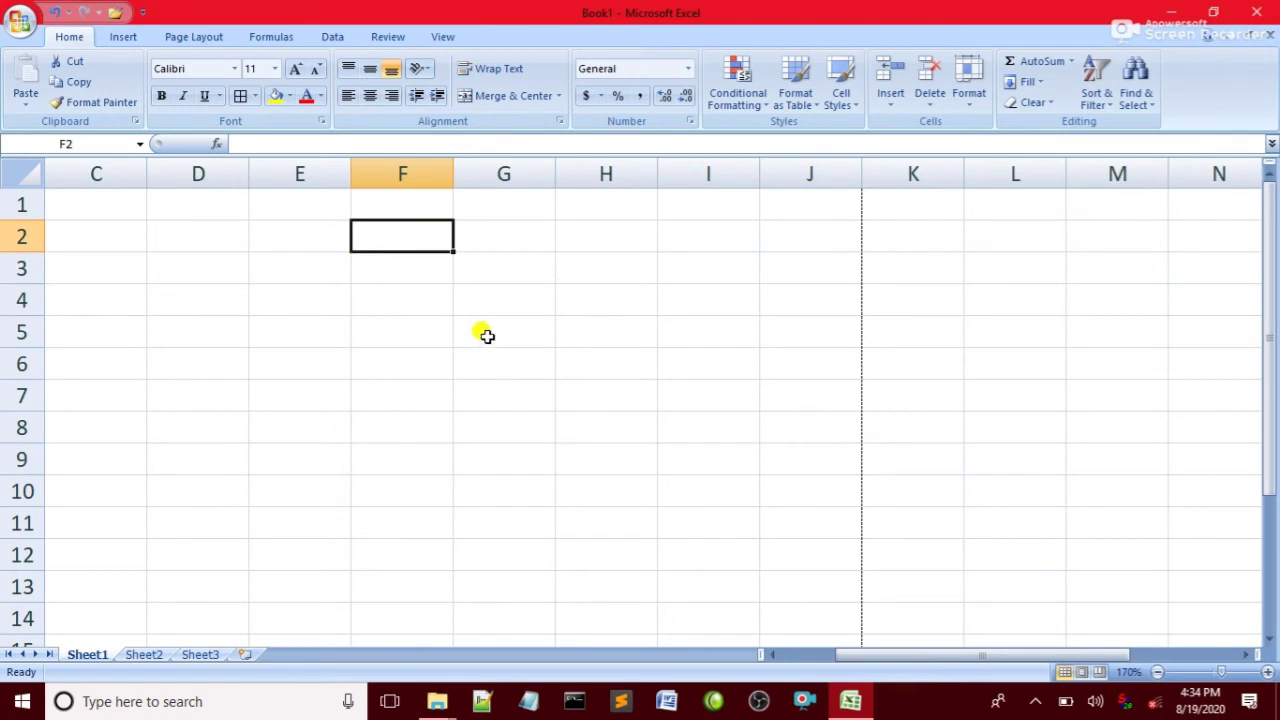
# - Enter the sample text 'fssdffdg' into cell F2 and reselect it
pyautogui.write('fssdffdg')
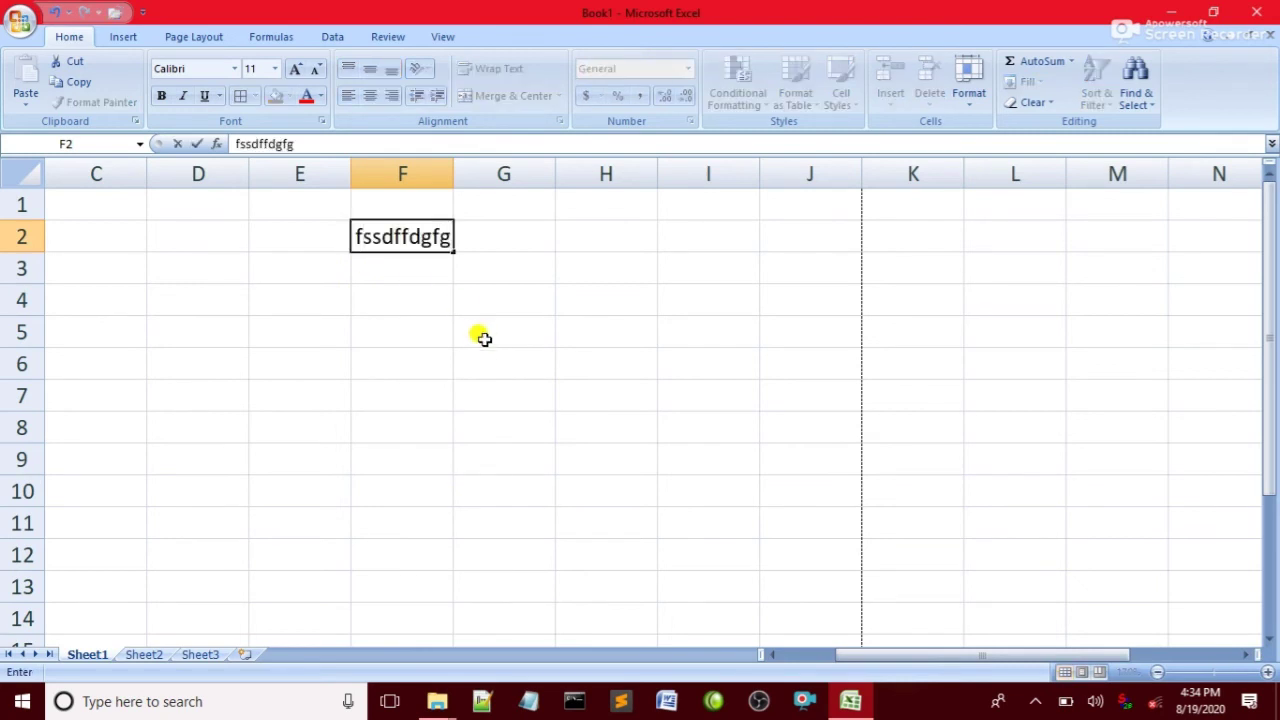
pyautogui.press('F2')
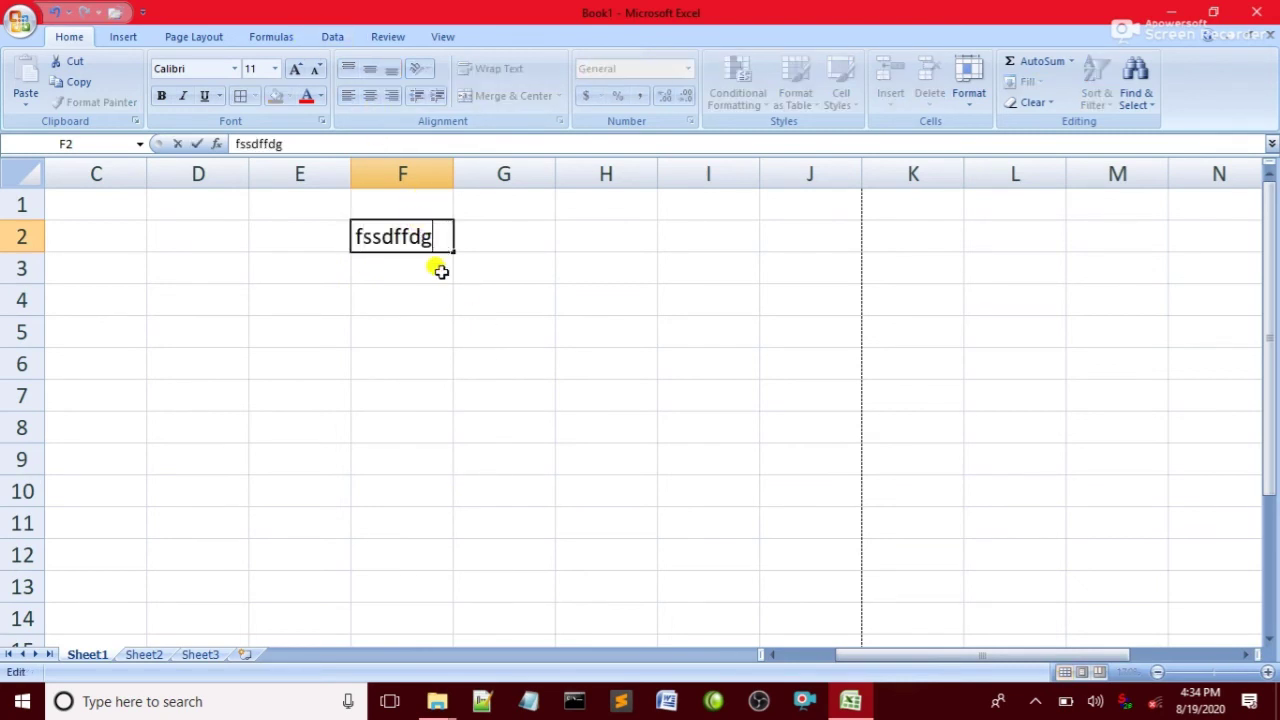
pyautogui.click(419, 268)
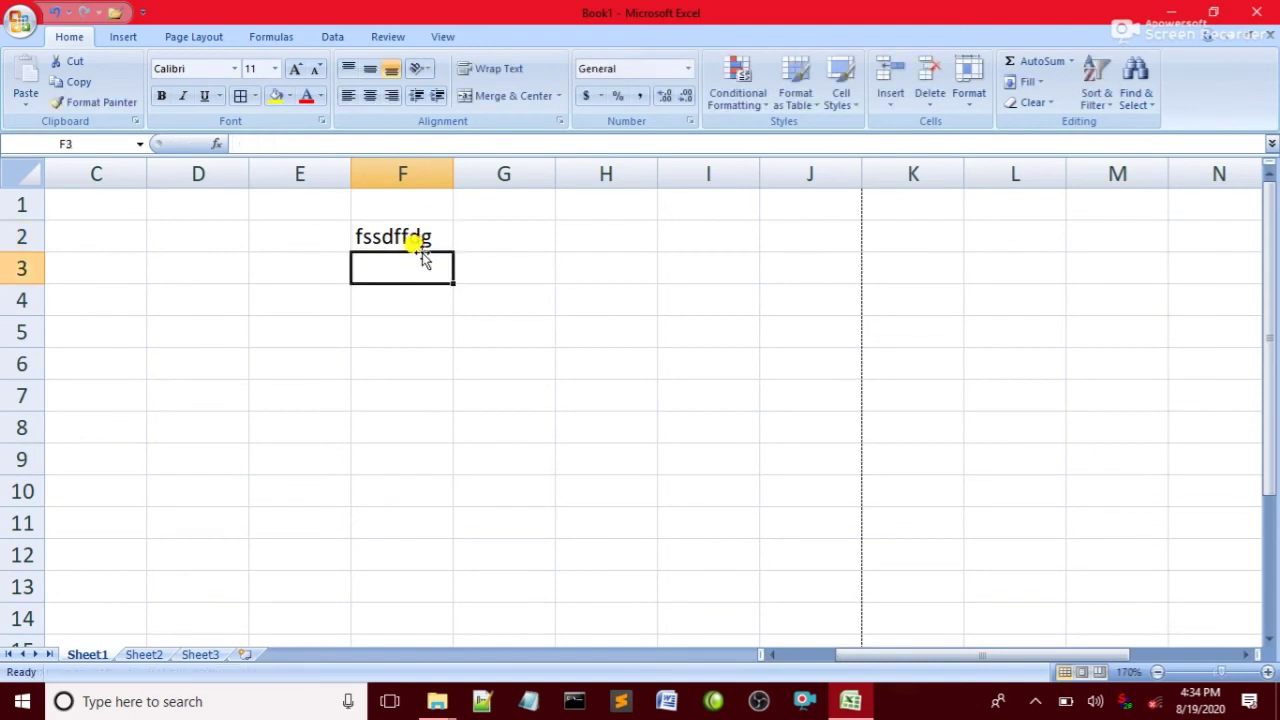
pyautogui.click(427, 229)
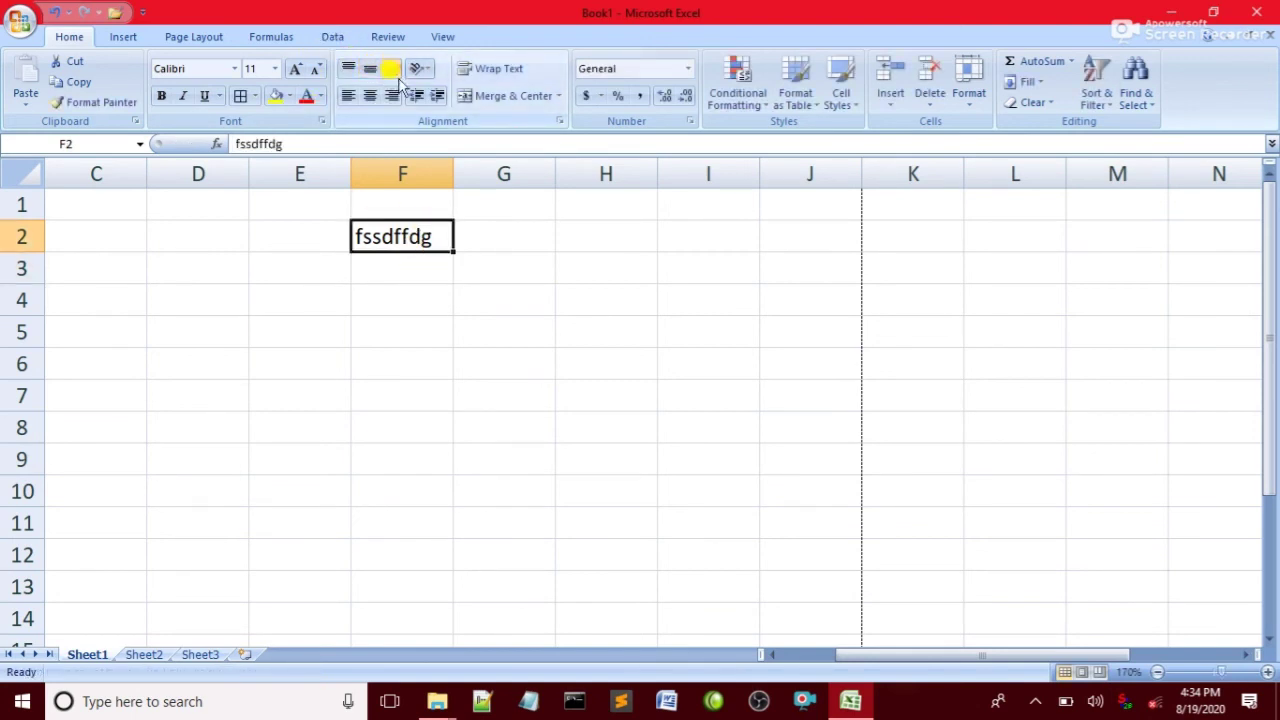
pyautogui.press('Down')
pyautogui.press('Down')
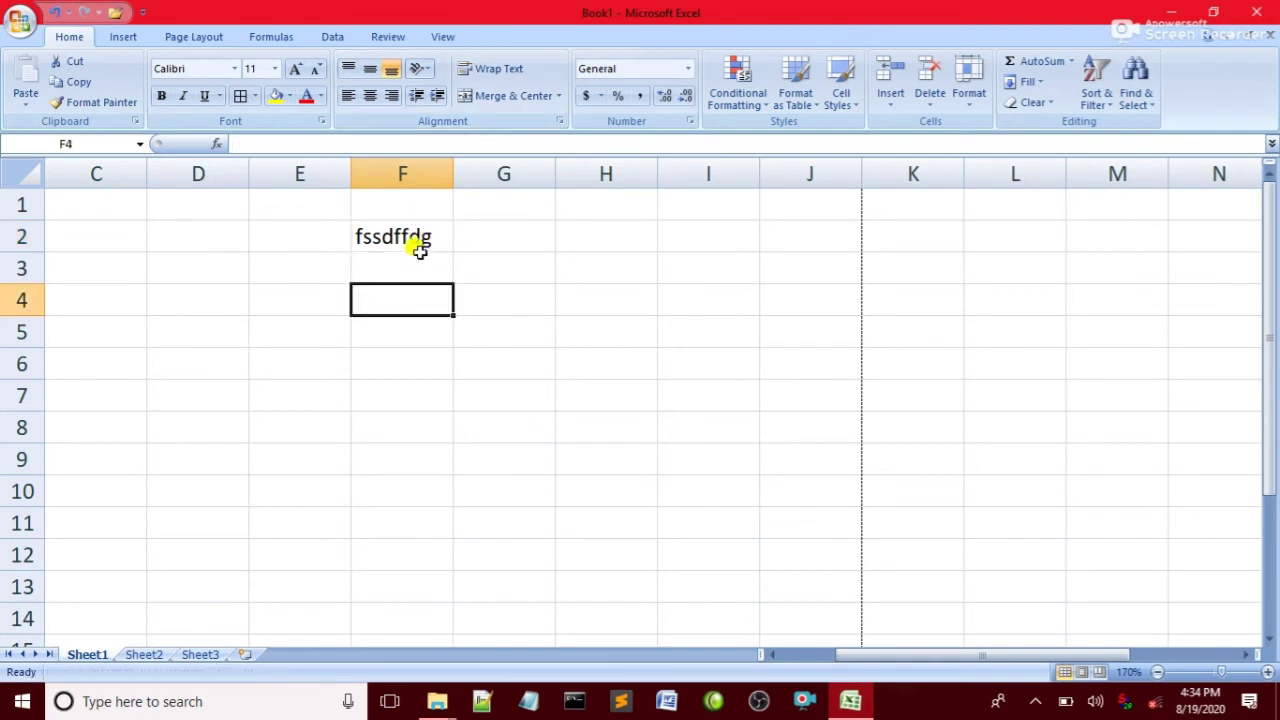
pyautogui.press('Up')
pyautogui.press('Up')
# - Try middle, bottom, center, left and right alignment on F2, finishing right-aligned
pyautogui.click(364, 72)
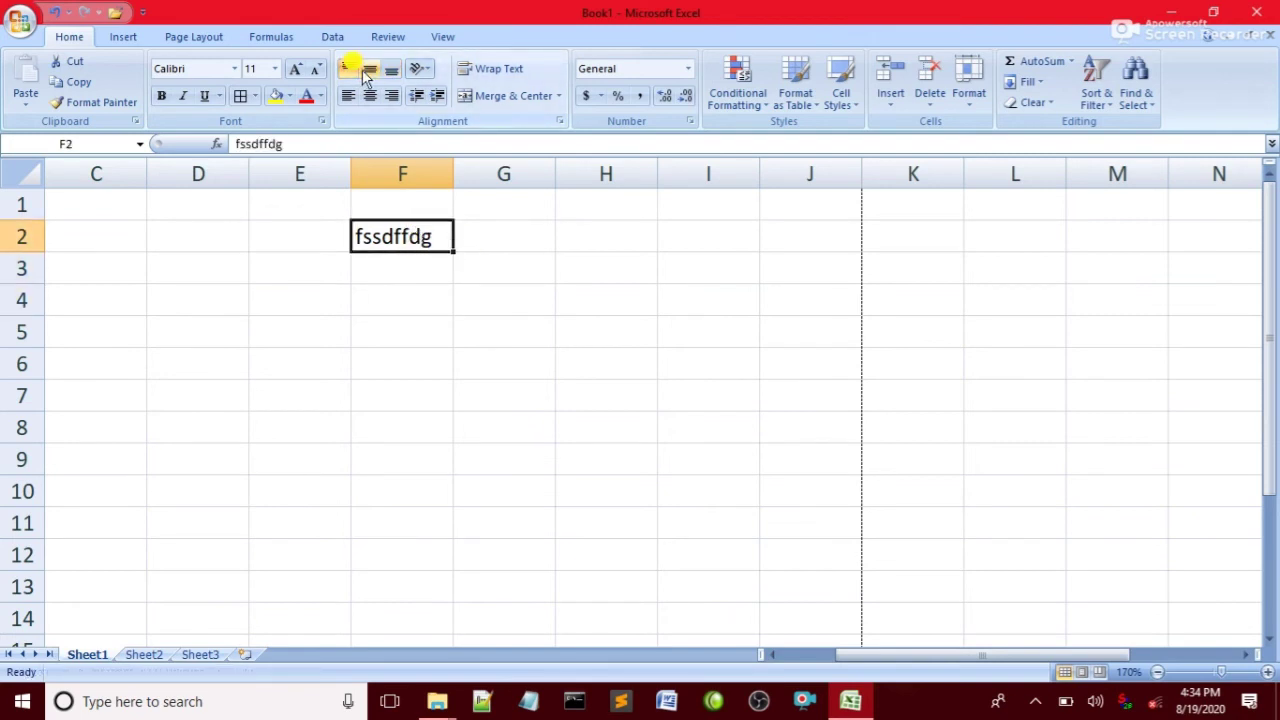
pyautogui.click(391, 70)
pyautogui.click(370, 96)
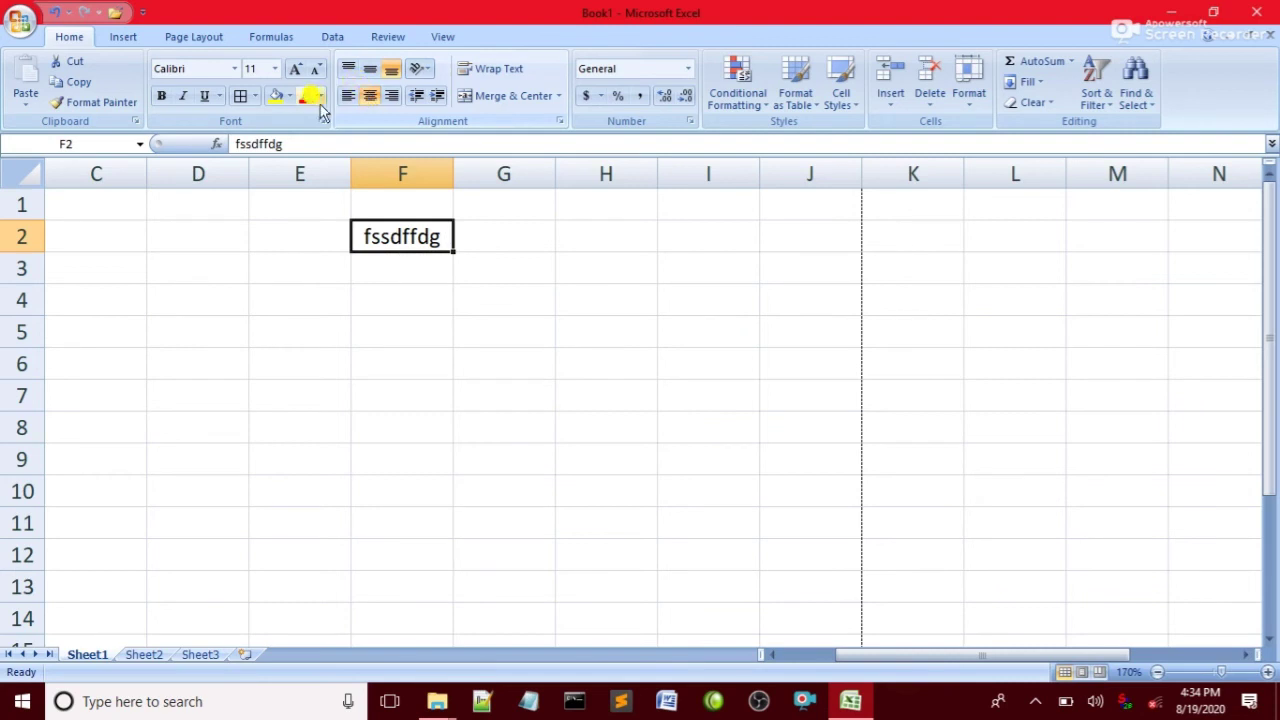
pyautogui.click(345, 97)
pyautogui.click(391, 95)
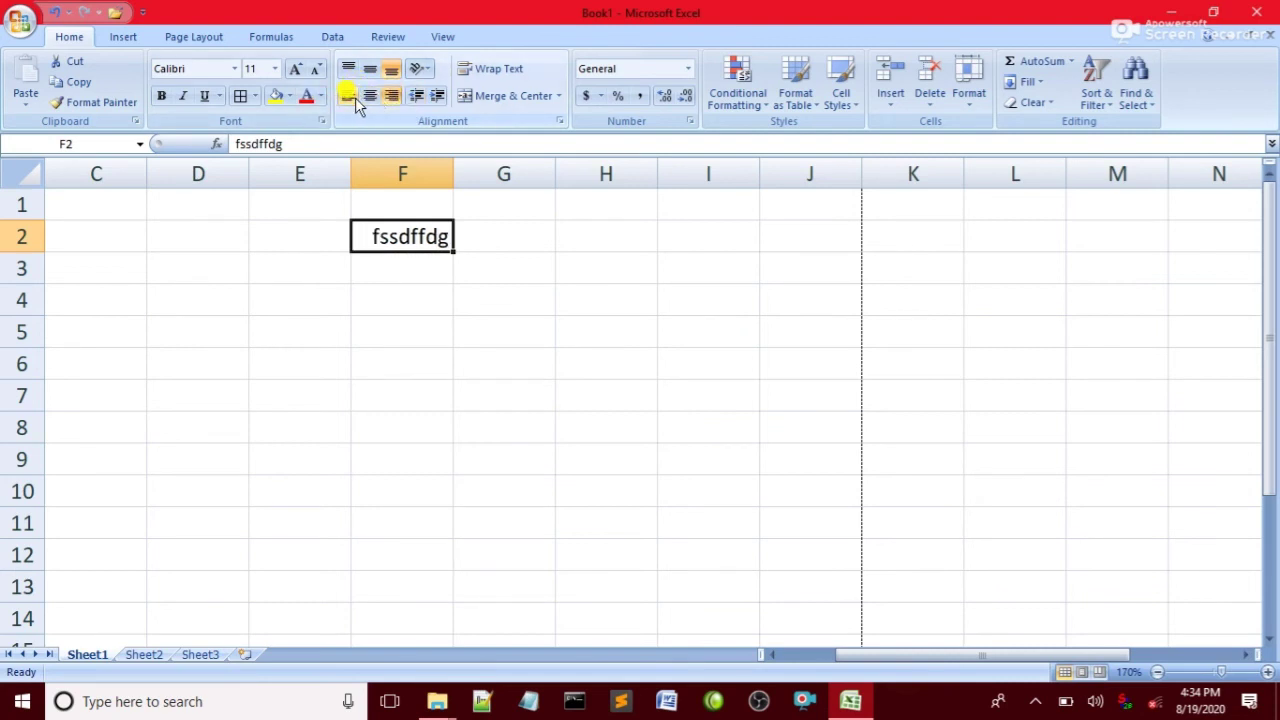
pyautogui.click(372, 97)
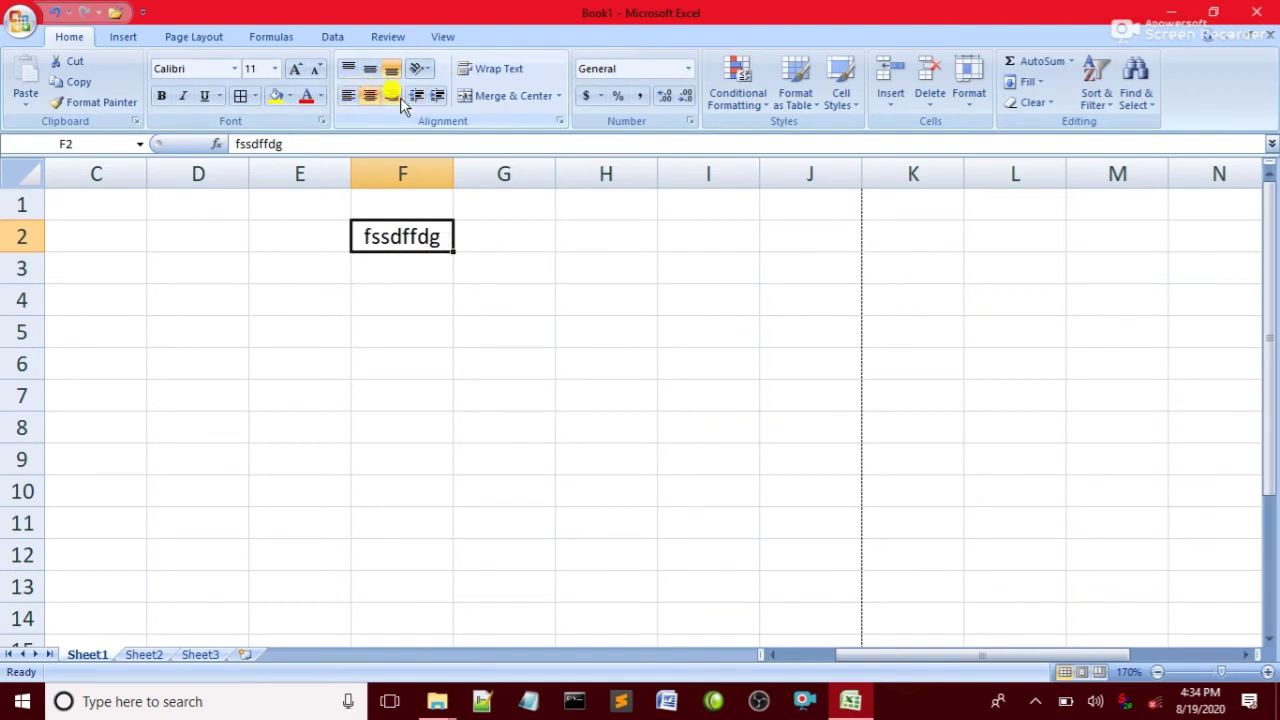
pyautogui.click(348, 97)
pyautogui.click(389, 99)
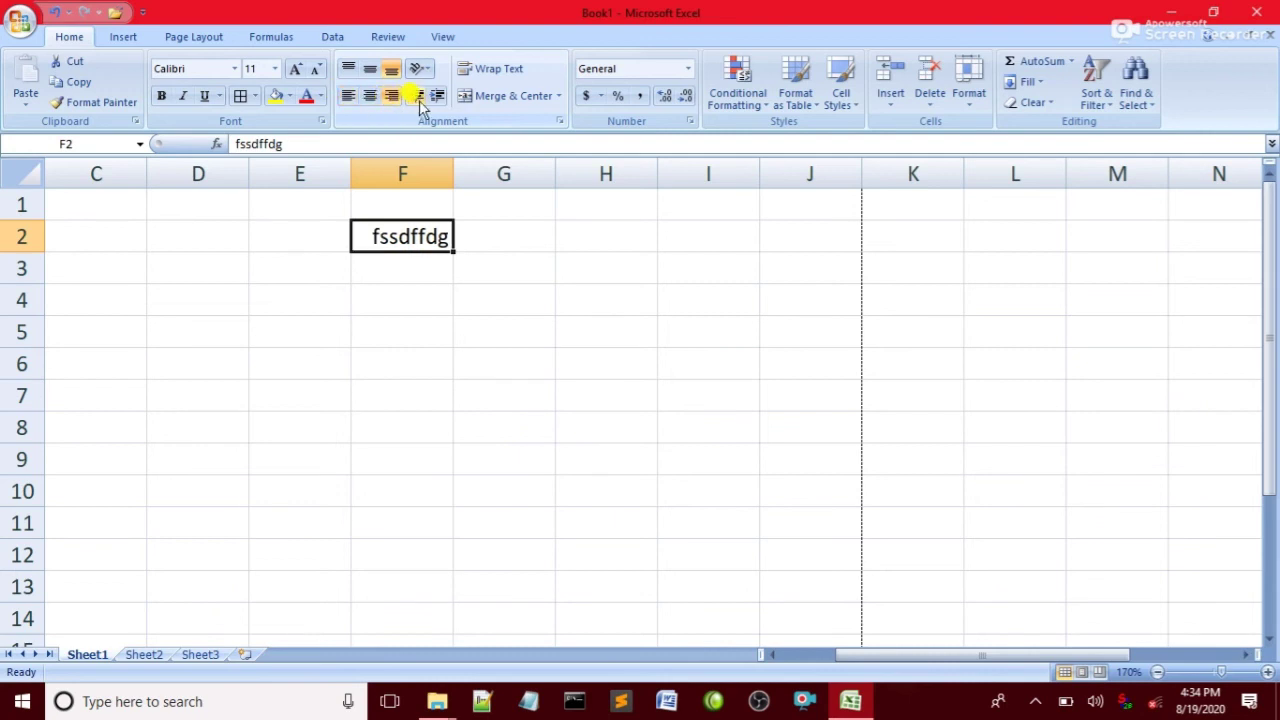
pyautogui.click(418, 68)
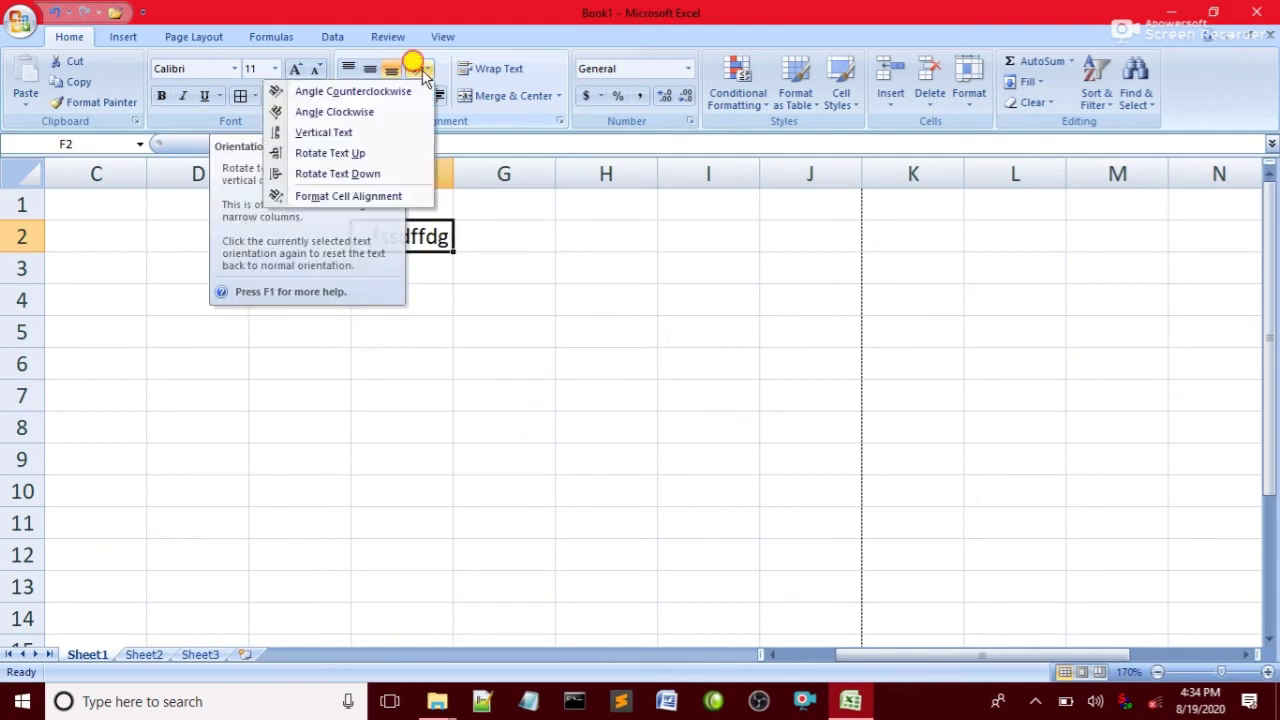
pyautogui.click(390, 94)
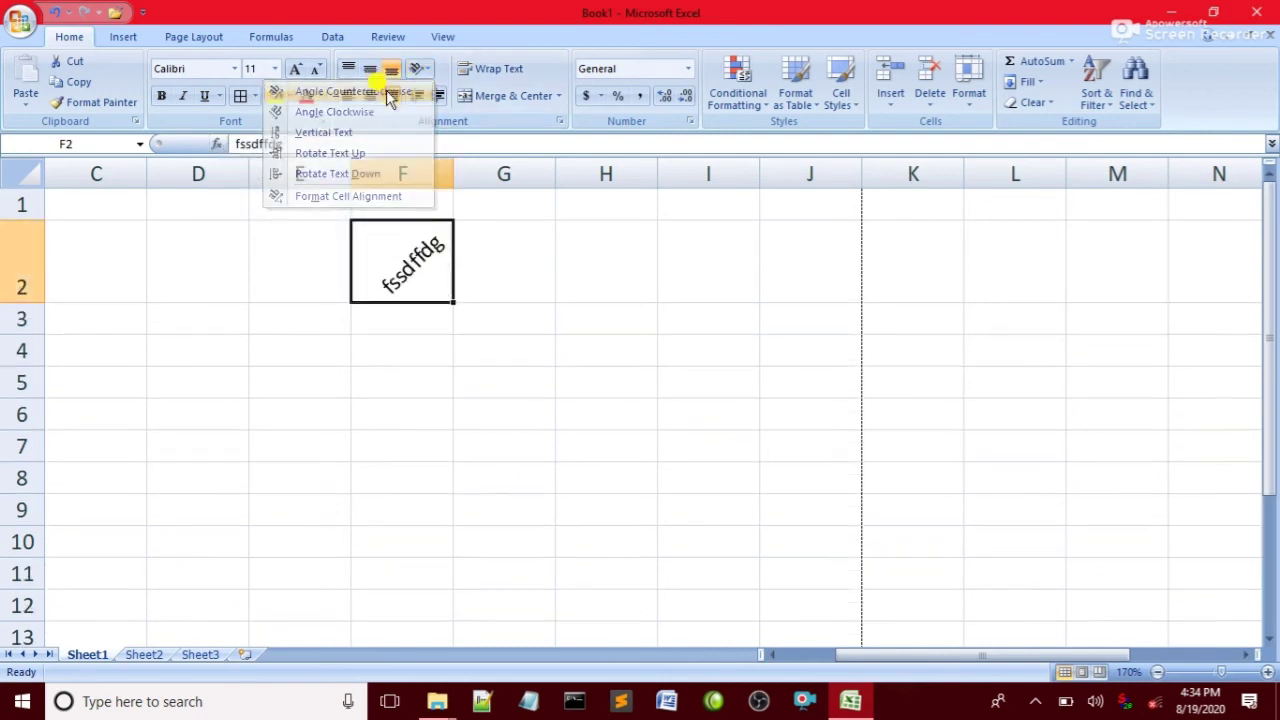
pyautogui.click(418, 68)
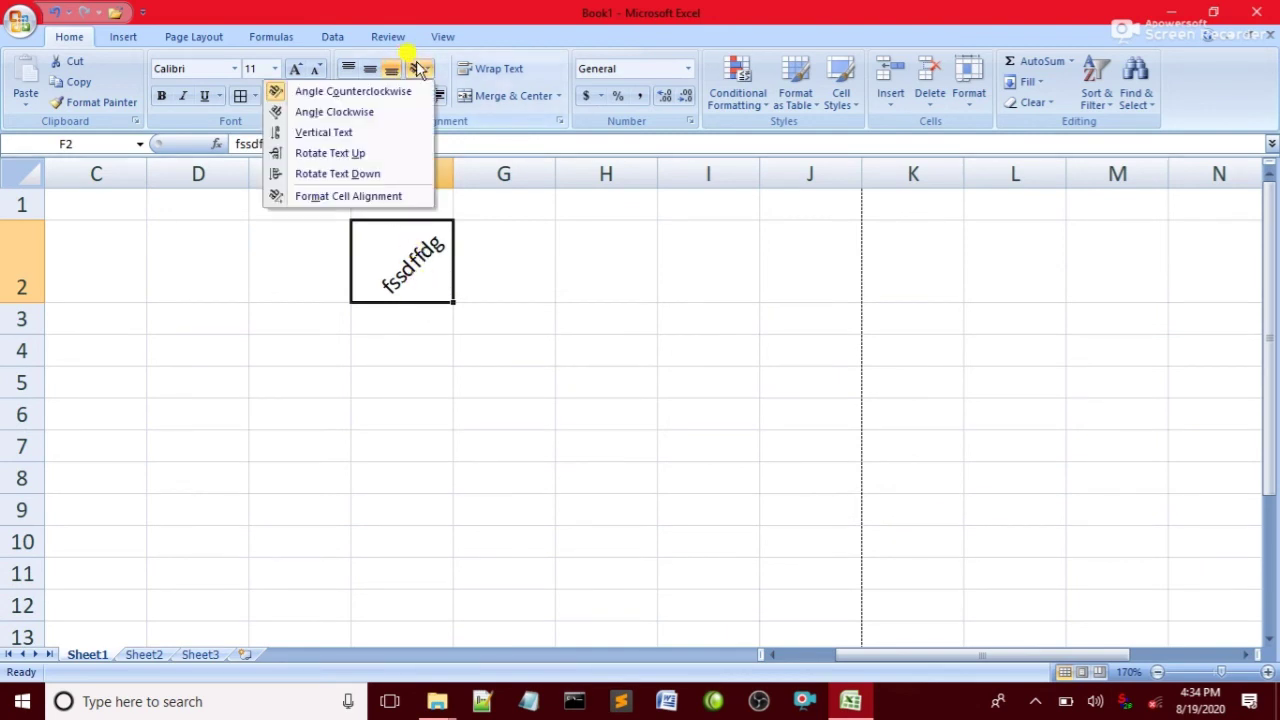
pyautogui.click(330, 110)
pyautogui.click(428, 75)
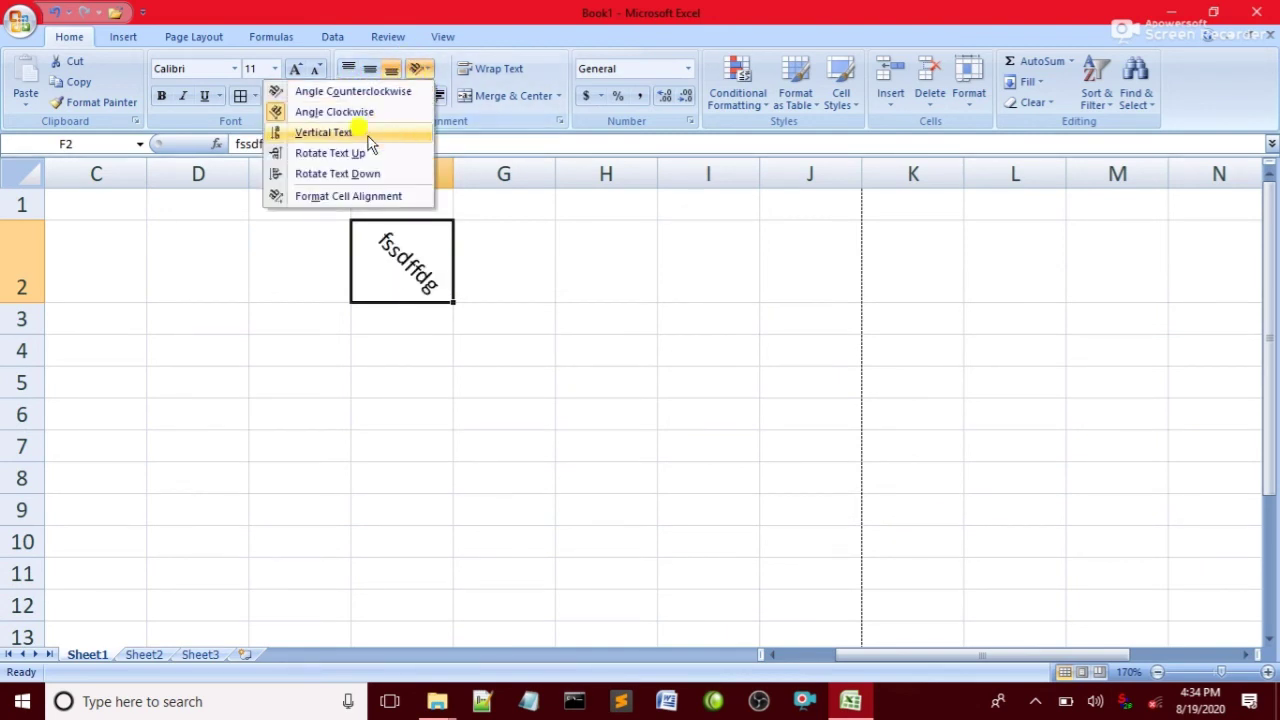
pyautogui.click(340, 131)
pyautogui.click(416, 68)
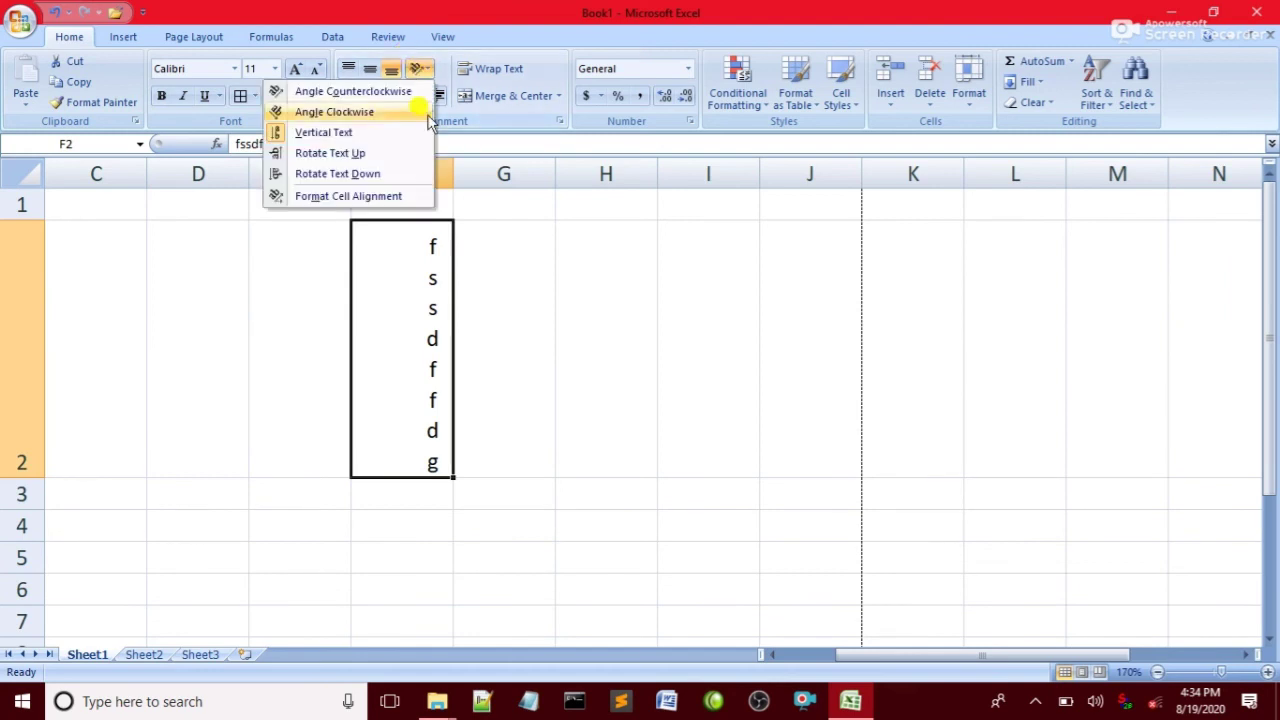
pyautogui.click(357, 151)
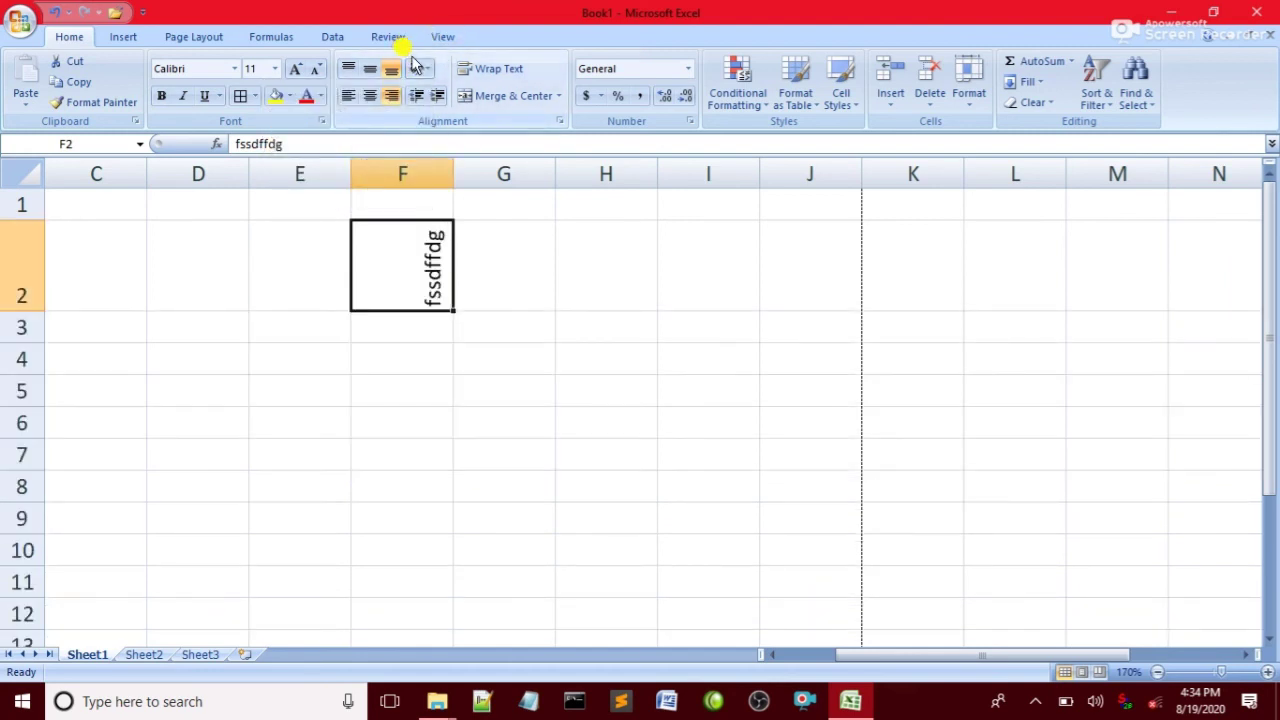
pyautogui.click(420, 68)
pyautogui.click(334, 171)
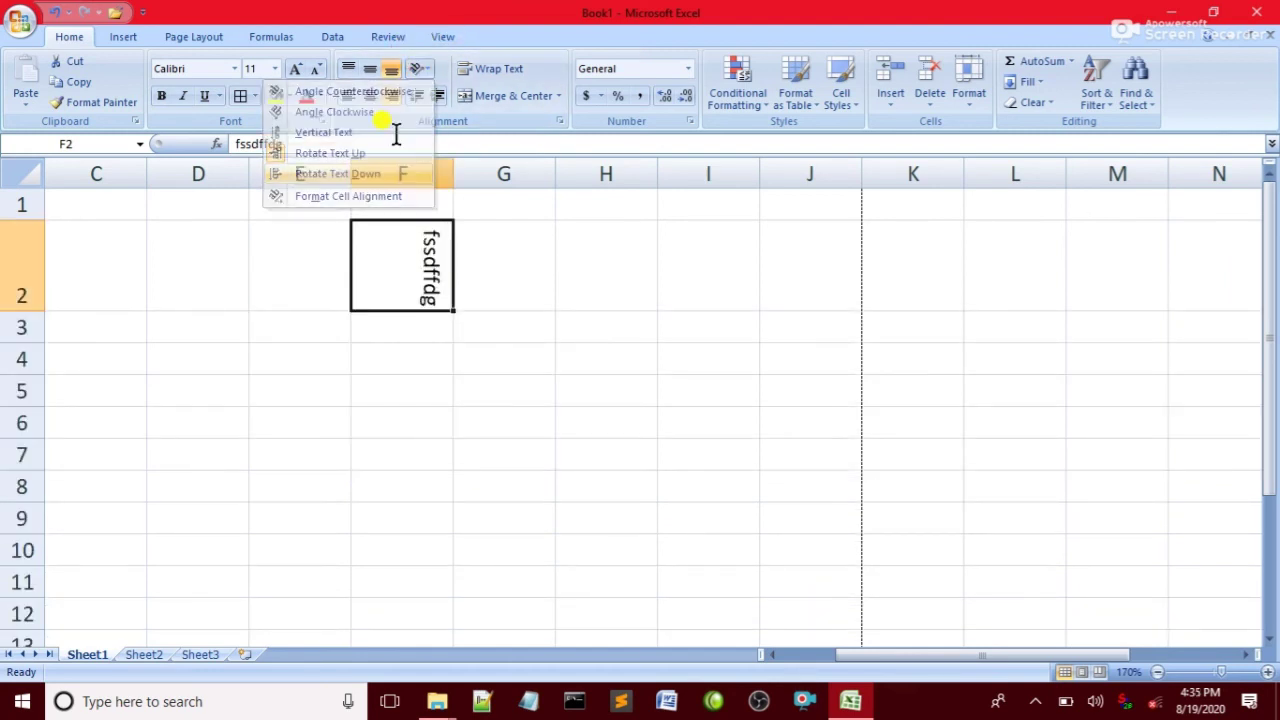
pyautogui.click(416, 68)
pyautogui.click(337, 170)
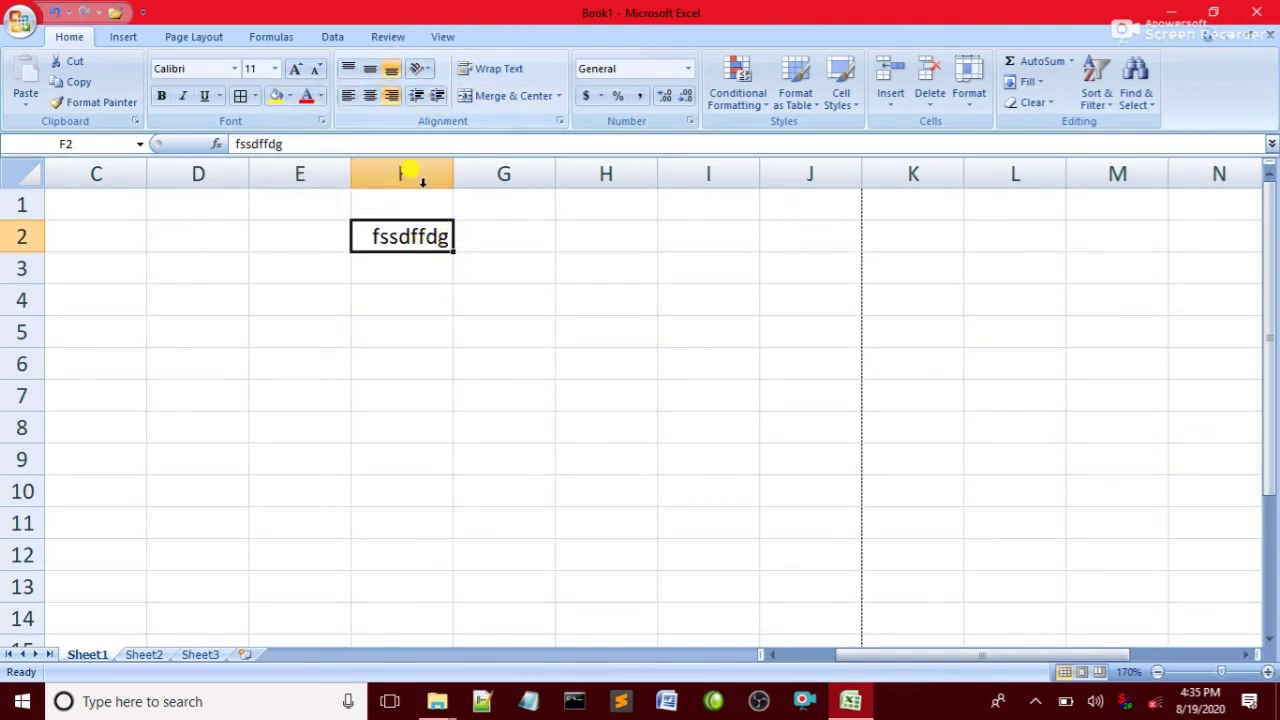
# - Reselect F2 and test Increase and Decrease Indent on its right-aligned text
pyautogui.click(514, 238)
pyautogui.click(400, 235)
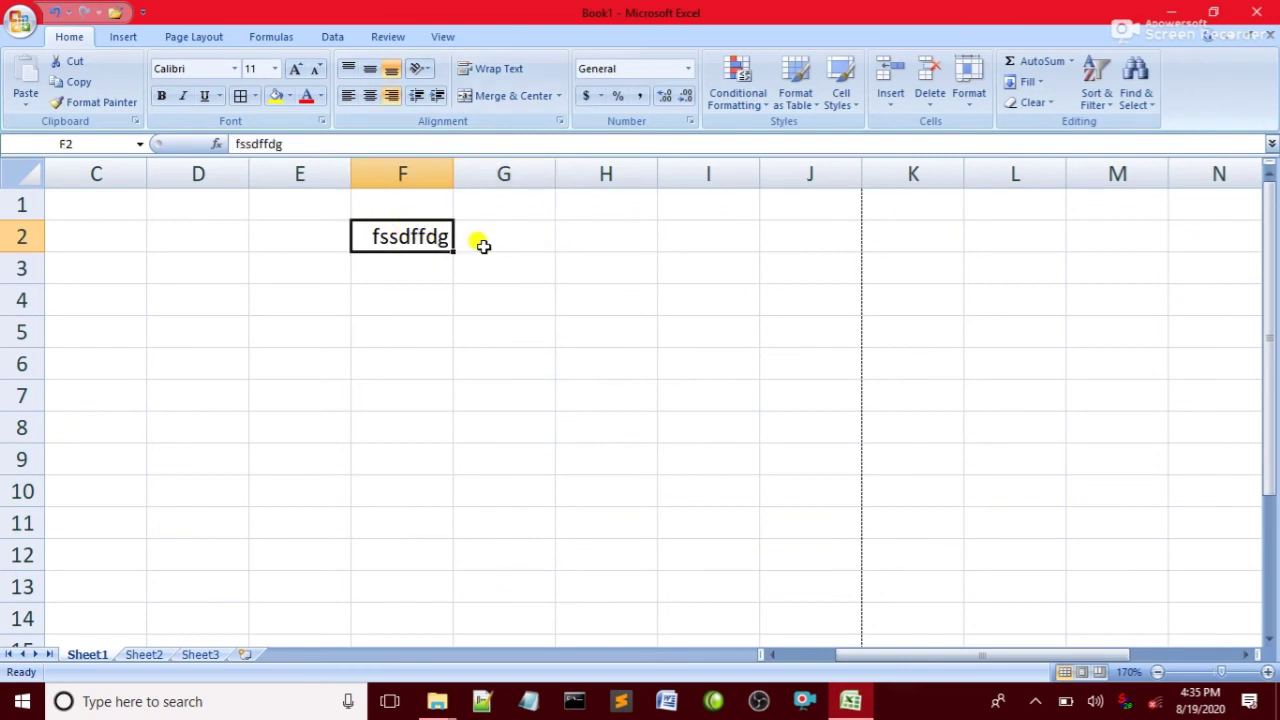
pyautogui.click(481, 244)
pyautogui.click(578, 240)
pyautogui.click(691, 233)
pyautogui.moveTo(520, 256); pyautogui.dragTo(505, 251)
pyautogui.click(382, 226)
pyautogui.click(437, 97)
pyautogui.click(437, 97)
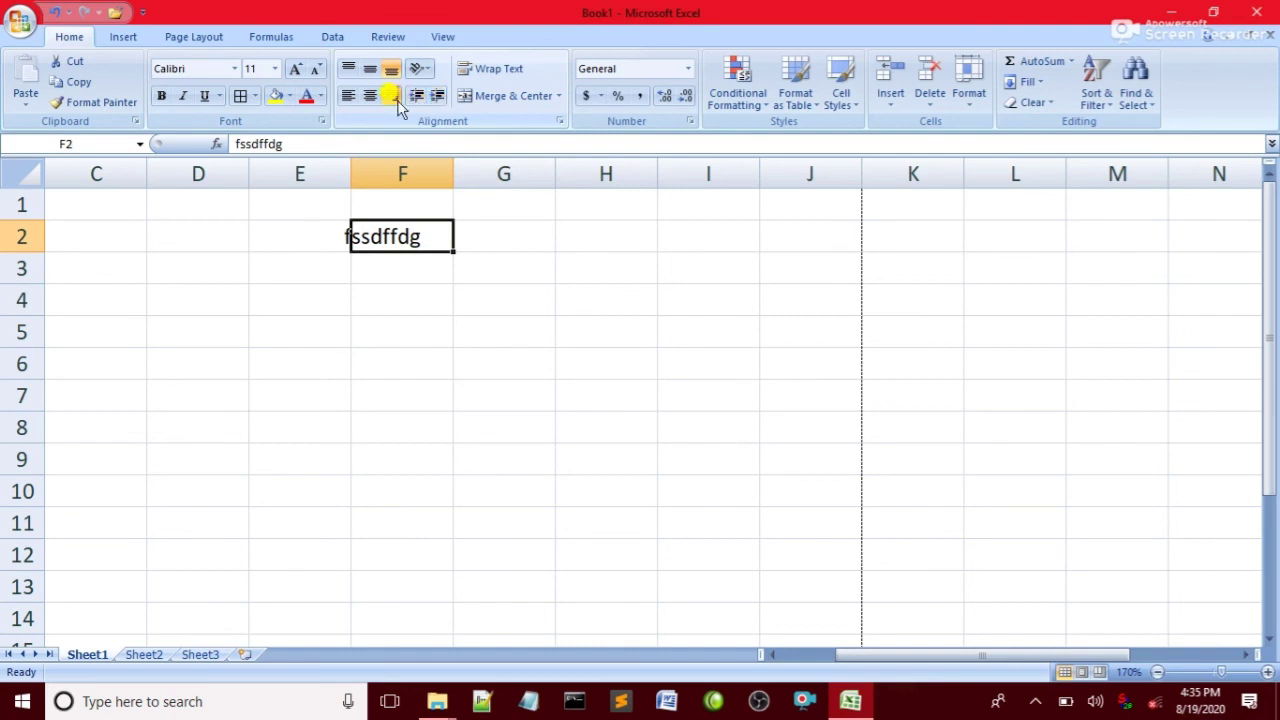
pyautogui.click(416, 96)
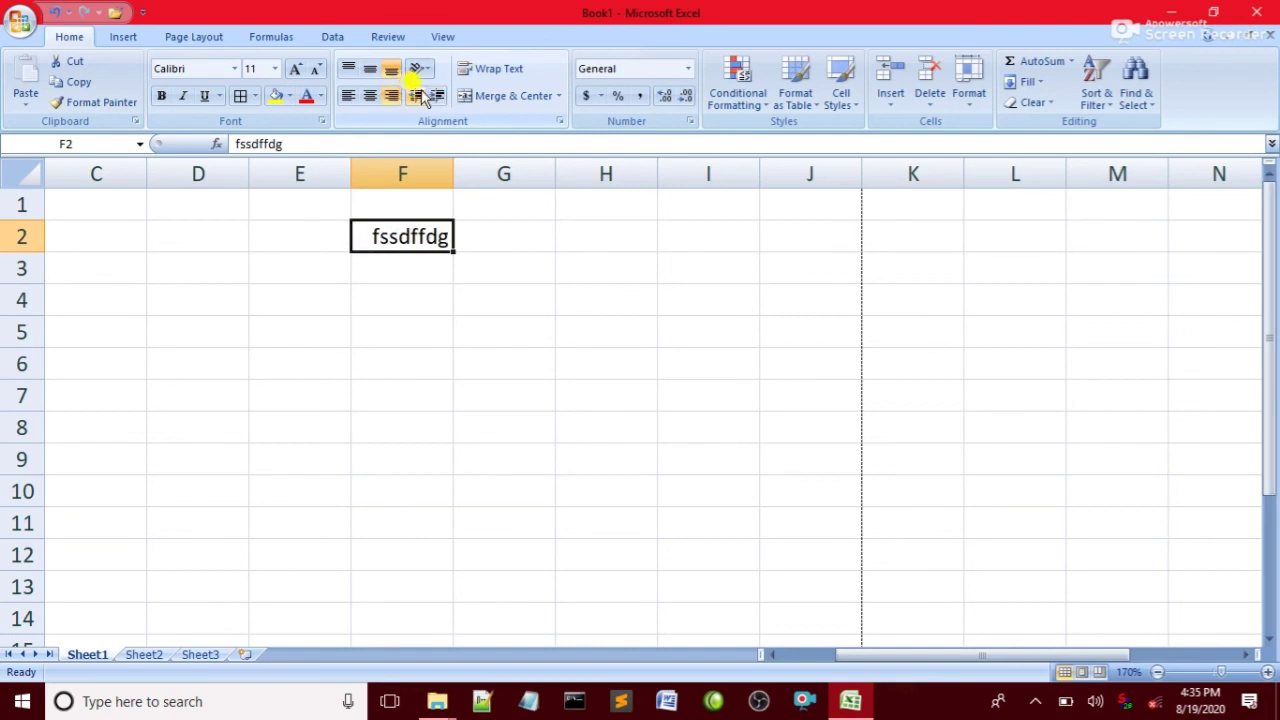
pyautogui.click(474, 288)
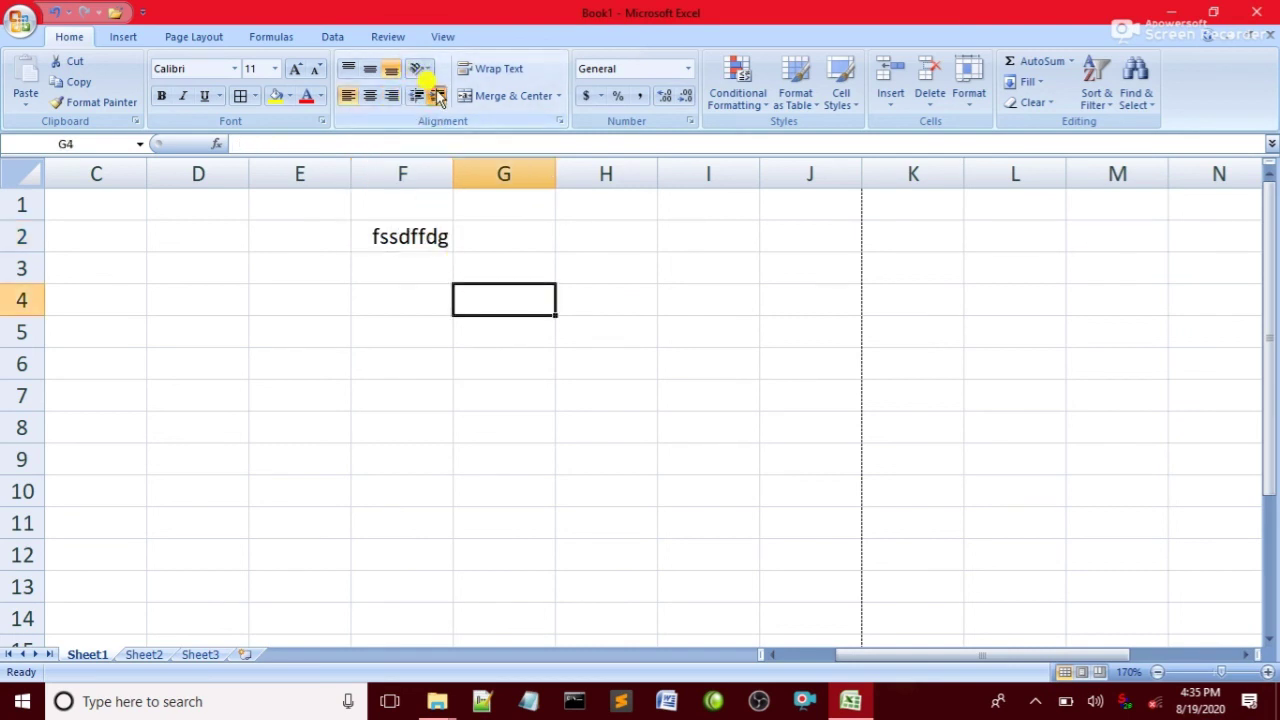
# - Step F2's indent up and down repeatedly, ending with several levels pushing the text into column E
pyautogui.click(428, 234)
pyautogui.click(438, 96)
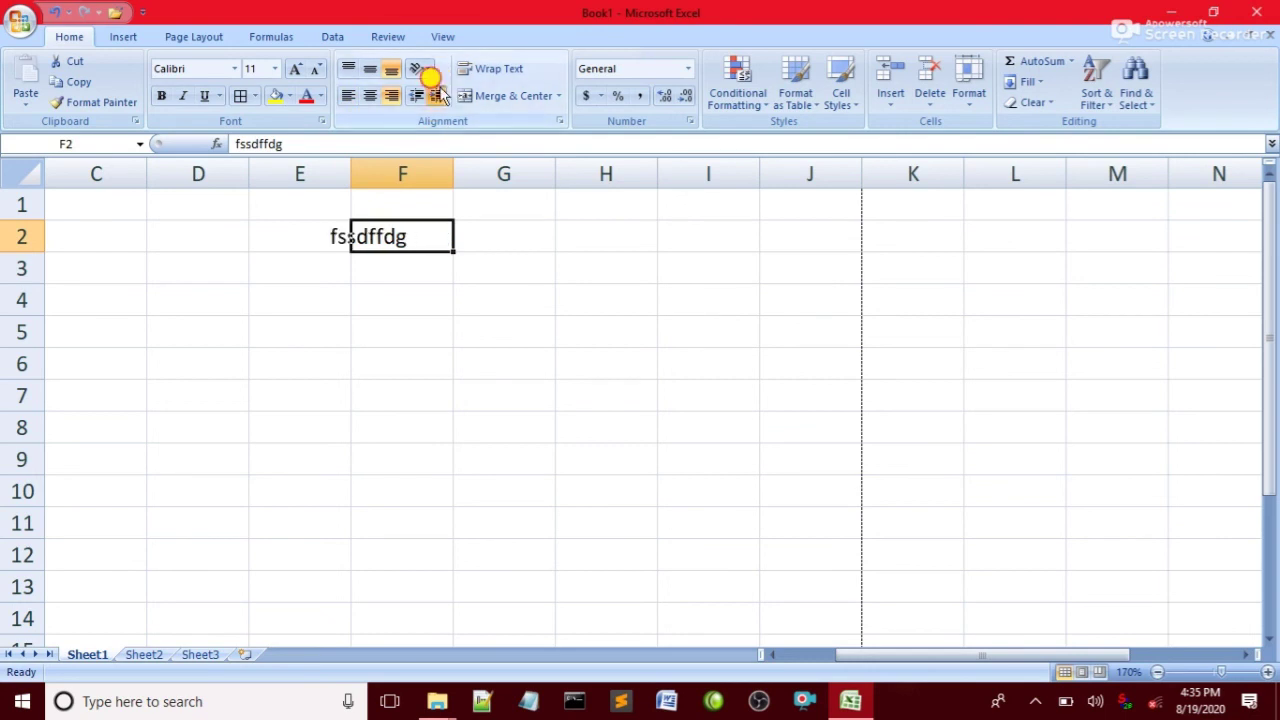
pyautogui.click(438, 96)
pyautogui.click(432, 94)
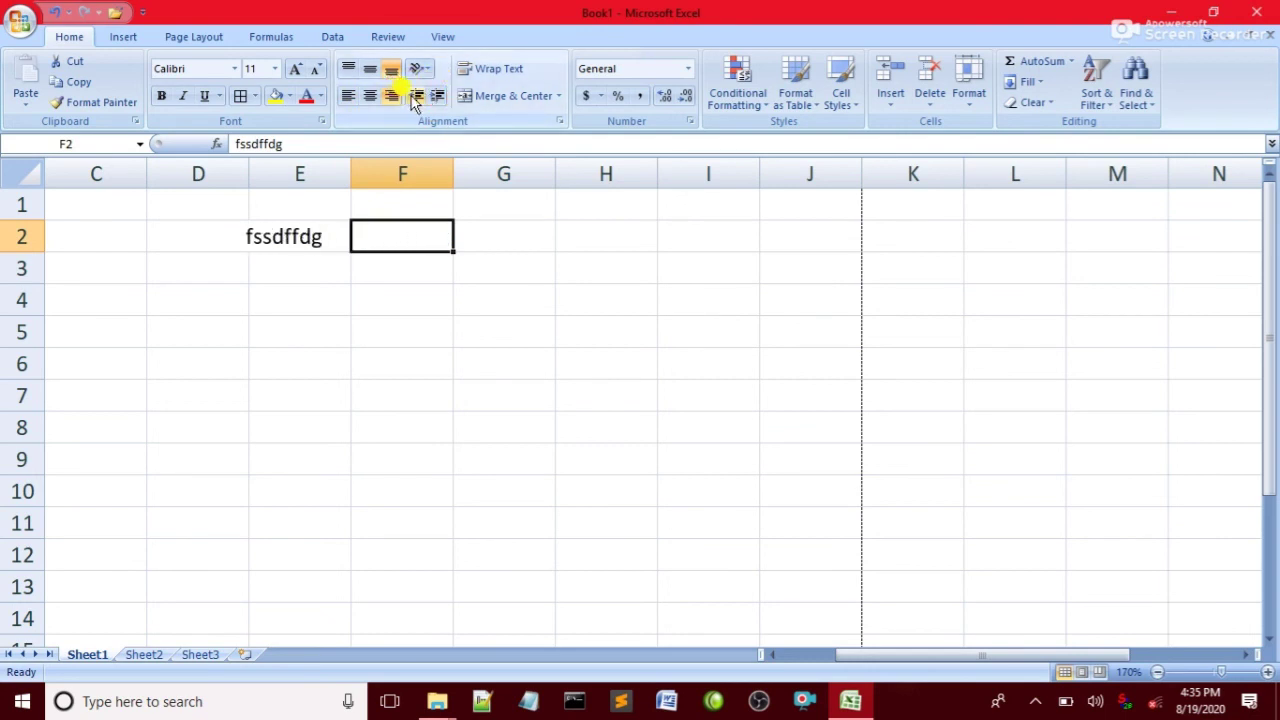
pyautogui.click(416, 96)
pyautogui.click(416, 96)
pyautogui.click(416, 96)
pyautogui.click(416, 96)
pyautogui.click(438, 96)
pyautogui.click(438, 96)
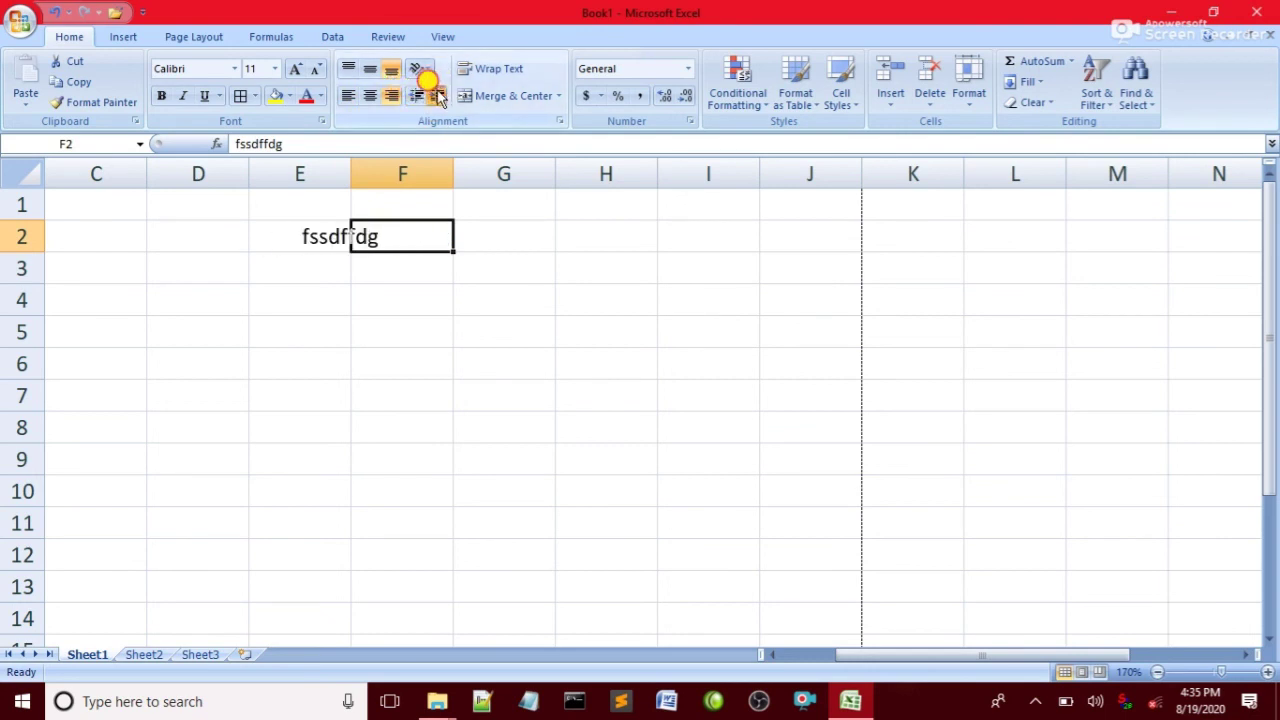
pyautogui.click(437, 96)
pyautogui.click(437, 96)
pyautogui.click(437, 96)
pyautogui.click(437, 96)
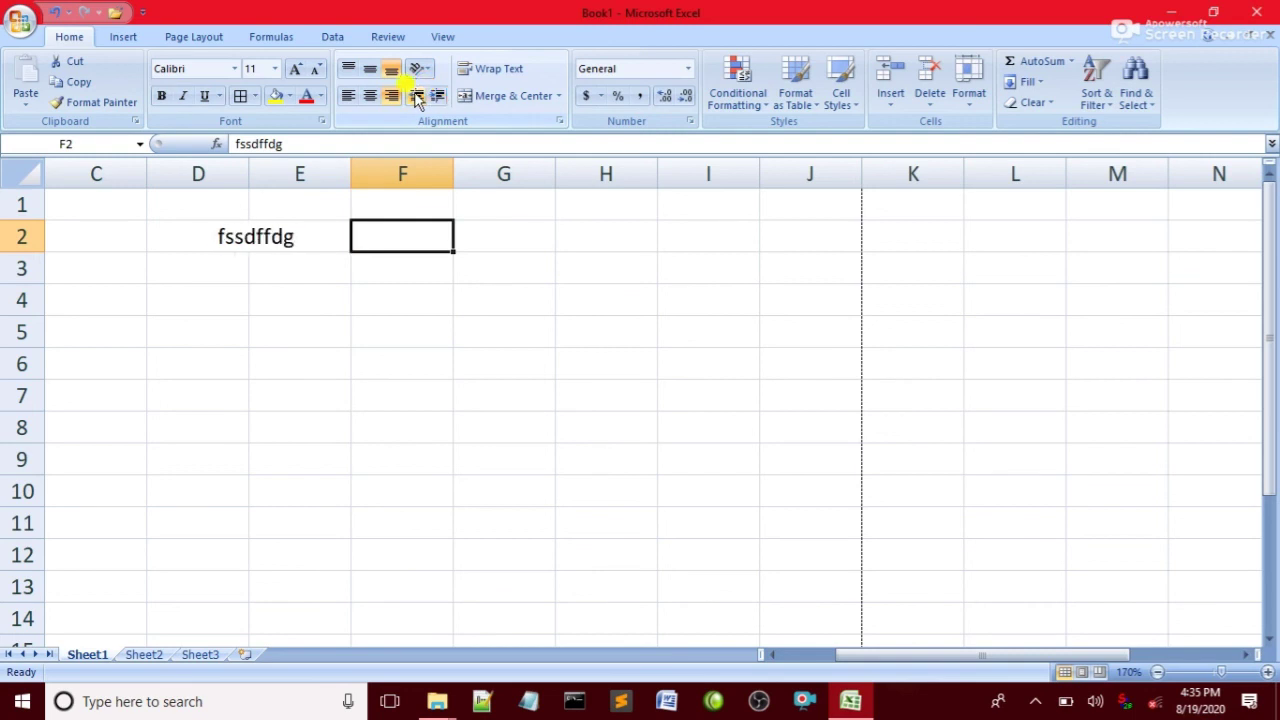
pyautogui.tripleClick(418, 96)
pyautogui.tripleClick(418, 96)
pyautogui.click(418, 96)
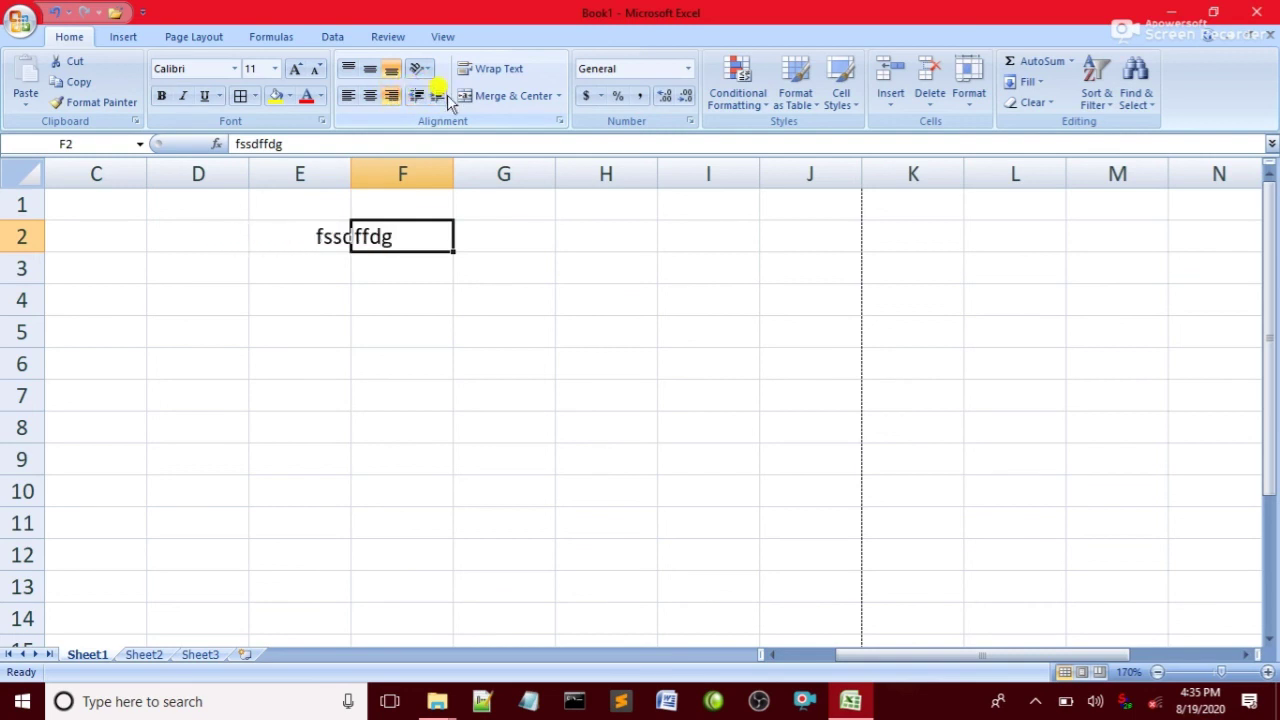
pyautogui.click(440, 96)
pyautogui.click(442, 94)
pyautogui.click(442, 94)
pyautogui.click(442, 94)
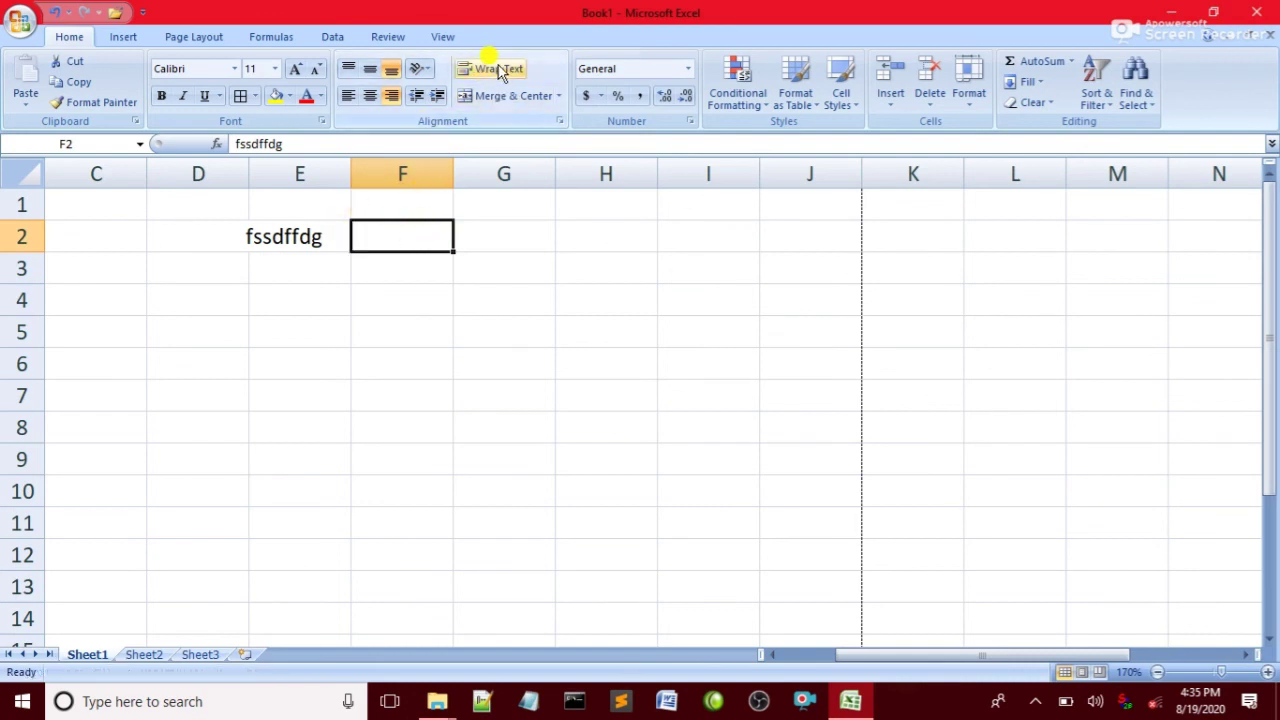
# - Type a long letter string into E2, then enable Wrap Text on G3 and type another long string
pyautogui.click(320, 237)
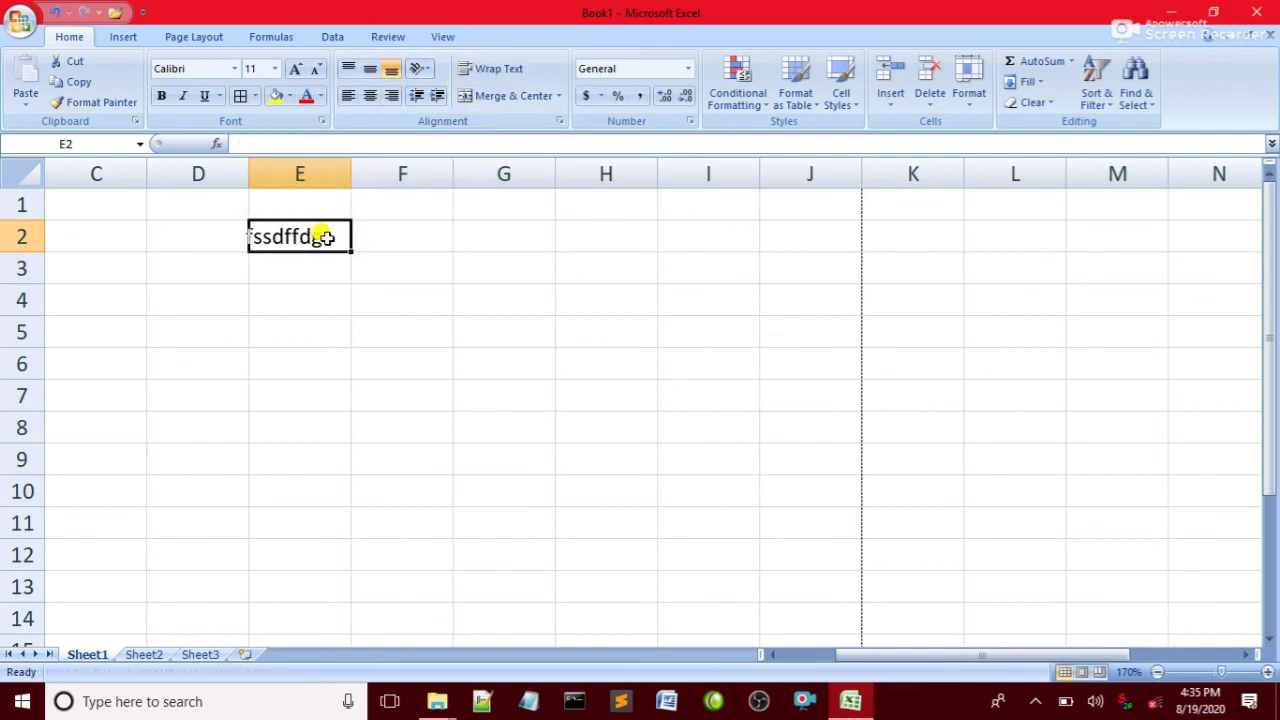
pyautogui.write('fdf')
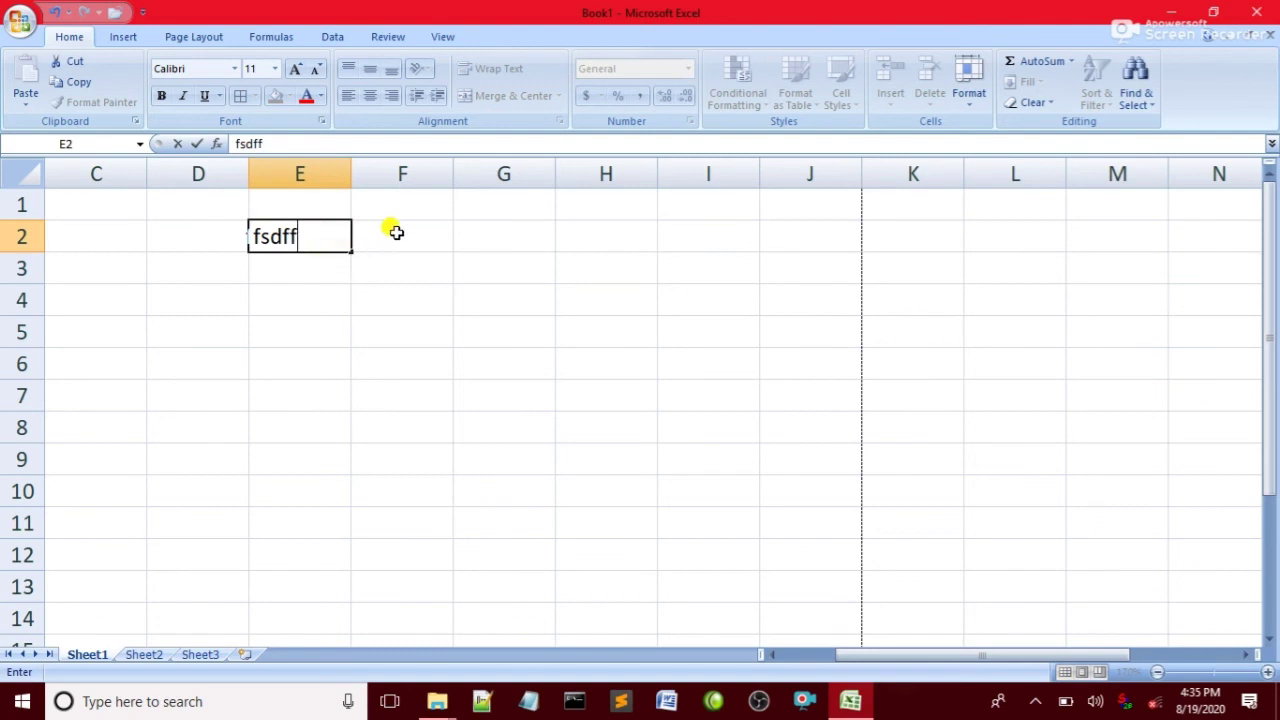
pyautogui.write('dfgdfgfdfgdgdfg')
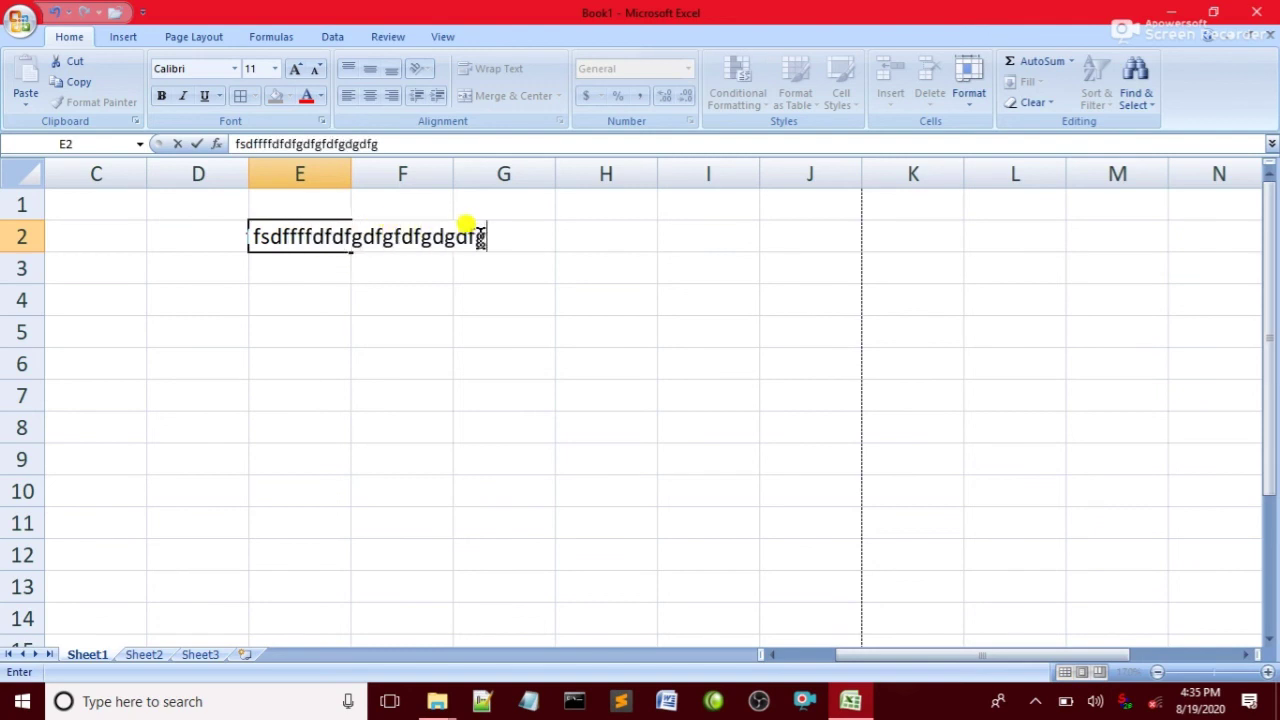
pyautogui.write('dfgdfgsdfgdsfg')
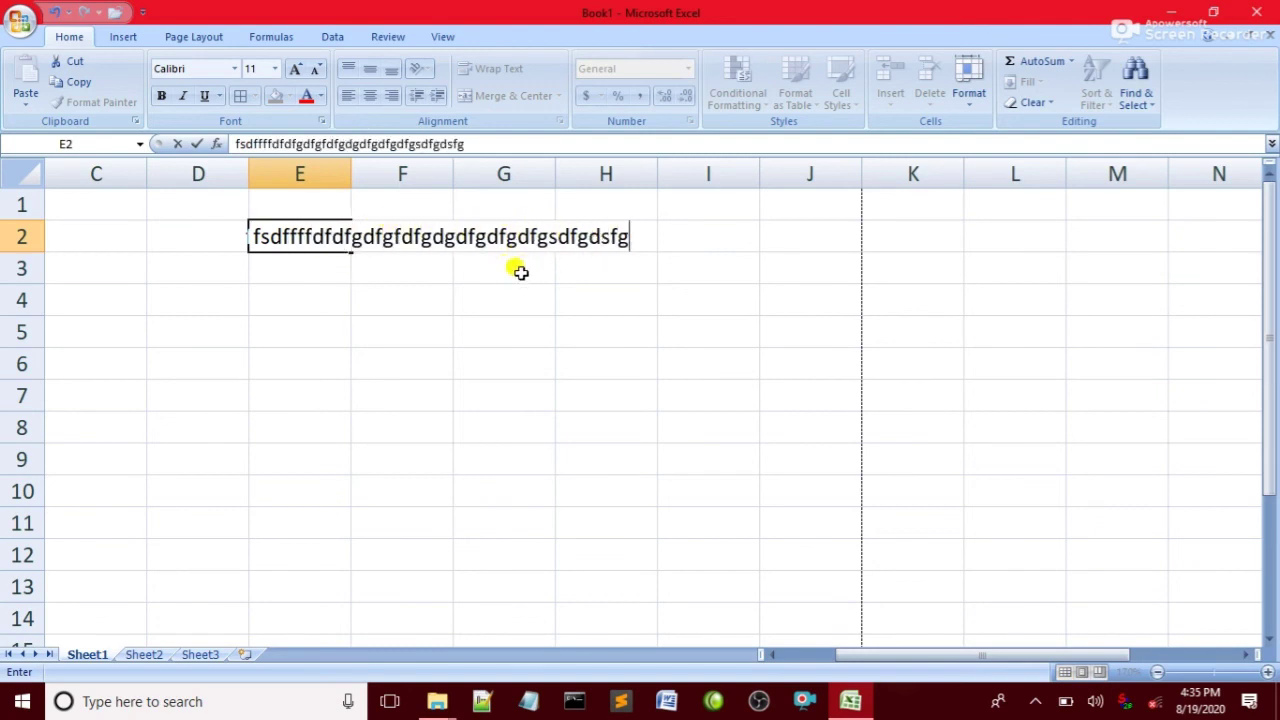
pyautogui.click(492, 271)
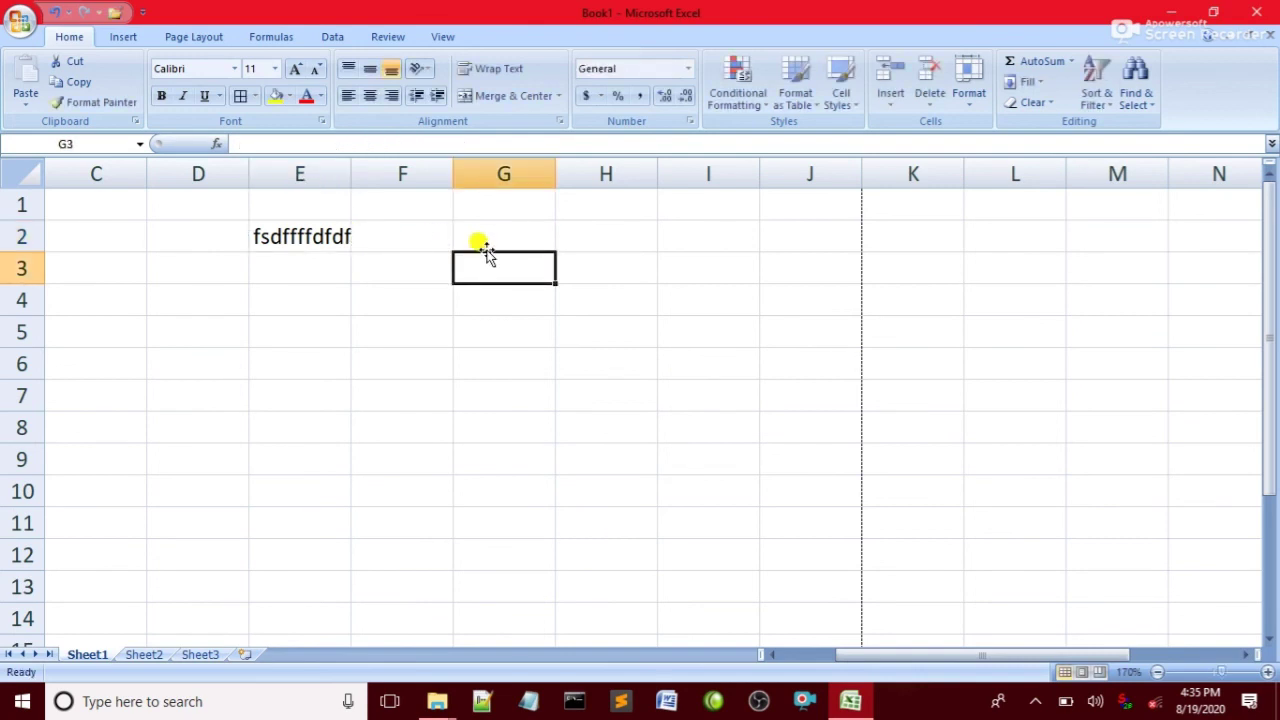
pyautogui.click(498, 68)
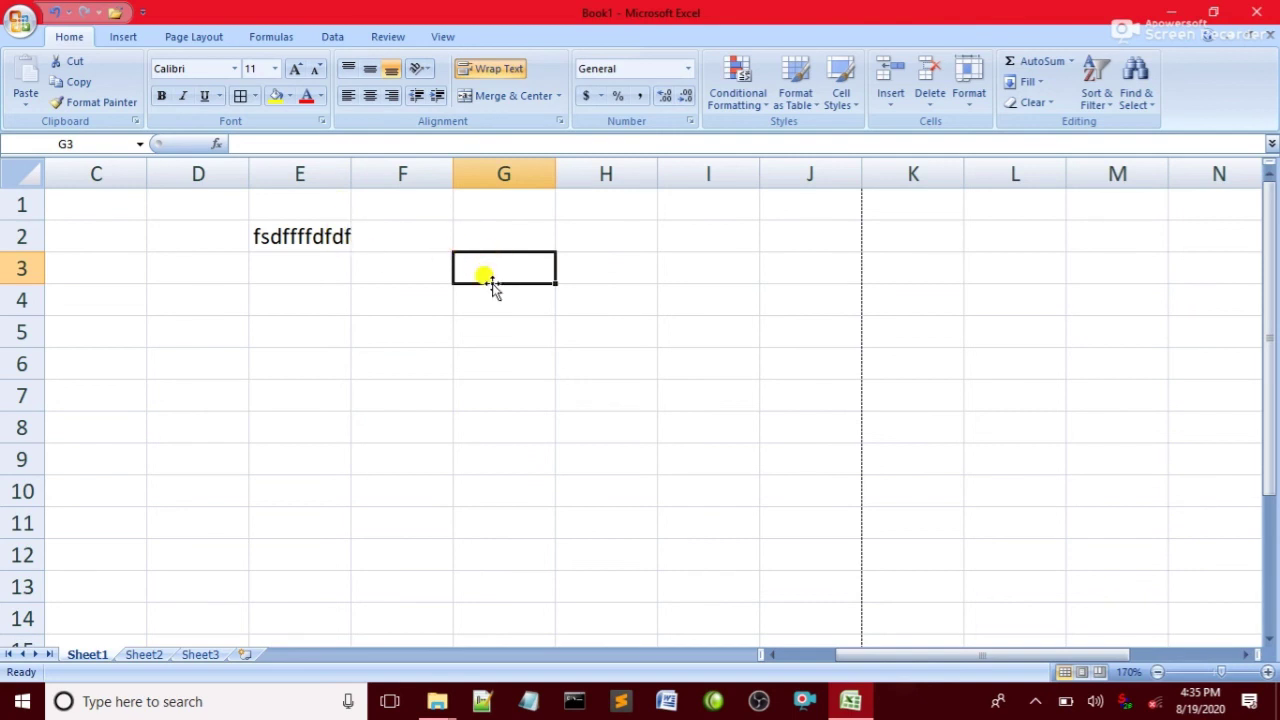
pyautogui.write('gfdjhgbfgjfgbdfjghfdj')
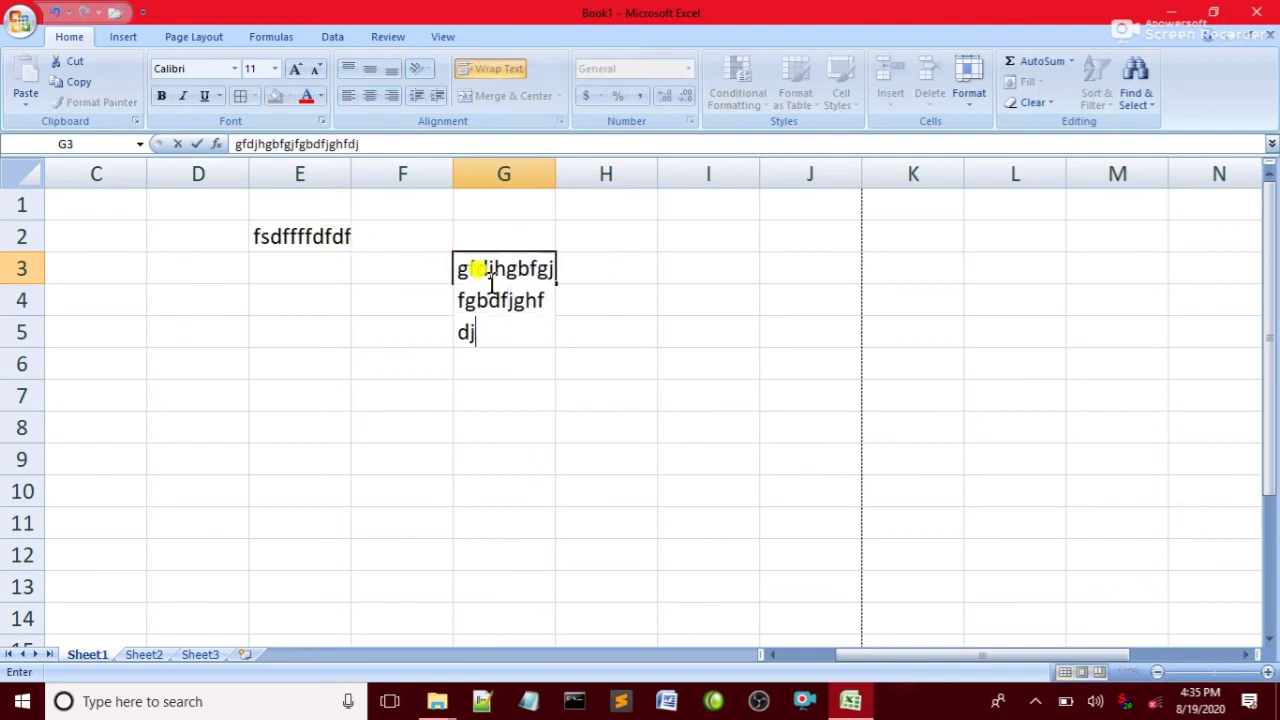
pyautogui.write('ghfjghdfjghghfjdghjfghjghfj')
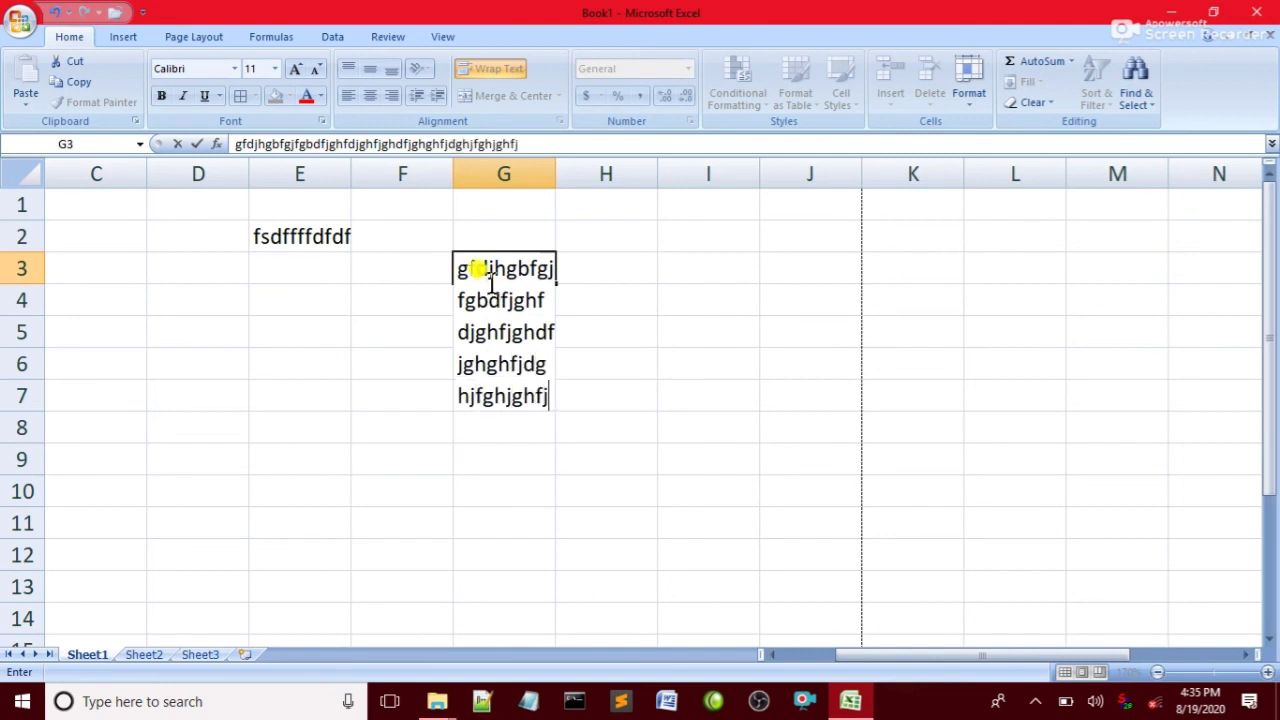
pyautogui.write('hdg')
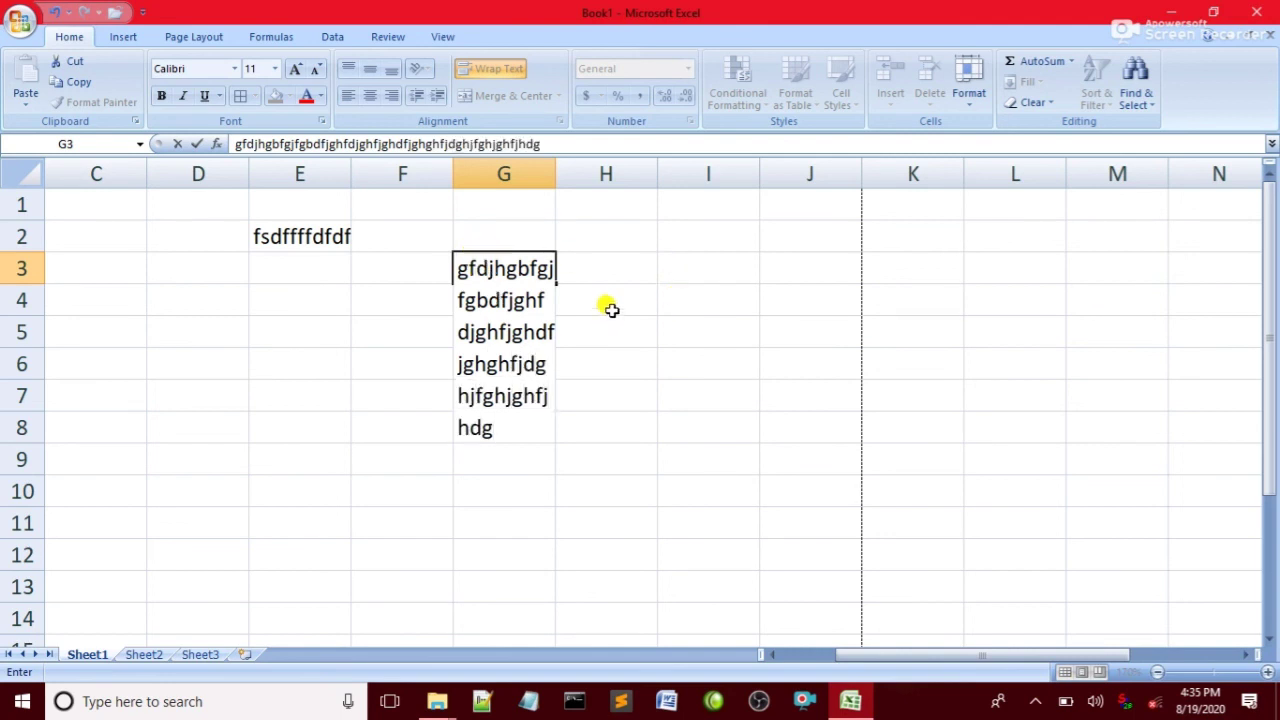
# - Merge H3:H6, then merge C1:H2 accepting the data-loss warning, and unmerge it again
pyautogui.moveTo(560, 365); pyautogui.dragTo(565, 300)
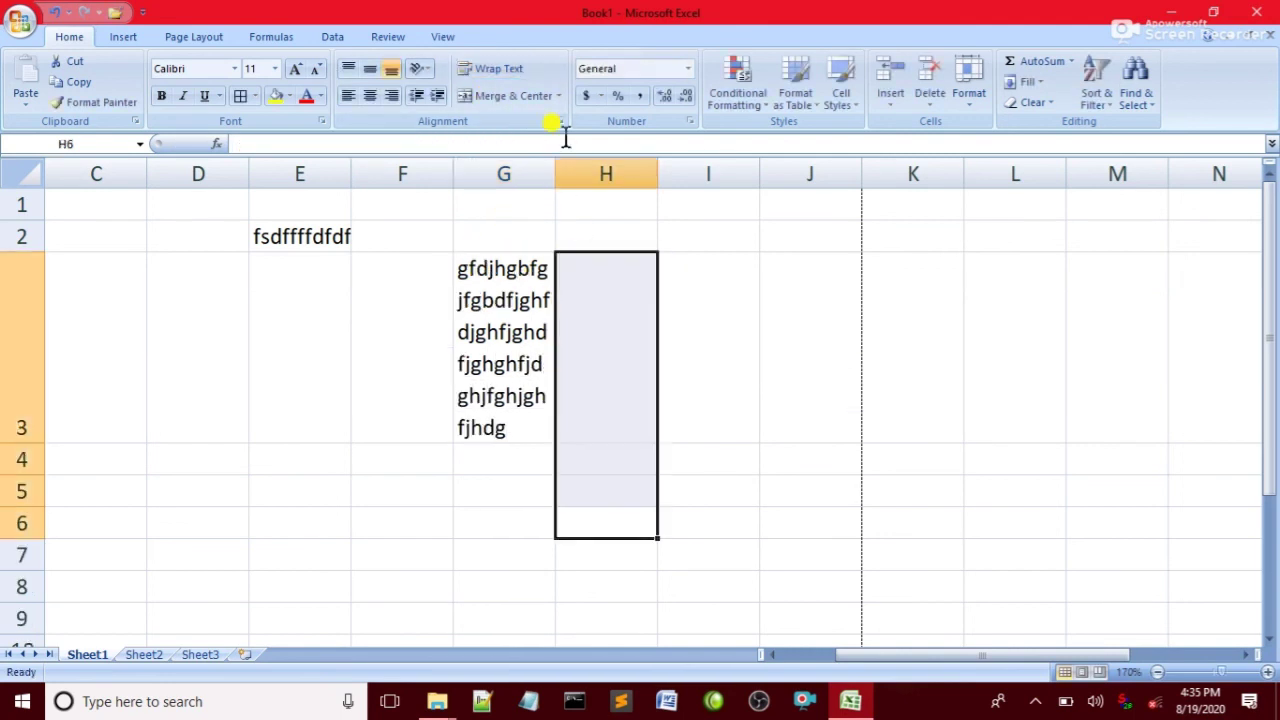
pyautogui.click(502, 94)
pyautogui.moveTo(100, 232)
pyautogui.mouseDown()
pyautogui.moveTo(478, 244)
pyautogui.moveTo(645, 205)
pyautogui.mouseUp()
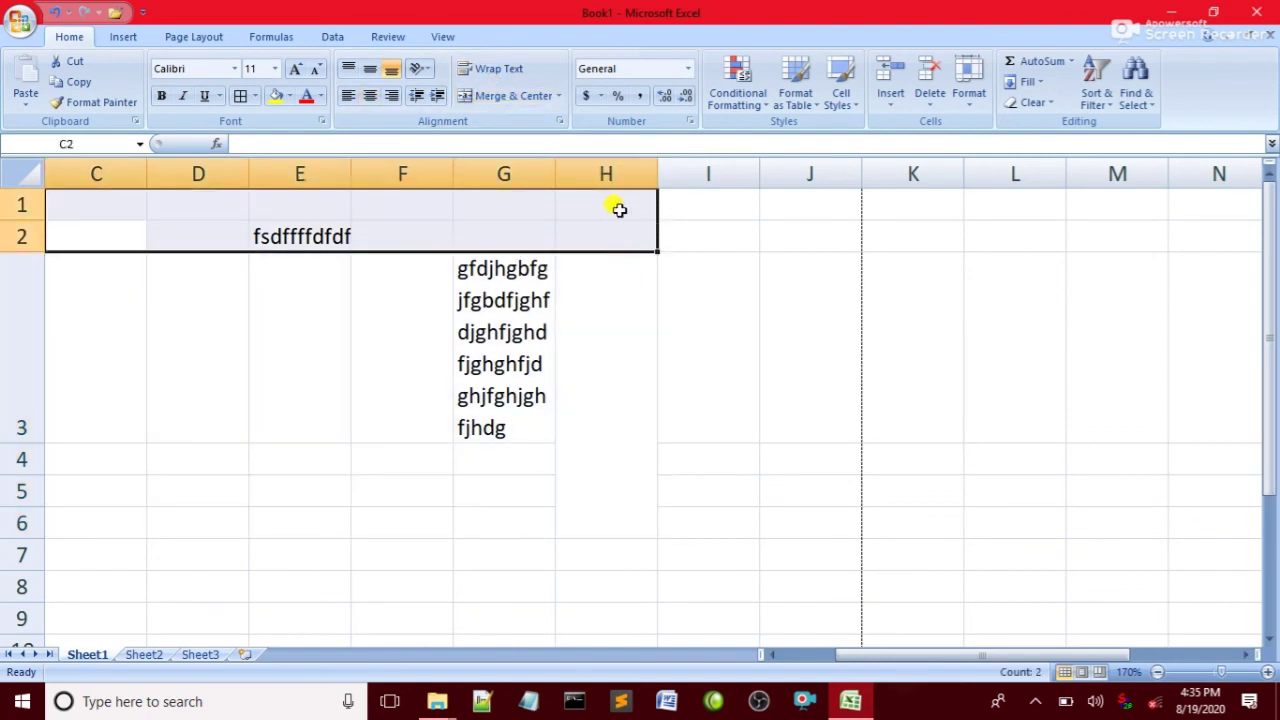
pyautogui.click(491, 92)
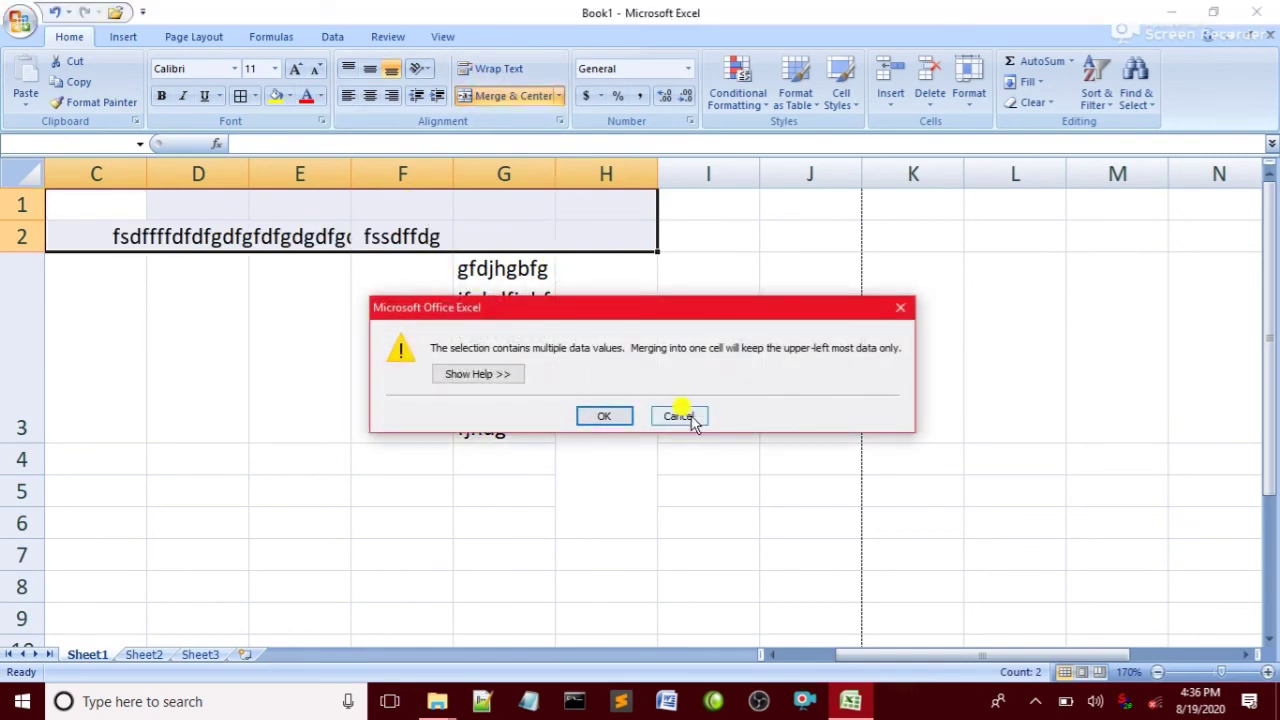
pyautogui.click(598, 417)
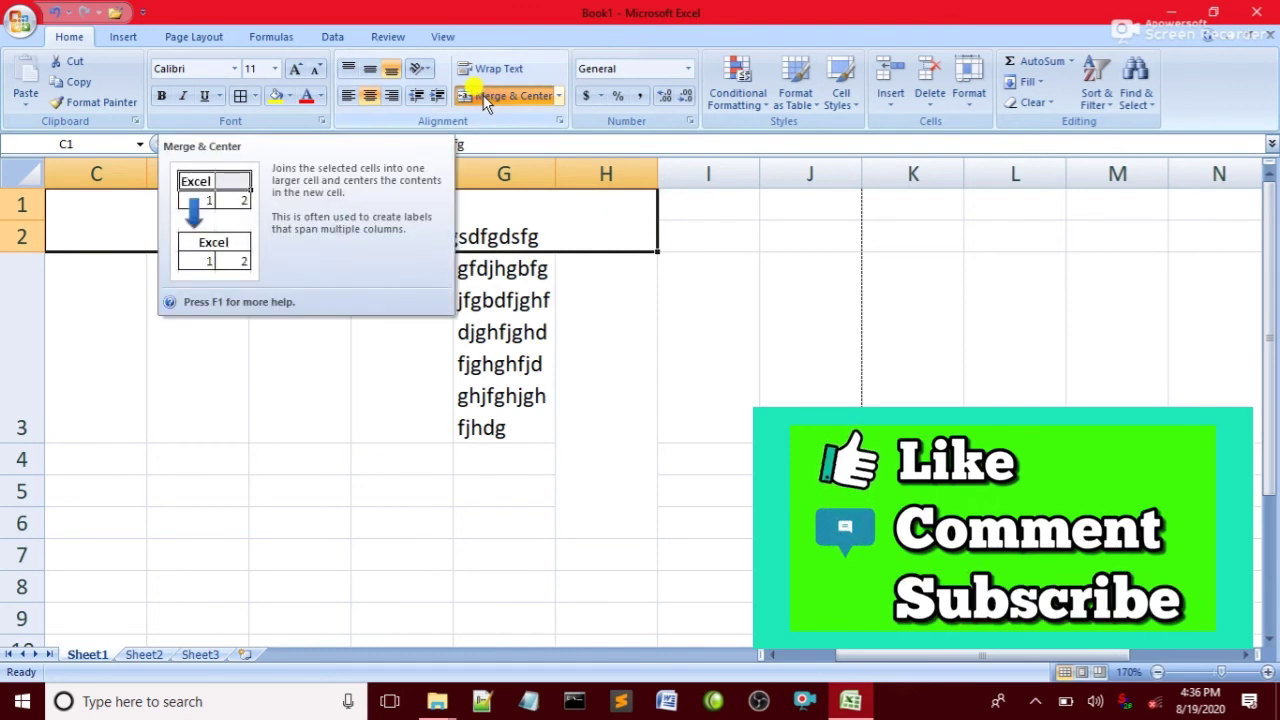
pyautogui.click(495, 95)
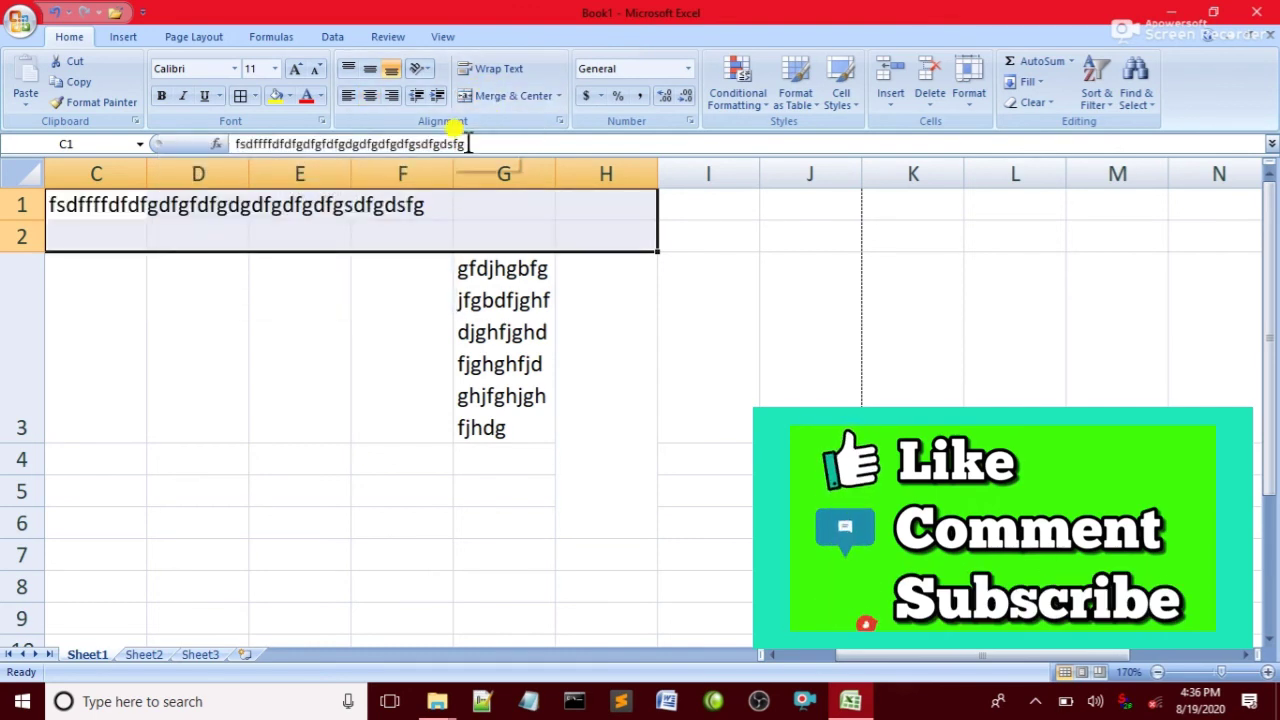